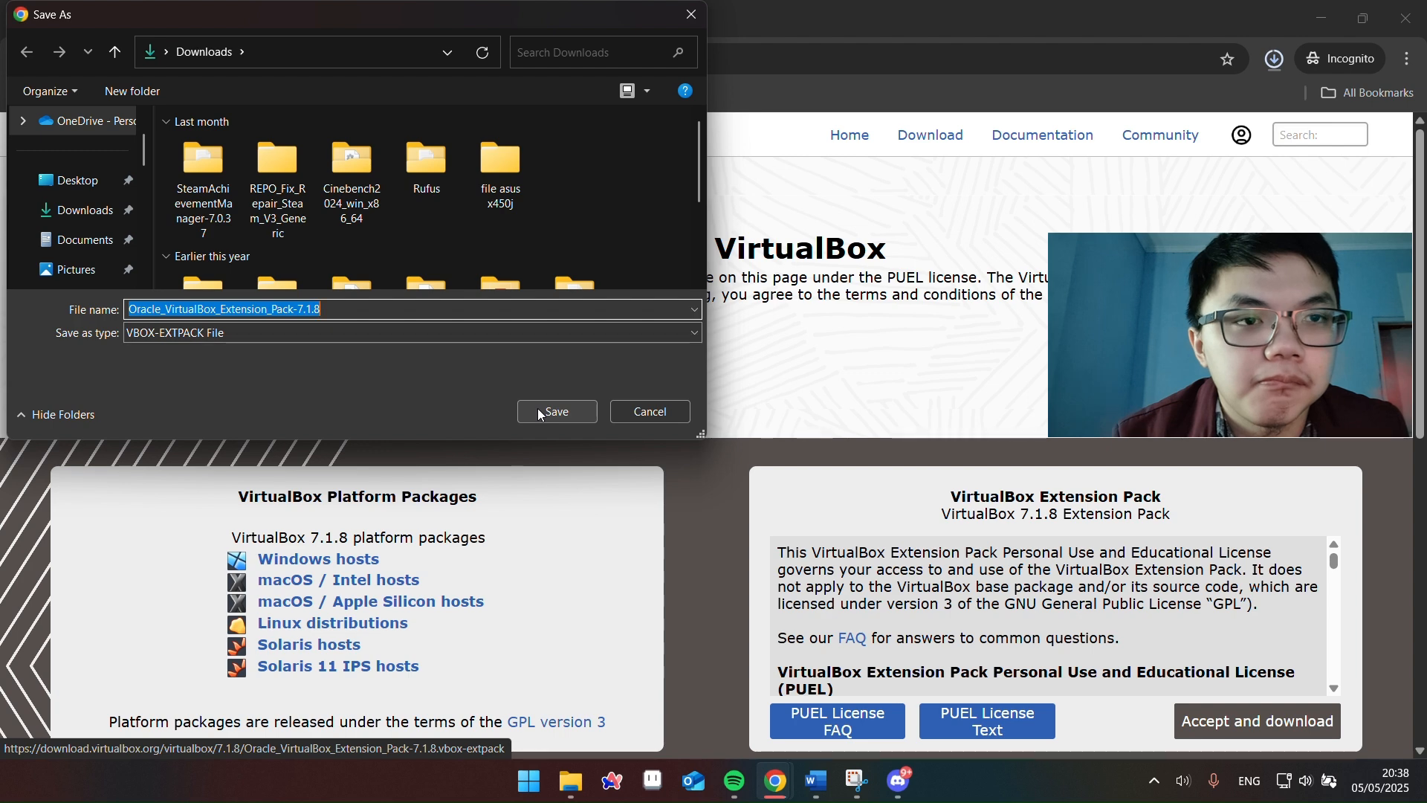
Save the VirtualBox 7.1.8 Extension Pack file to the Downloads folder
{"action": "left_click", "coordinate": [556, 412]}
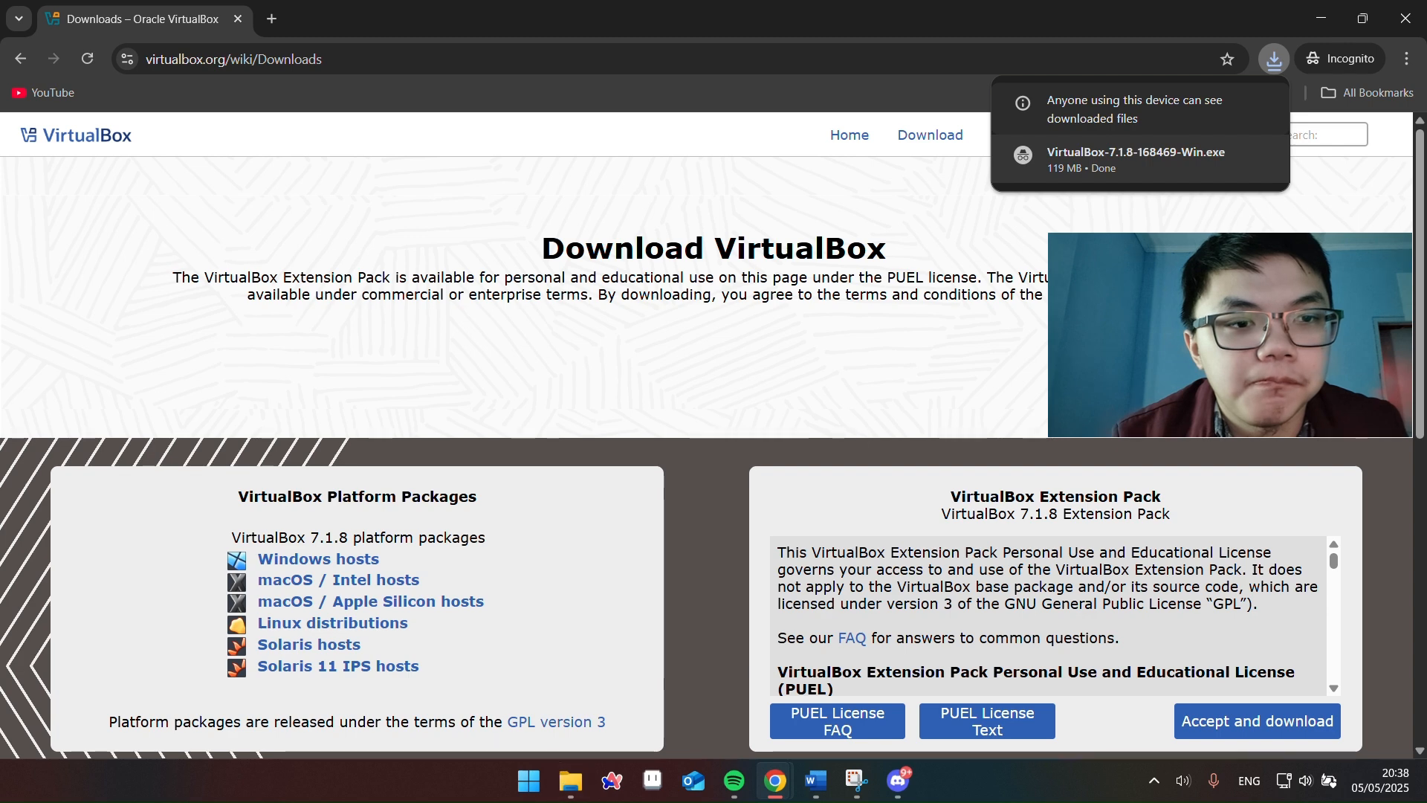
Launch the VirtualBox 7.1.8 installer, accept the license, and keep the default Program Files folder
{"action": "left_click", "coordinate": [1148, 157]}
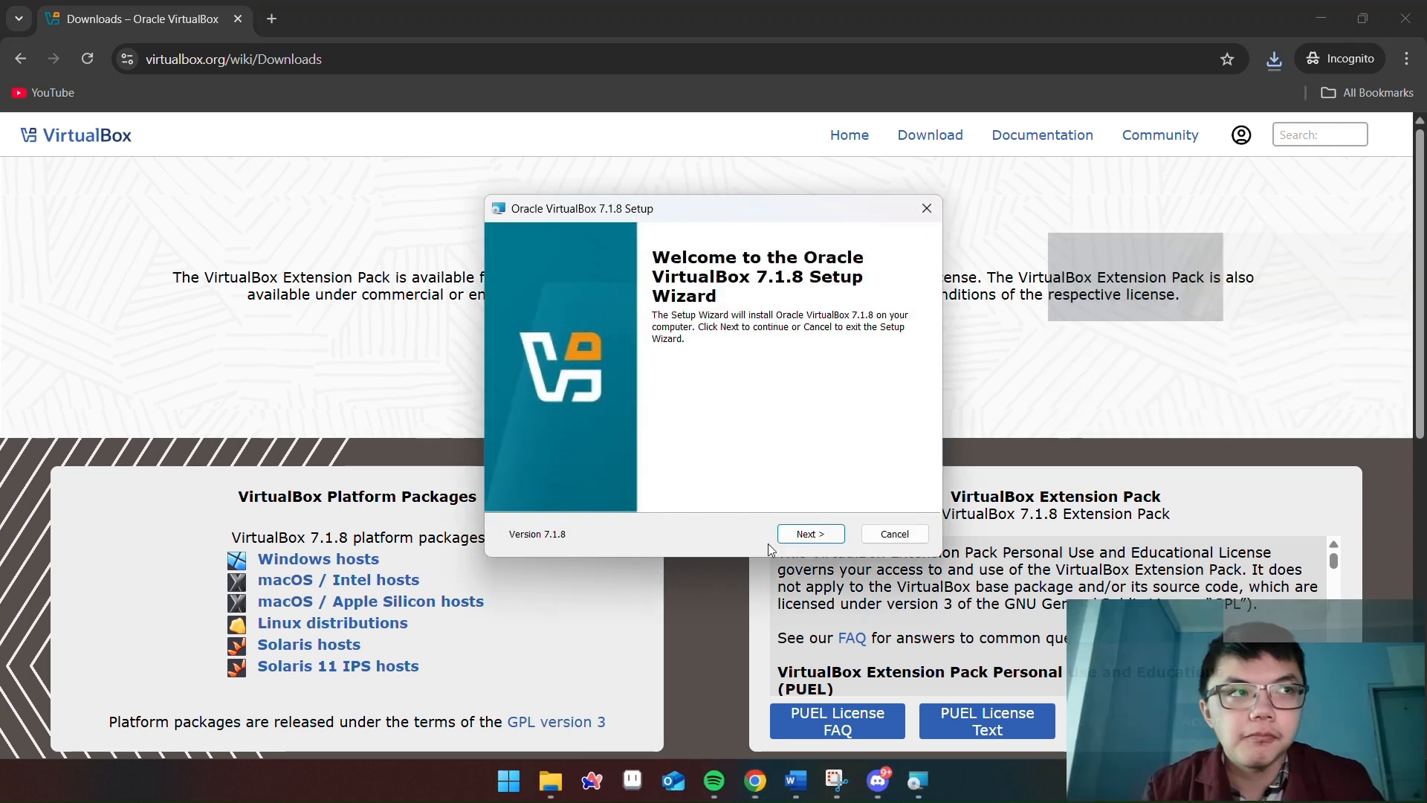
{"action": "left_click", "coordinate": [810, 534]}
{"action": "left_click", "coordinate": [617, 464]}
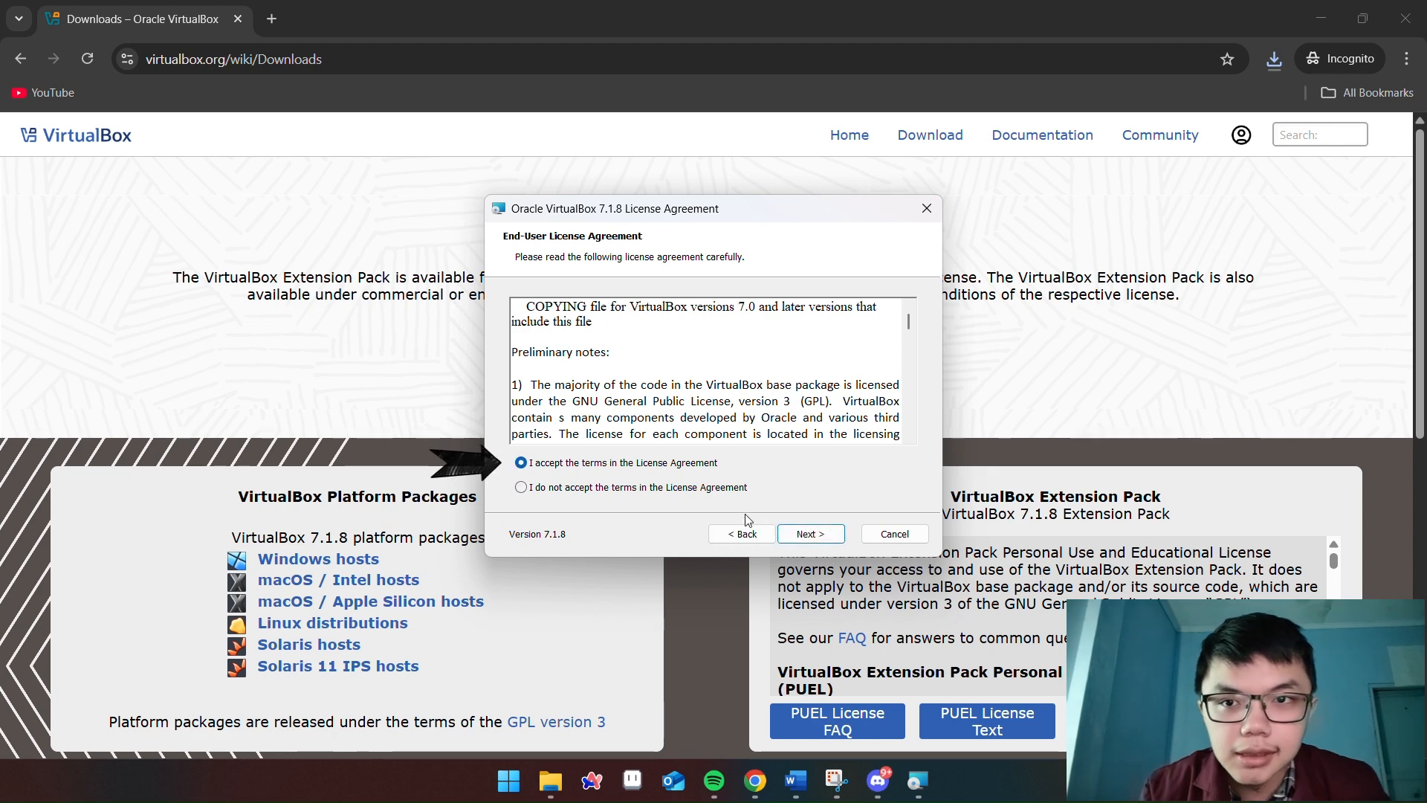
{"action": "left_click", "coordinate": [794, 536]}
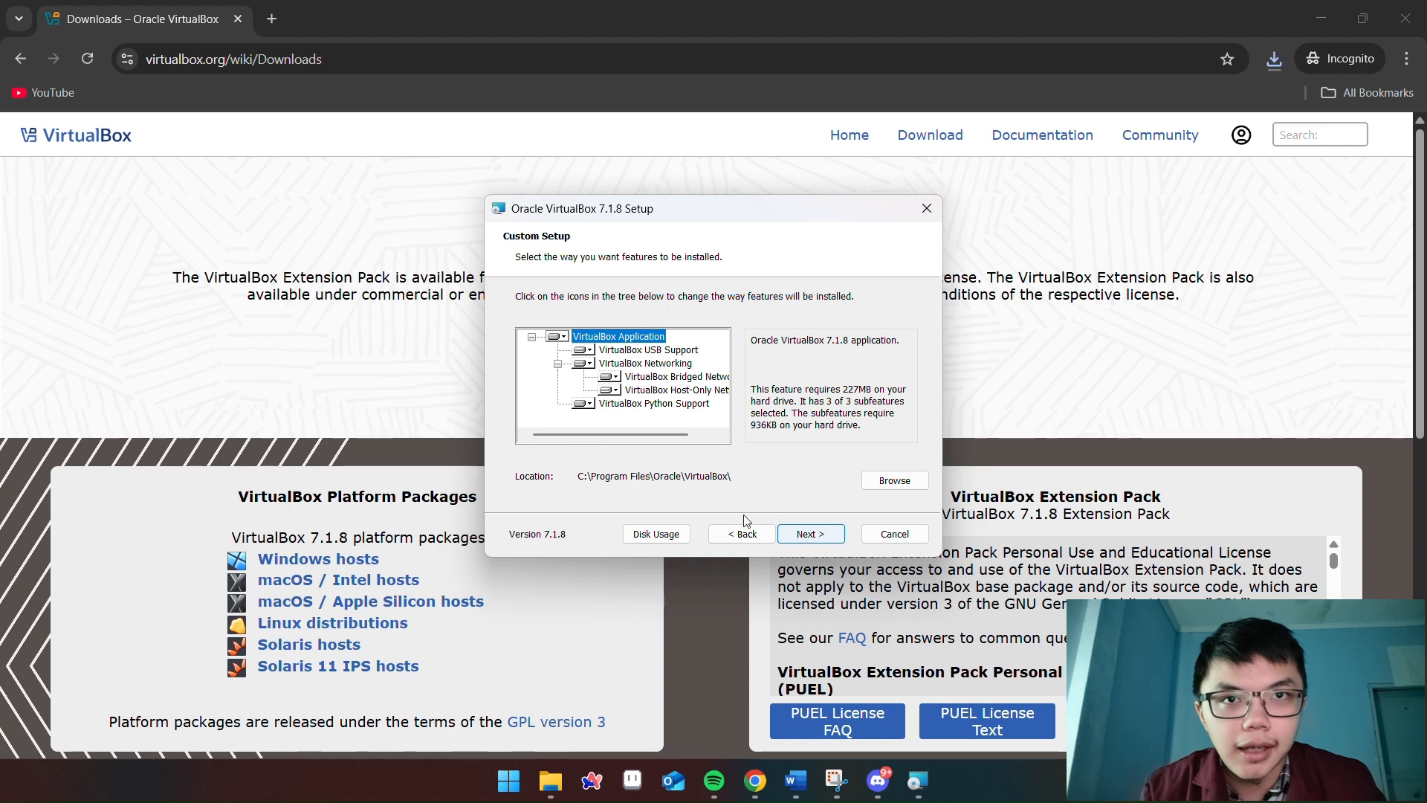
{"action": "left_click", "coordinate": [895, 480]}
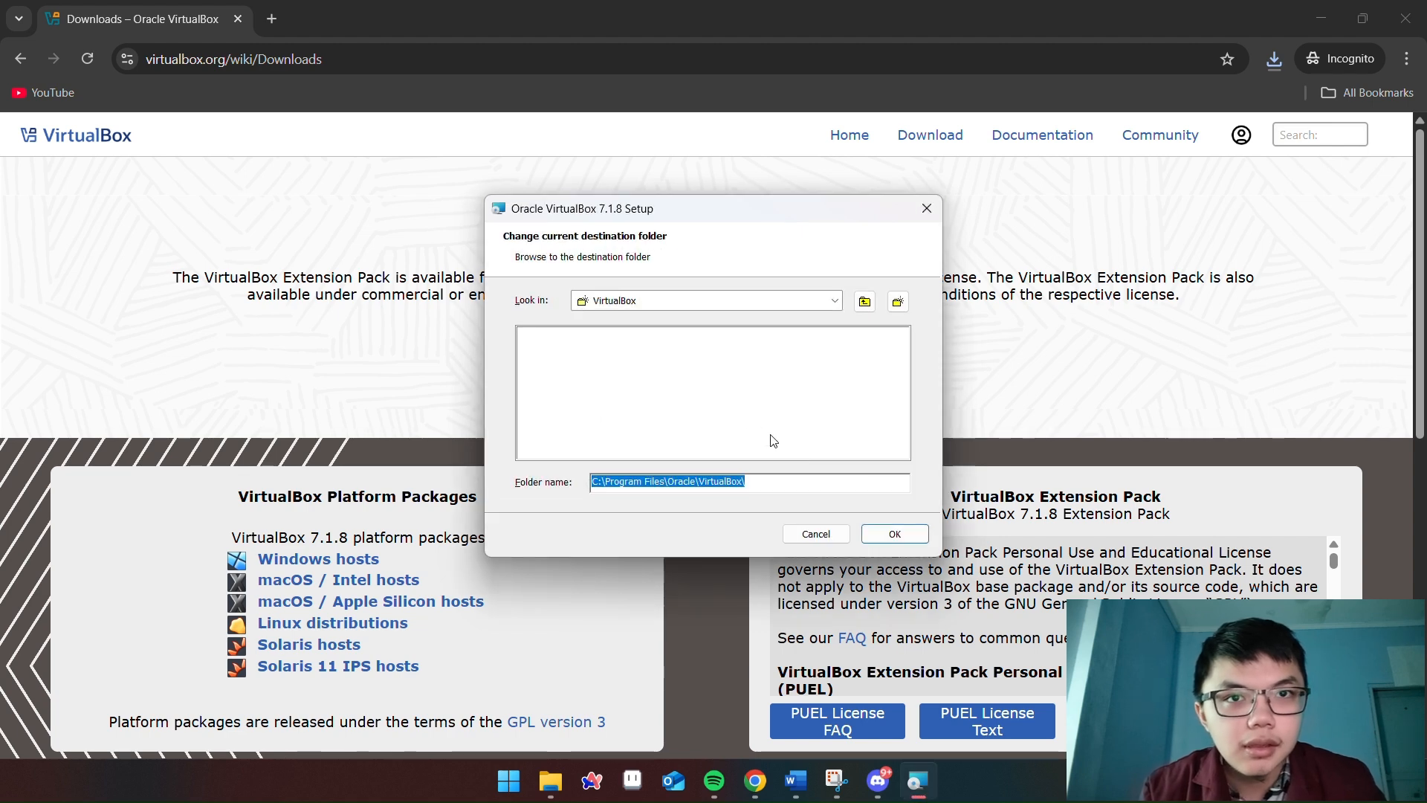
{"action": "left_click", "coordinate": [688, 302]}
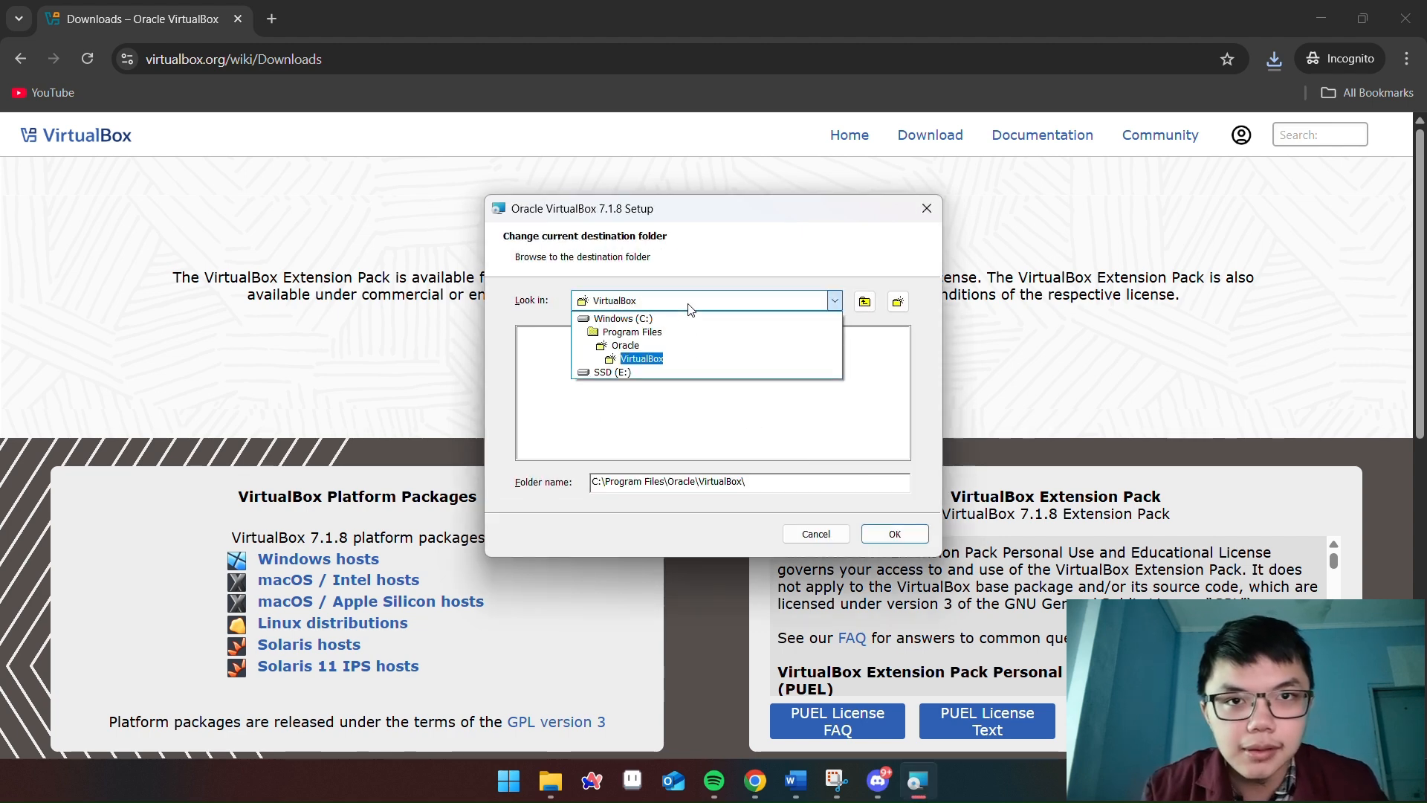
{"action": "left_click", "coordinate": [895, 539]}
{"action": "left_click", "coordinate": [892, 537]}
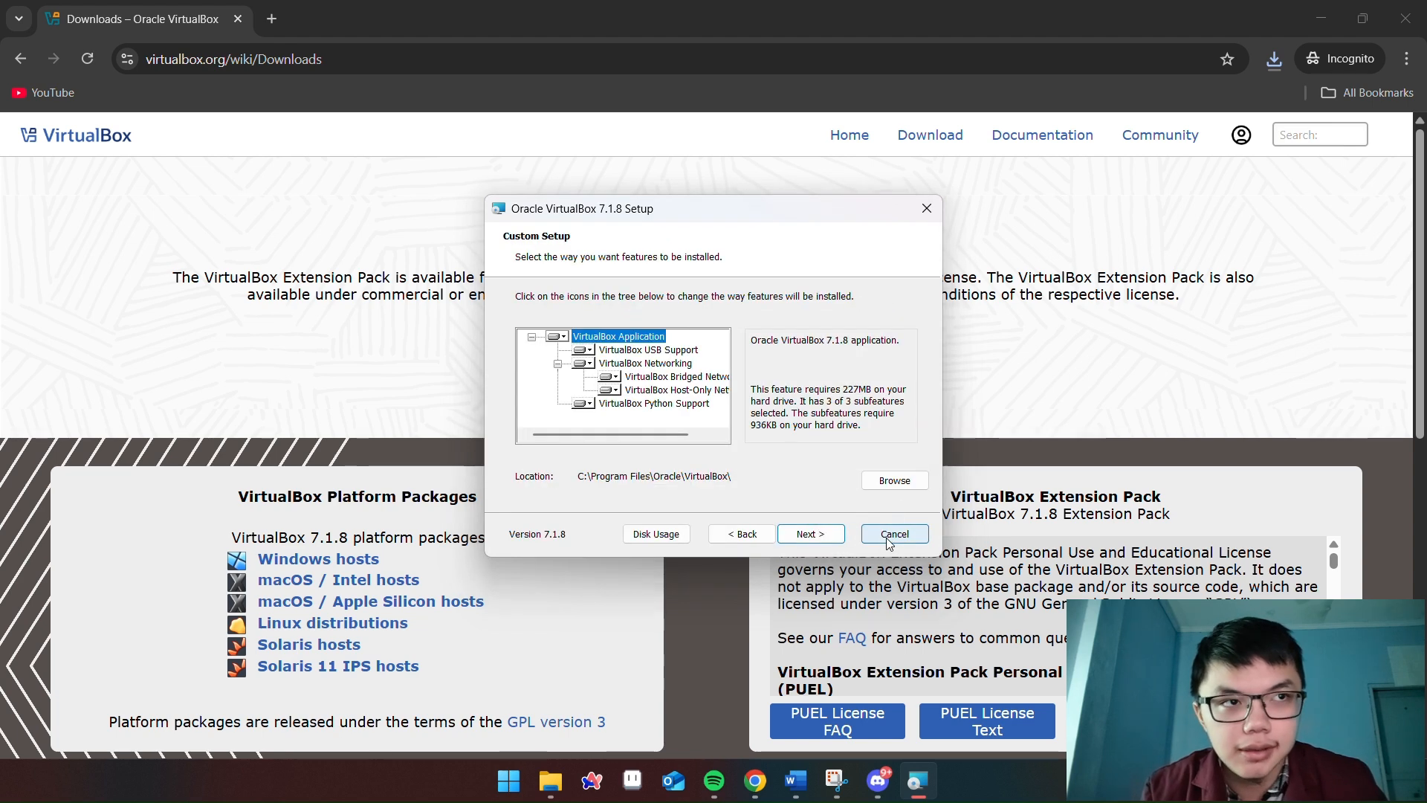
Accept the temporary network reset, keep all shortcut options, and complete the installation
{"action": "left_click", "coordinate": [814, 538]}
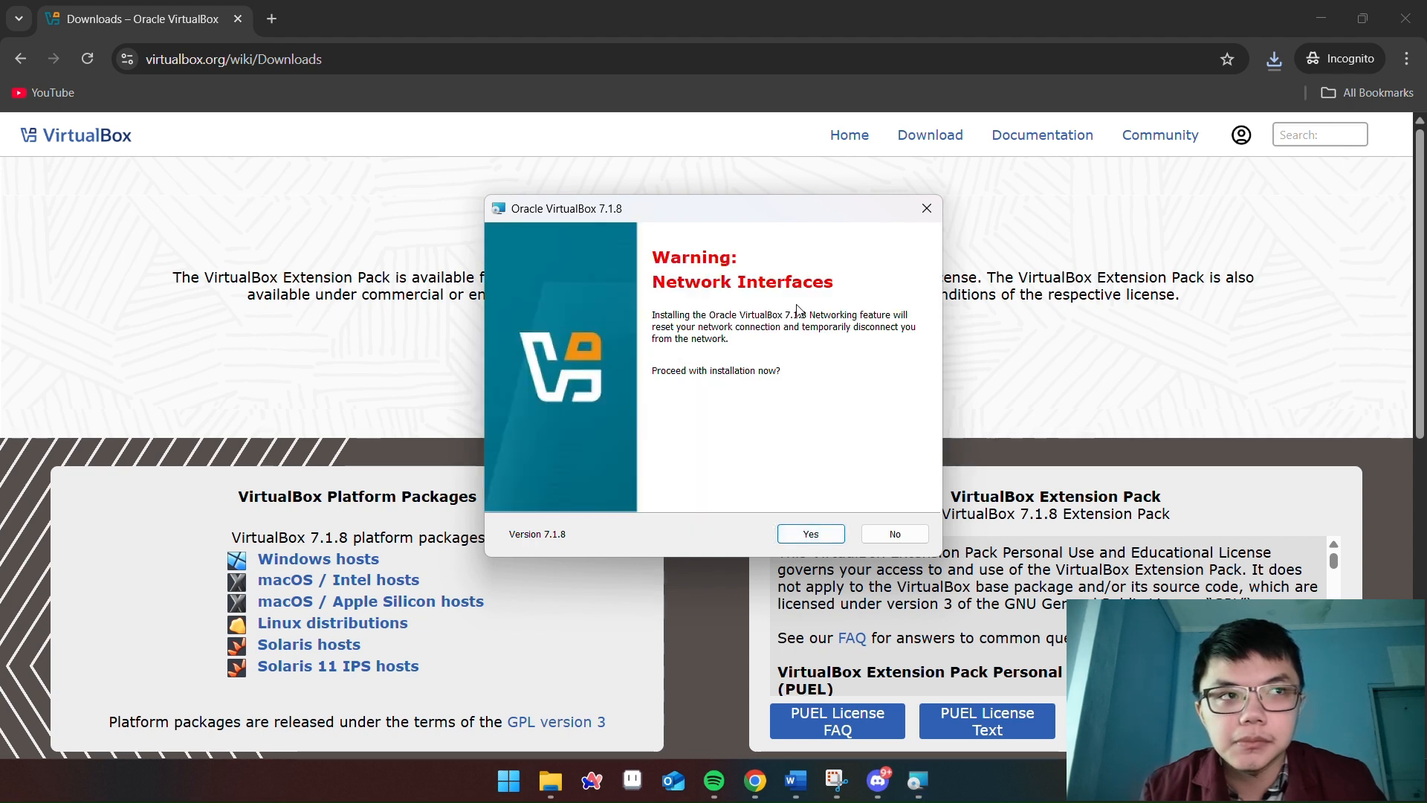
{"action": "left_click", "coordinate": [811, 535]}
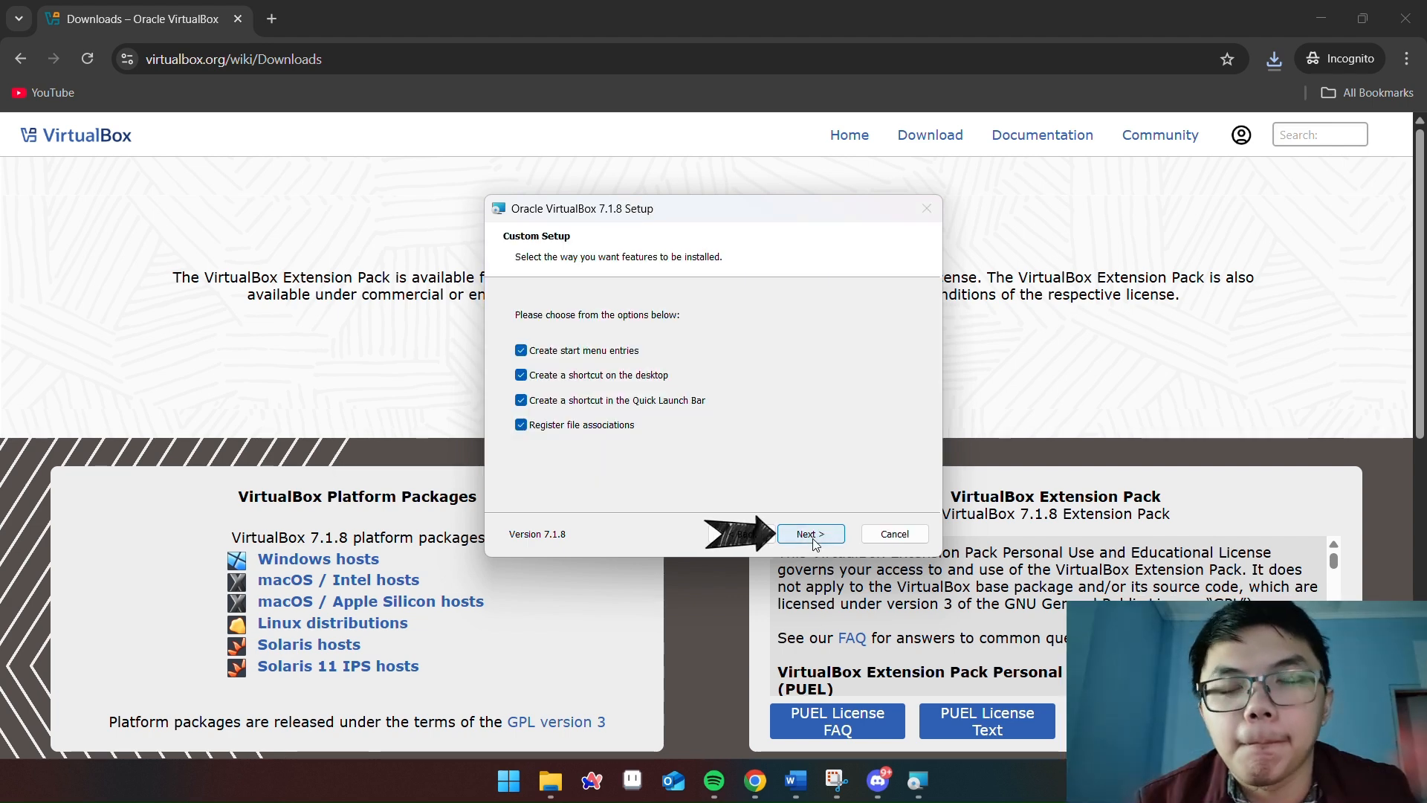
{"action": "left_click", "coordinate": [811, 534]}
{"action": "left_click", "coordinate": [811, 535]}
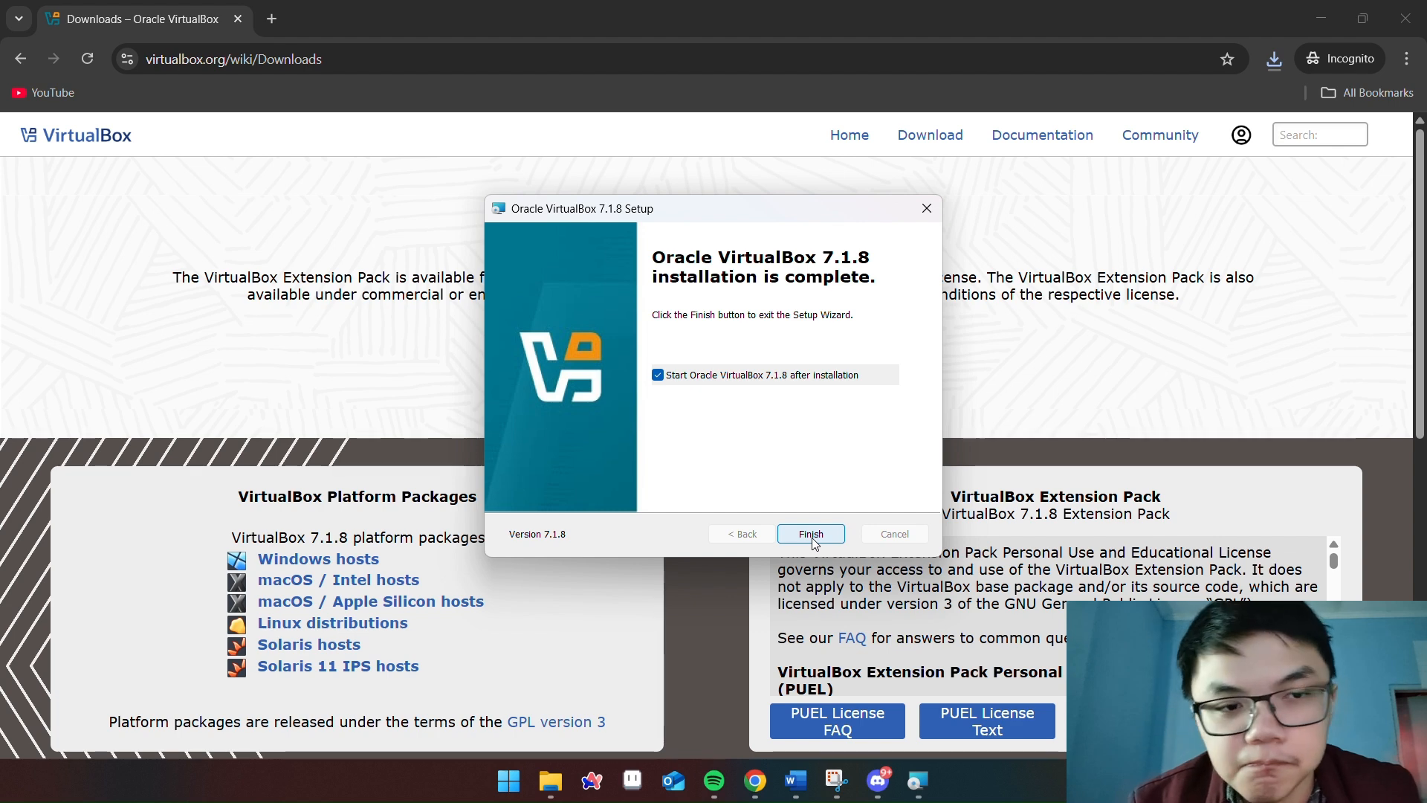
{"action": "left_click", "coordinate": [811, 535]}
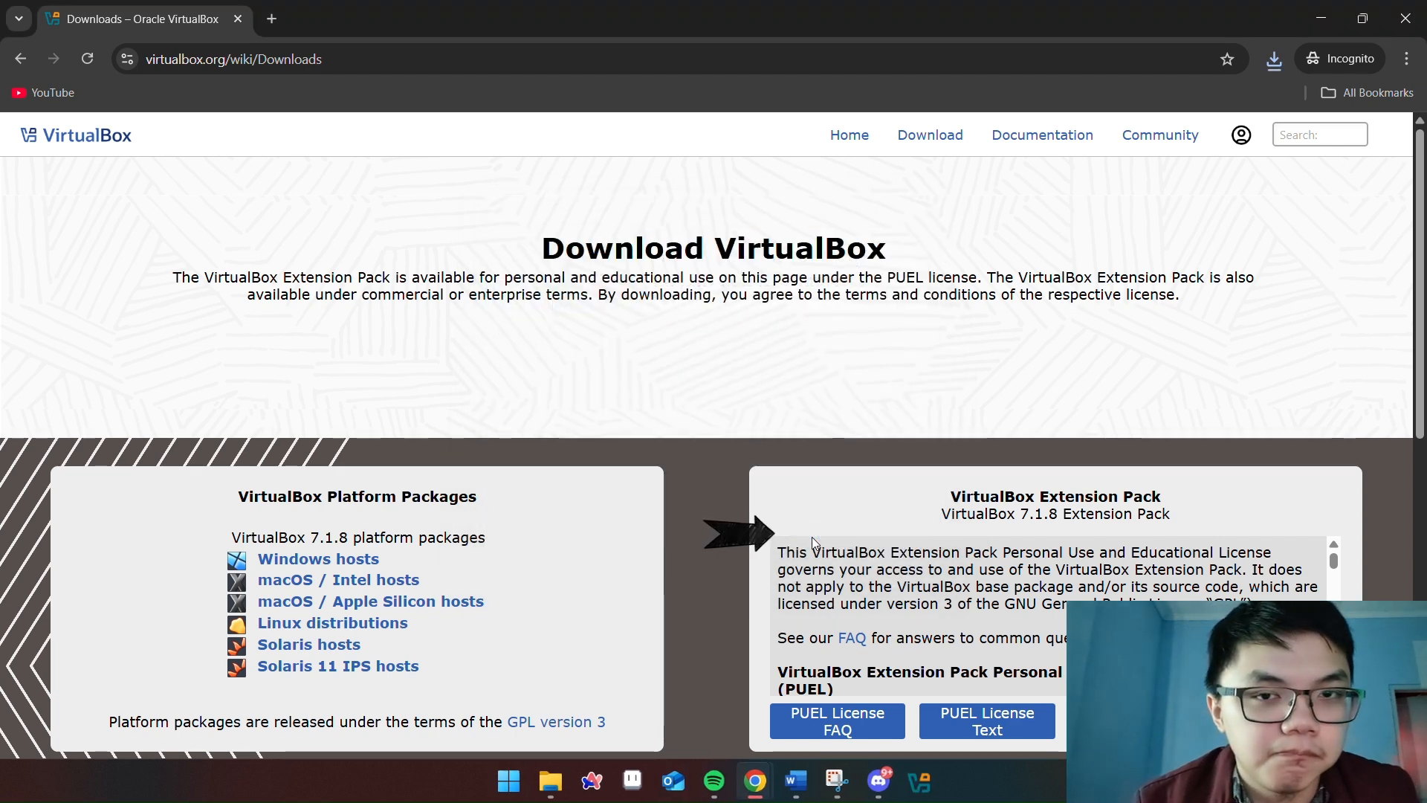
Bring VirtualBox Manager forward and switch to the Extensions tool from the global Tools list
{"action": "left_click", "coordinate": [1275, 61]}
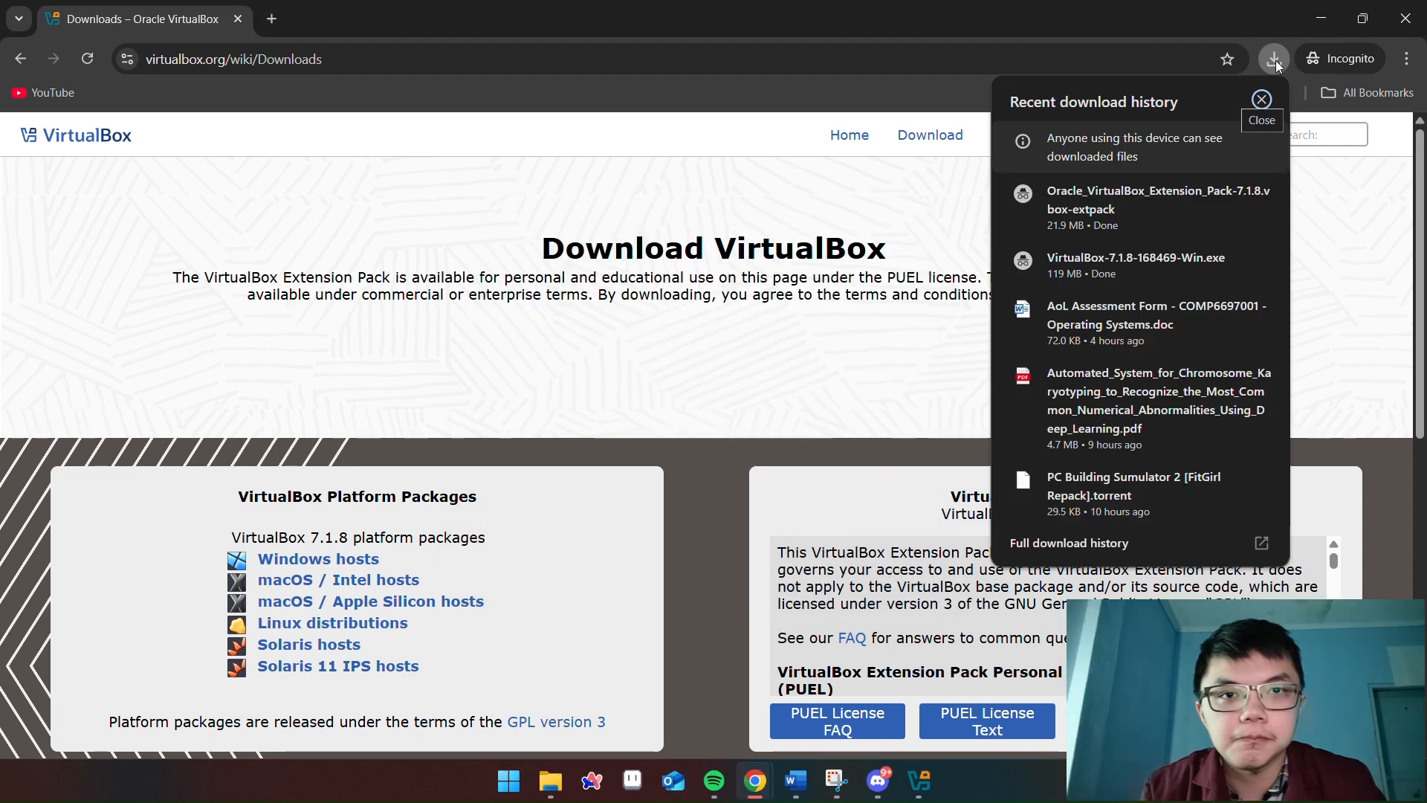
{"action": "left_click", "coordinate": [1277, 64]}
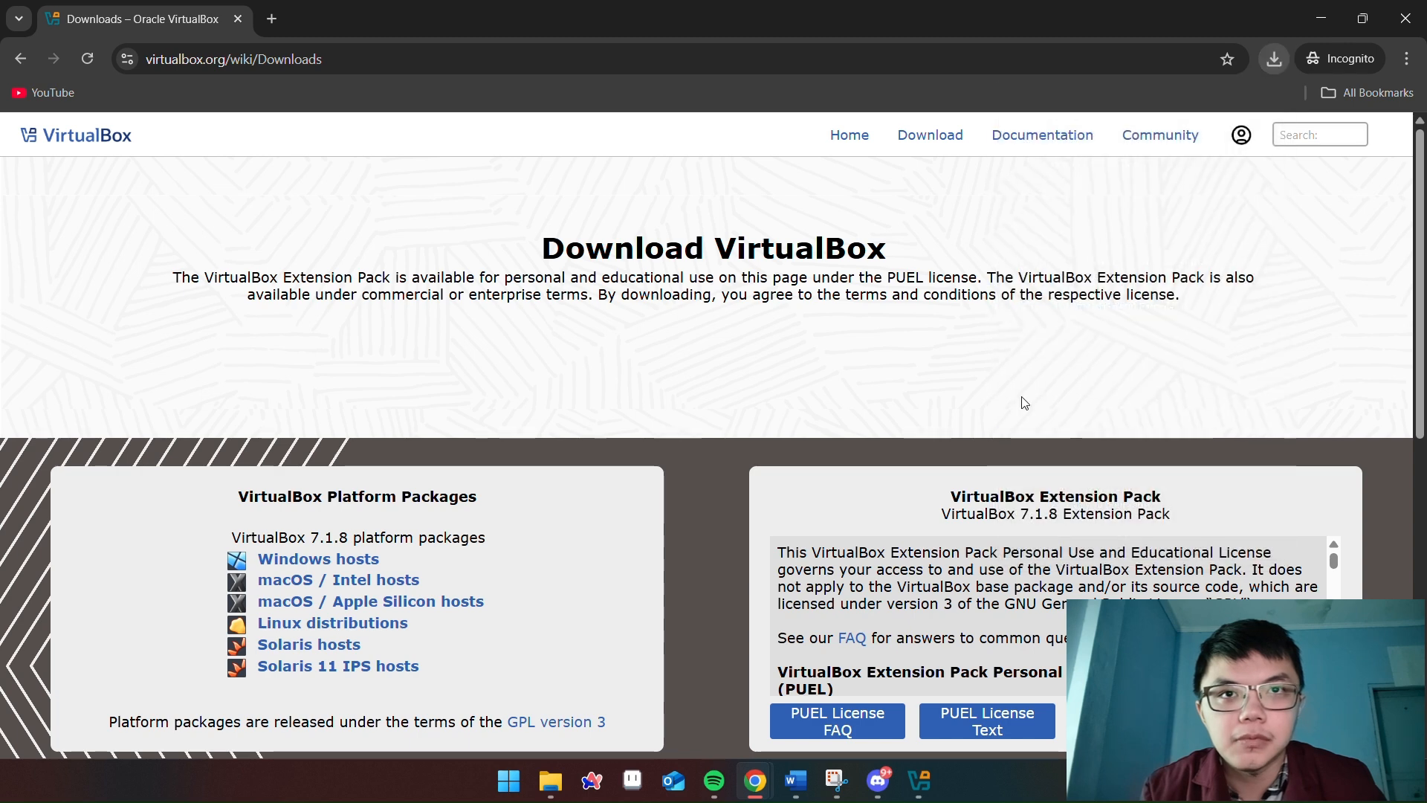
{"action": "left_click", "coordinate": [922, 788]}
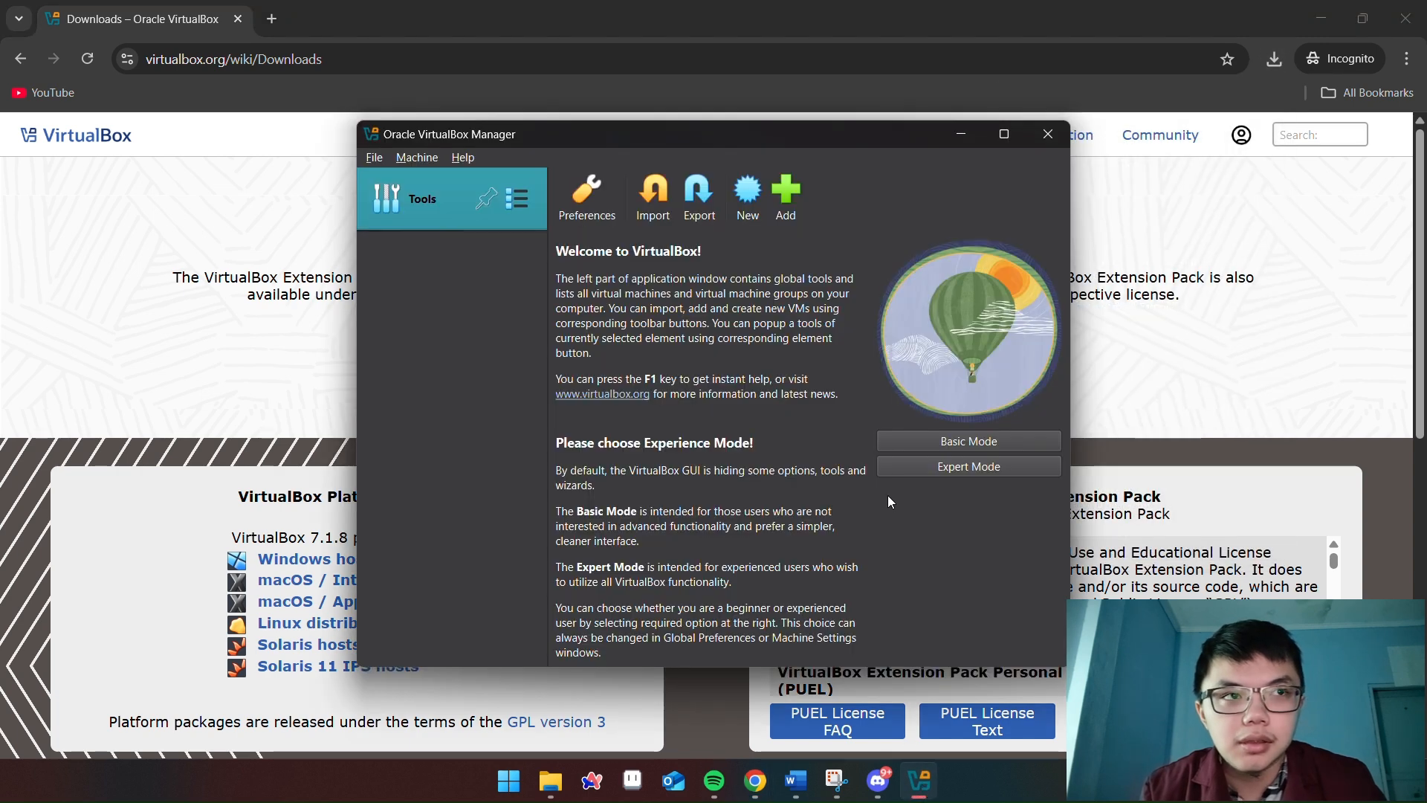
{"action": "left_click", "coordinate": [373, 160]}
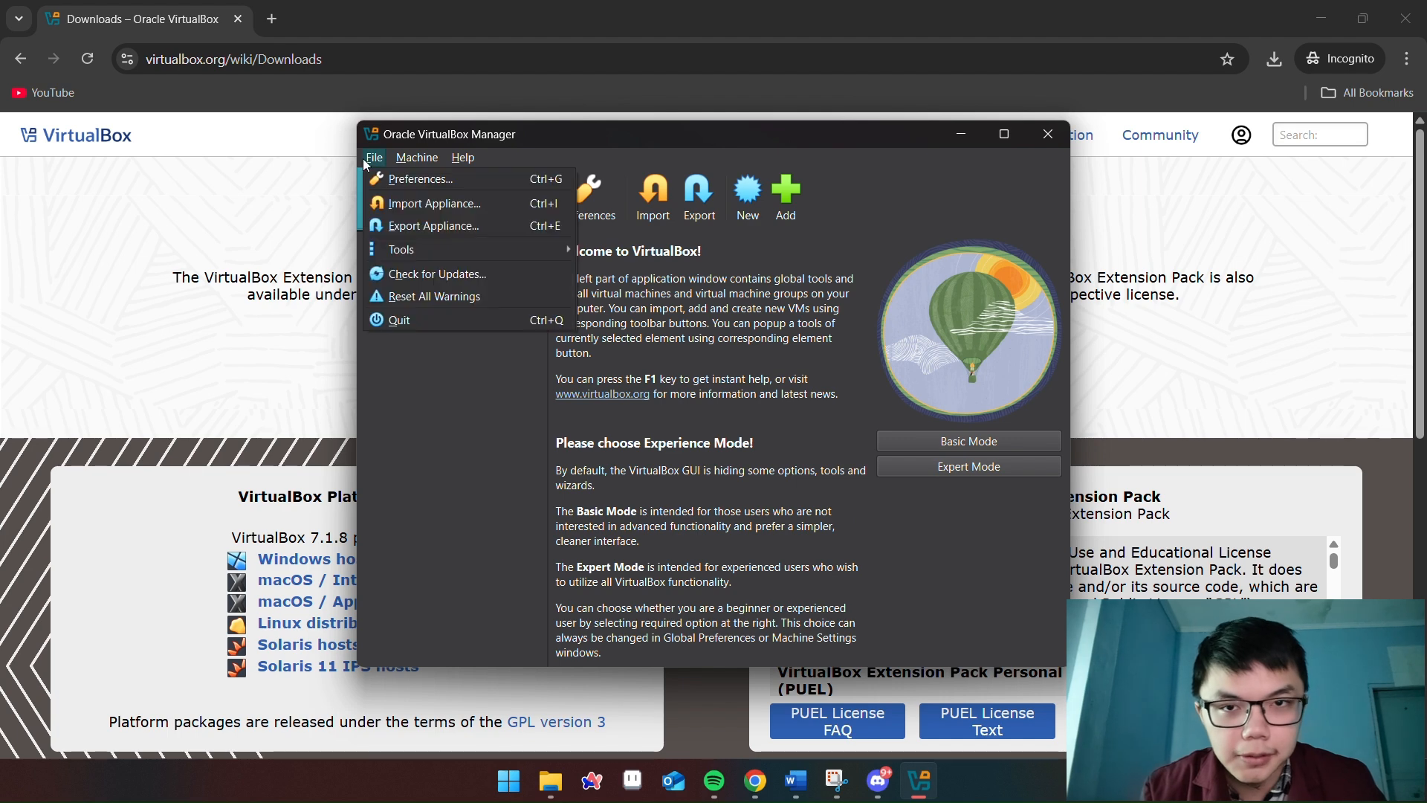
{"action": "left_click", "coordinate": [372, 160]}
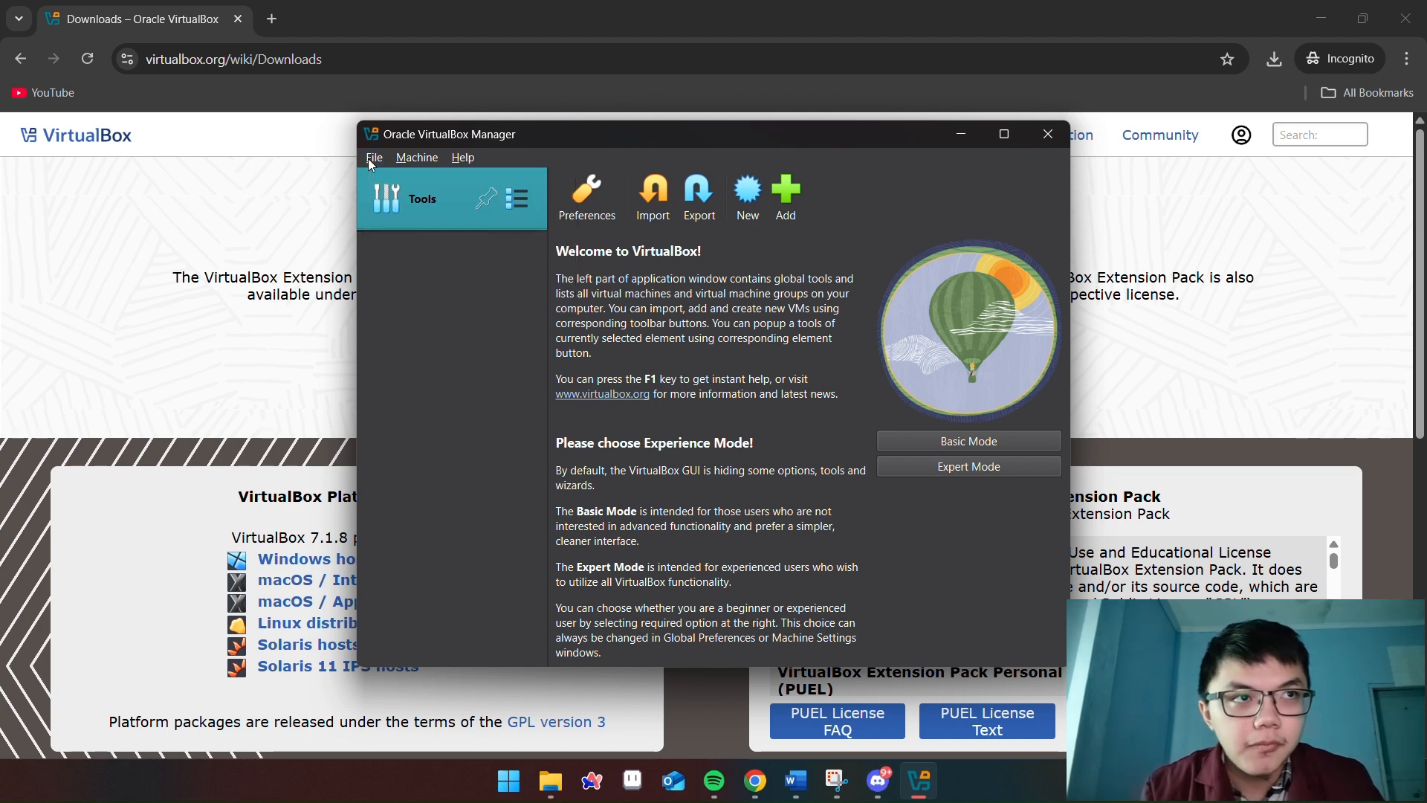
{"action": "left_click", "coordinate": [517, 199]}
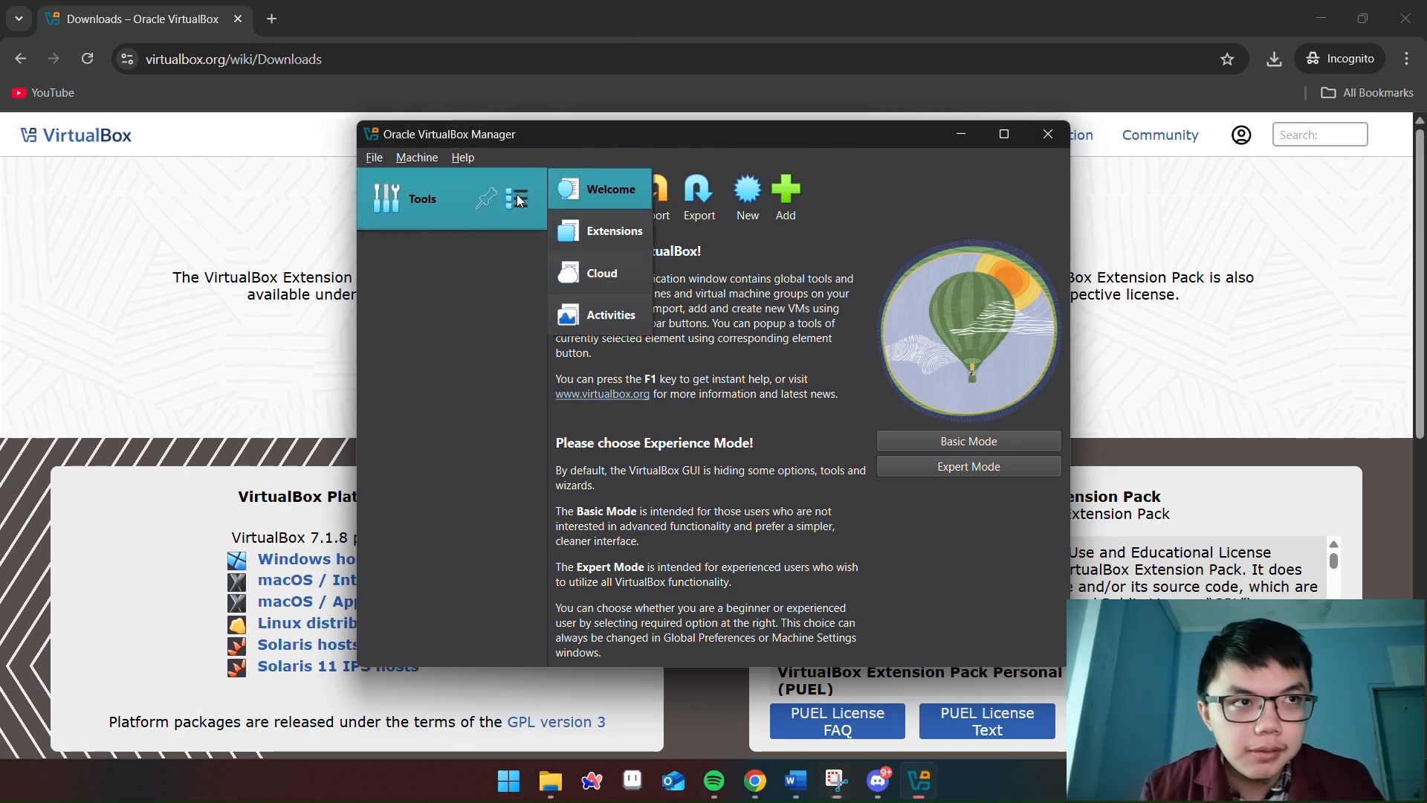
{"action": "left_click", "coordinate": [605, 227]}
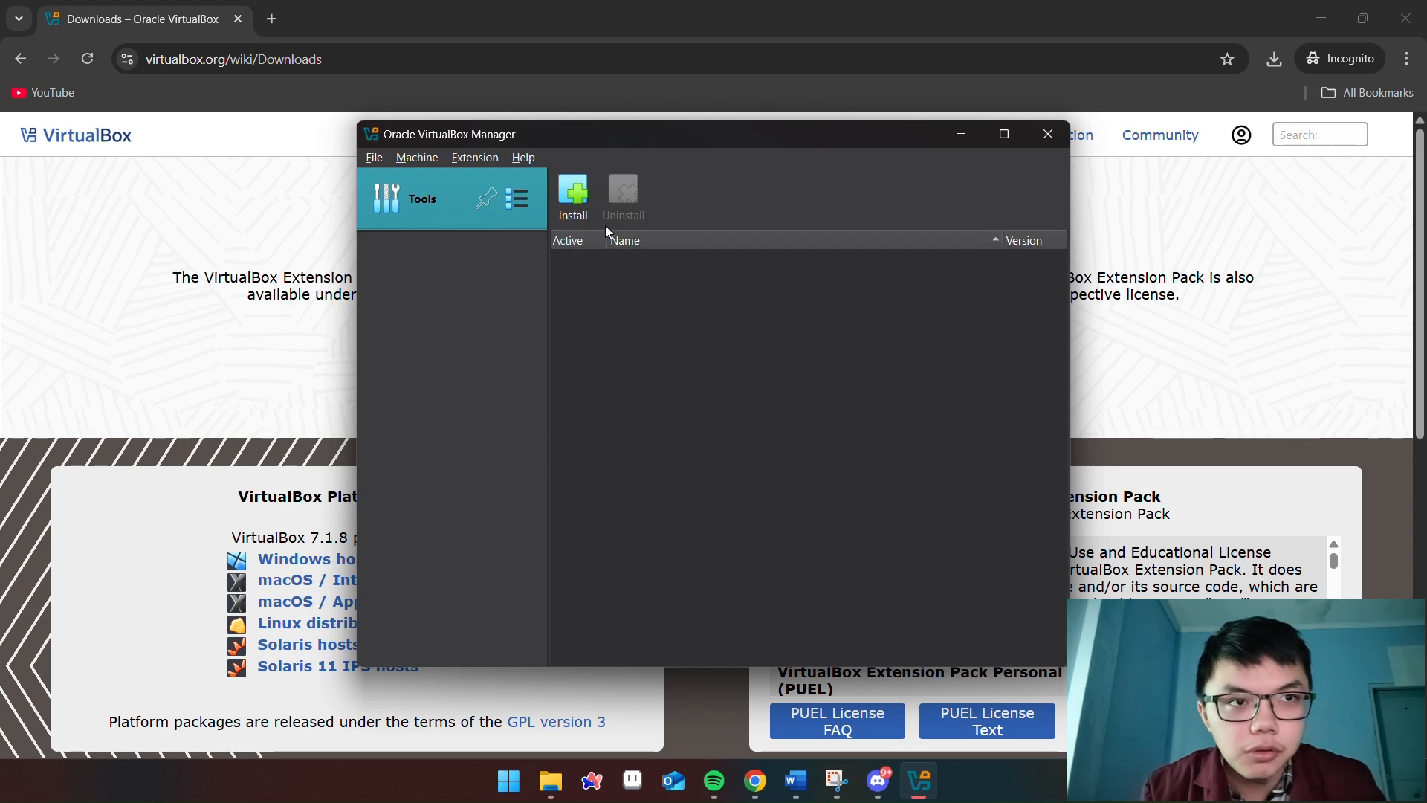
Begin adding the Extension Pack from Downloads, back out, and restore the Manager window
{"action": "left_click", "coordinate": [579, 192]}
{"action": "left_click", "coordinate": [562, 328]}
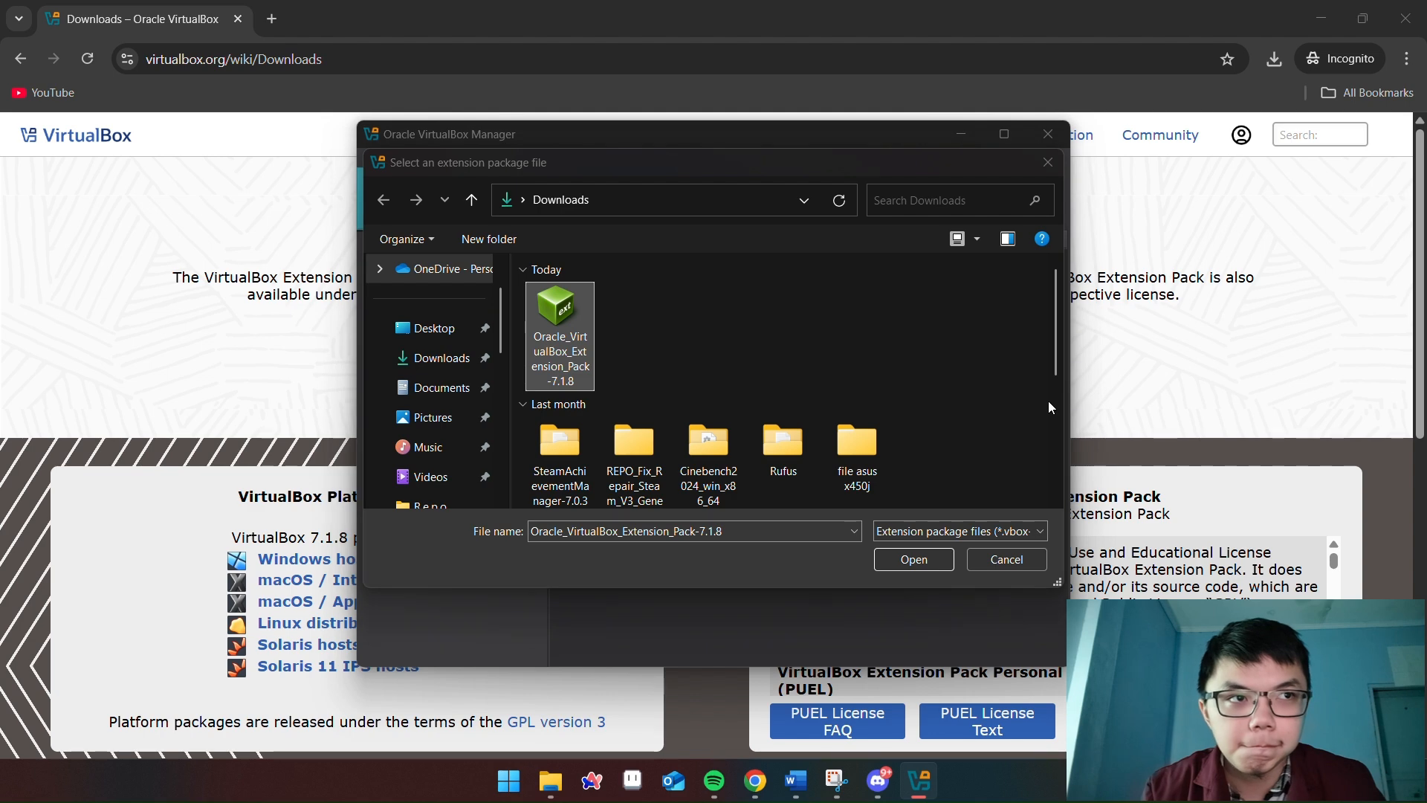
{"action": "left_click", "coordinate": [1015, 561]}
{"action": "left_click", "coordinate": [961, 133]}
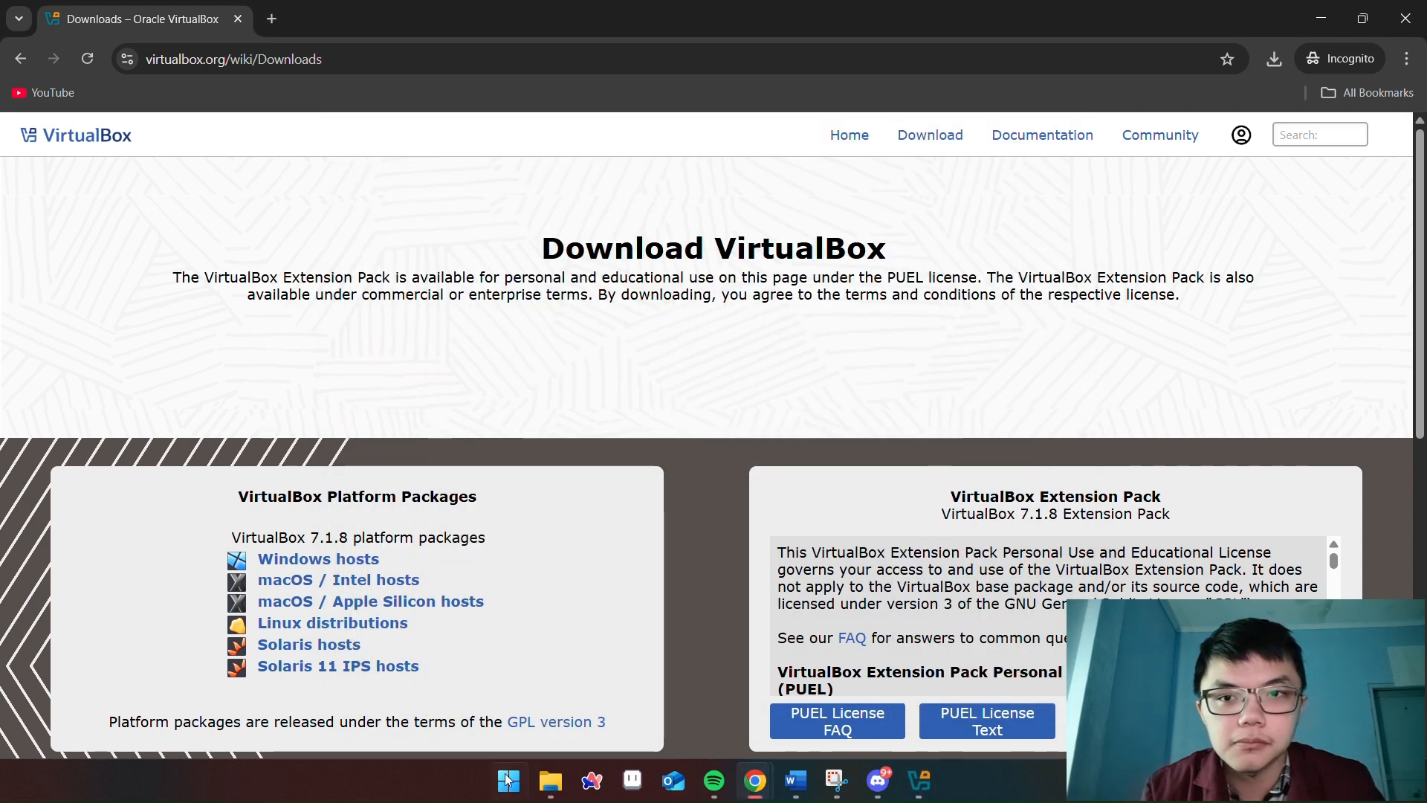
{"action": "left_click", "coordinate": [921, 793]}
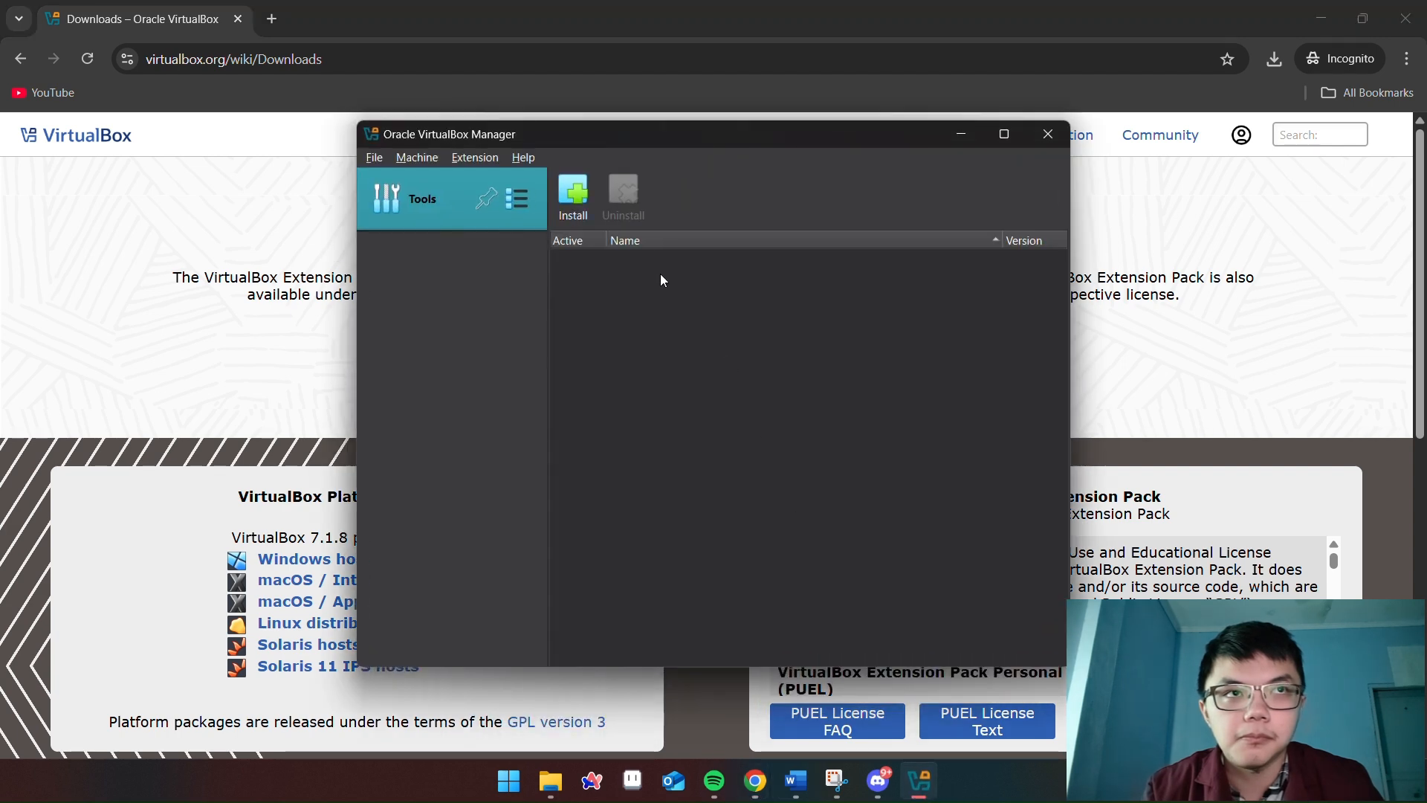
Install Oracle_VirtualBox_Extension_Pack-7.1.8 from Downloads, accepting its license, then return to Chrome
{"action": "left_click", "coordinate": [573, 195]}
{"action": "left_click", "coordinate": [560, 316]}
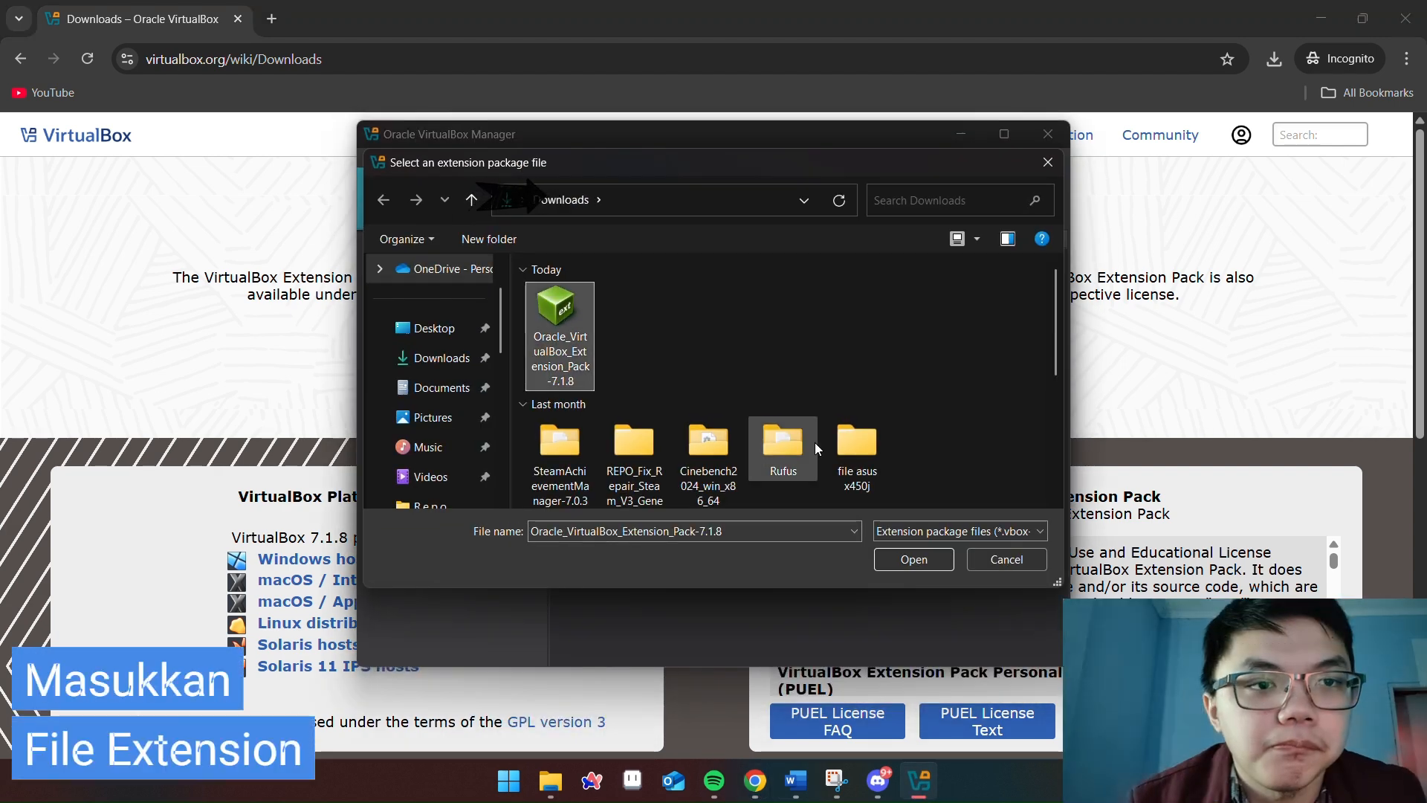
{"action": "left_click", "coordinate": [890, 563]}
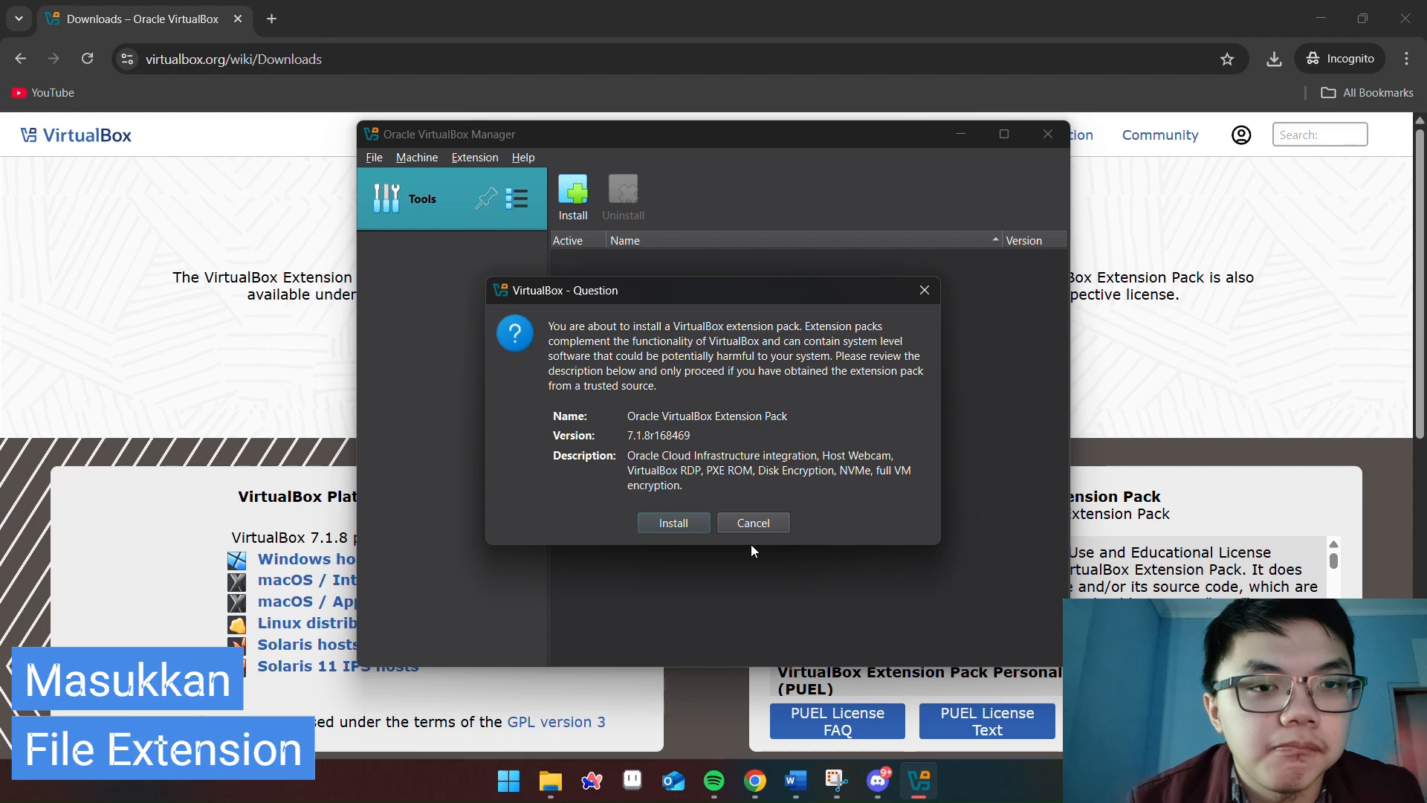
{"action": "left_click", "coordinate": [674, 523]}
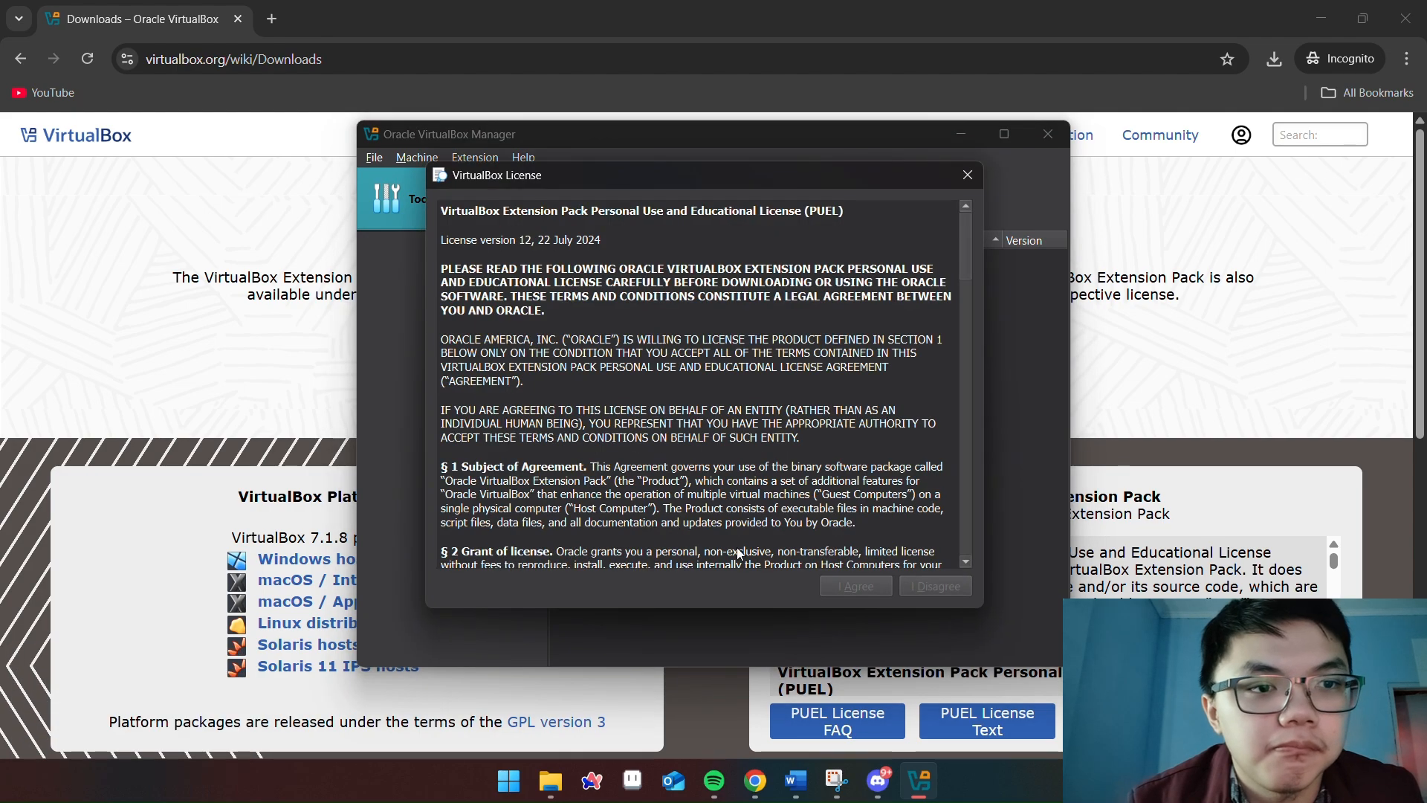
{"action": "left_click_drag", "start_coordinate": [965, 232], "coordinate": [977, 521]}
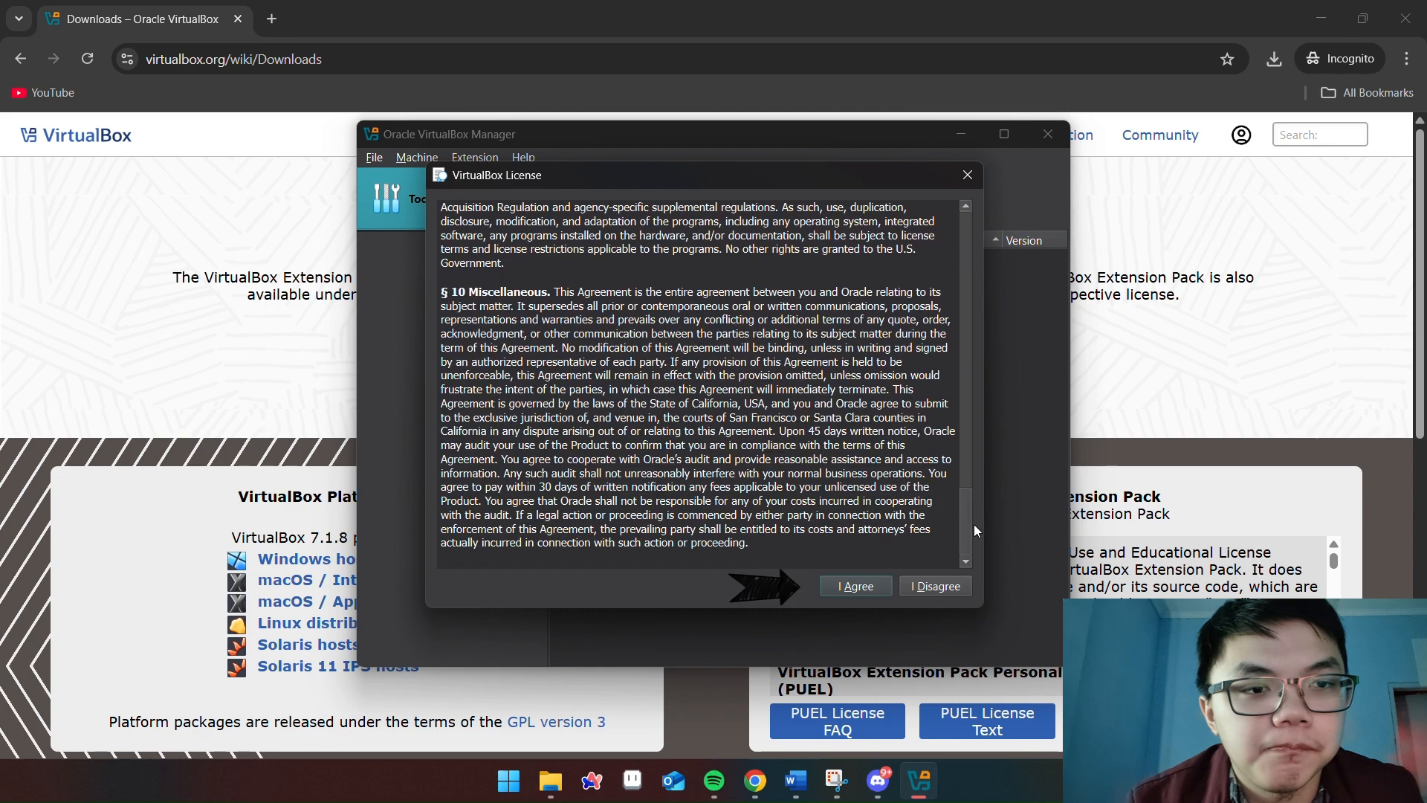
{"action": "left_click", "coordinate": [856, 588]}
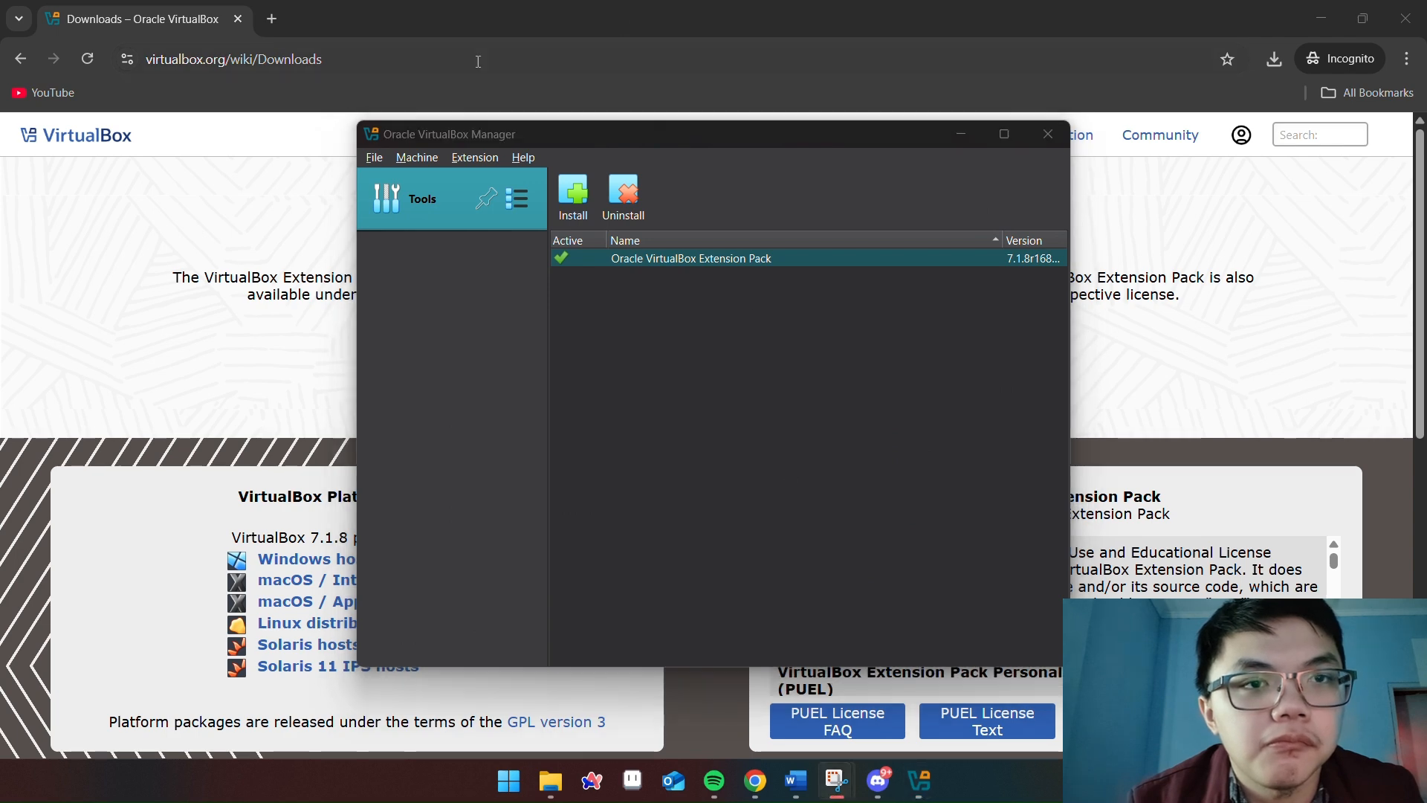
{"action": "left_click", "coordinate": [286, 29]}
Search Google for 'ubuntu' in an incognito tab and open ubuntu.com/download, accepting cookies
{"action": "left_click", "coordinate": [274, 21]}
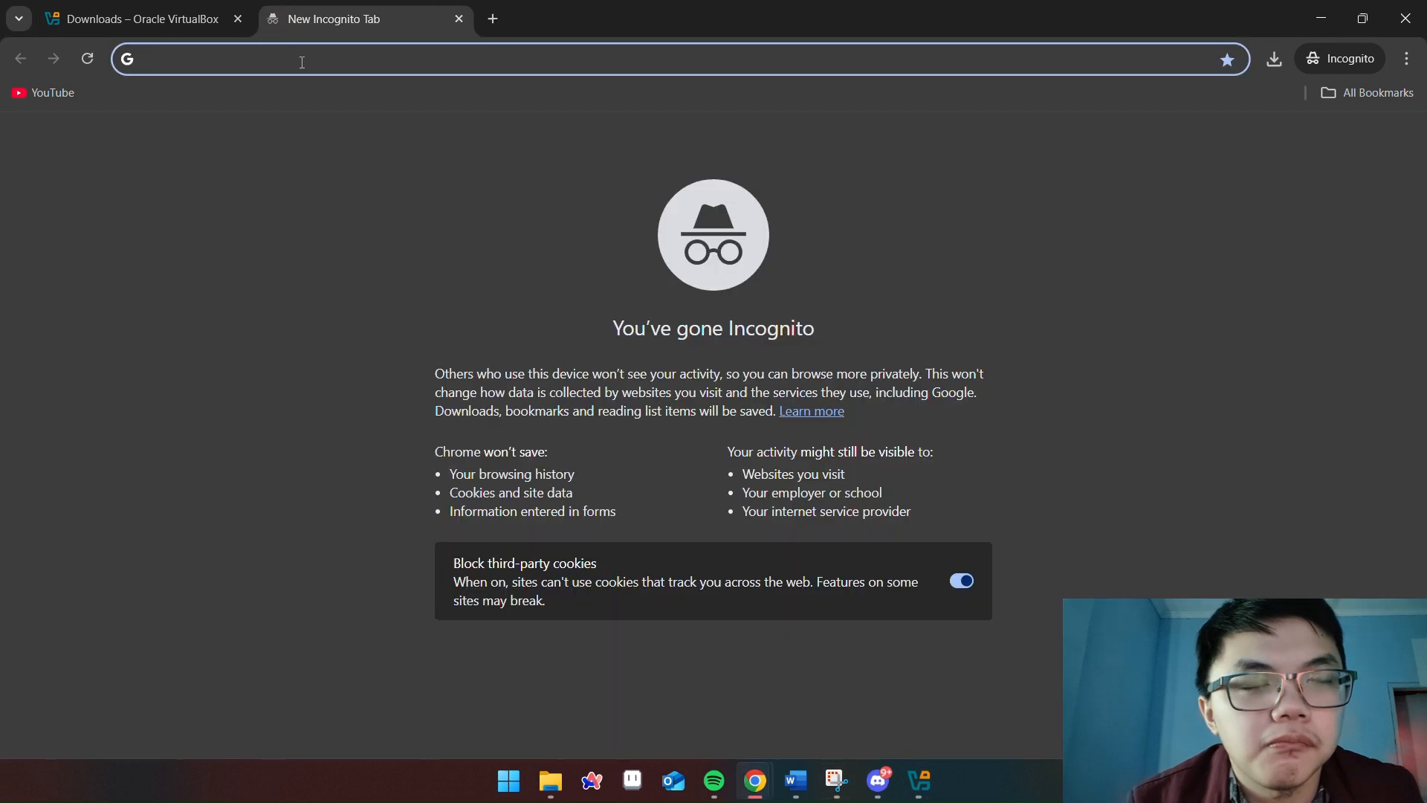
{"action": "type", "text": "ubuntu"}
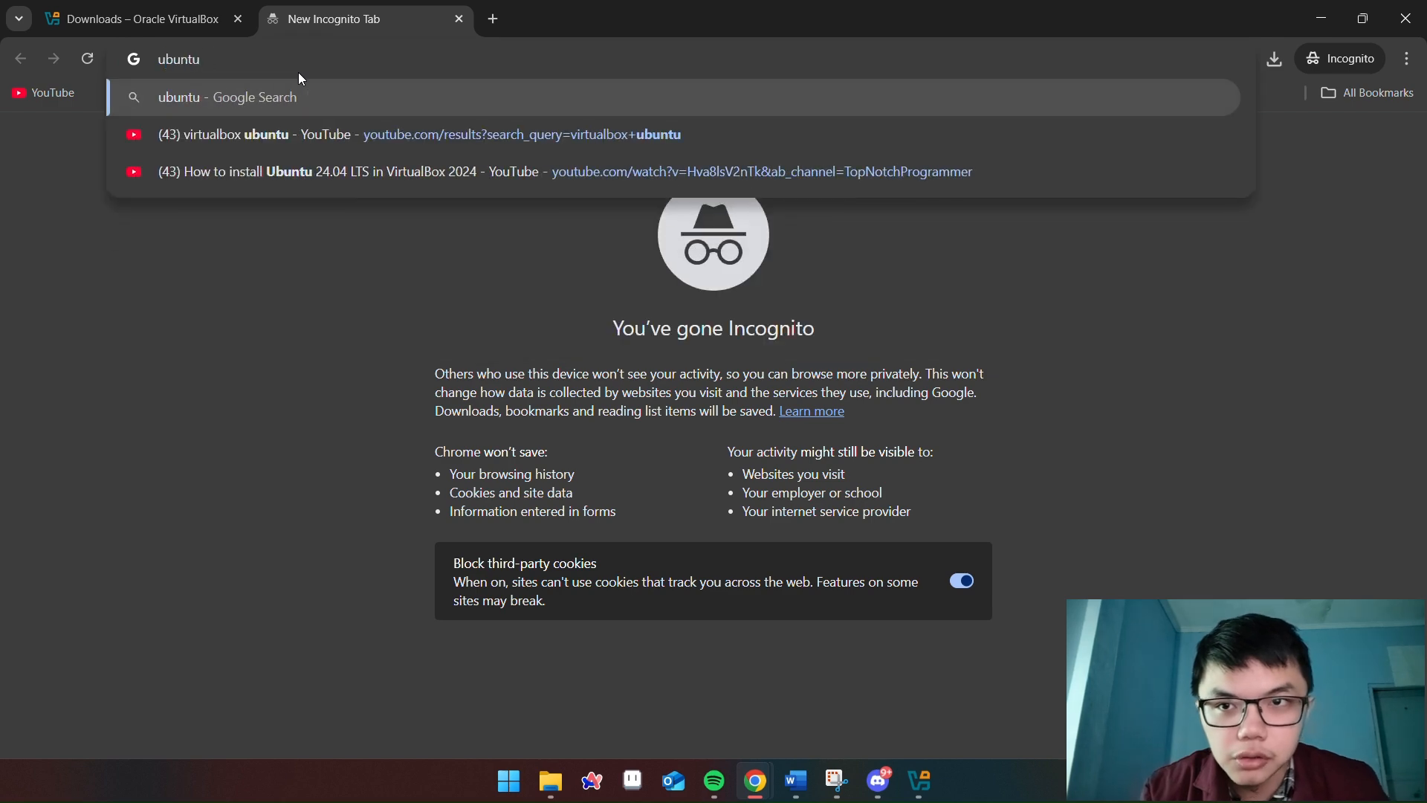
{"action": "key", "text": "Return"}
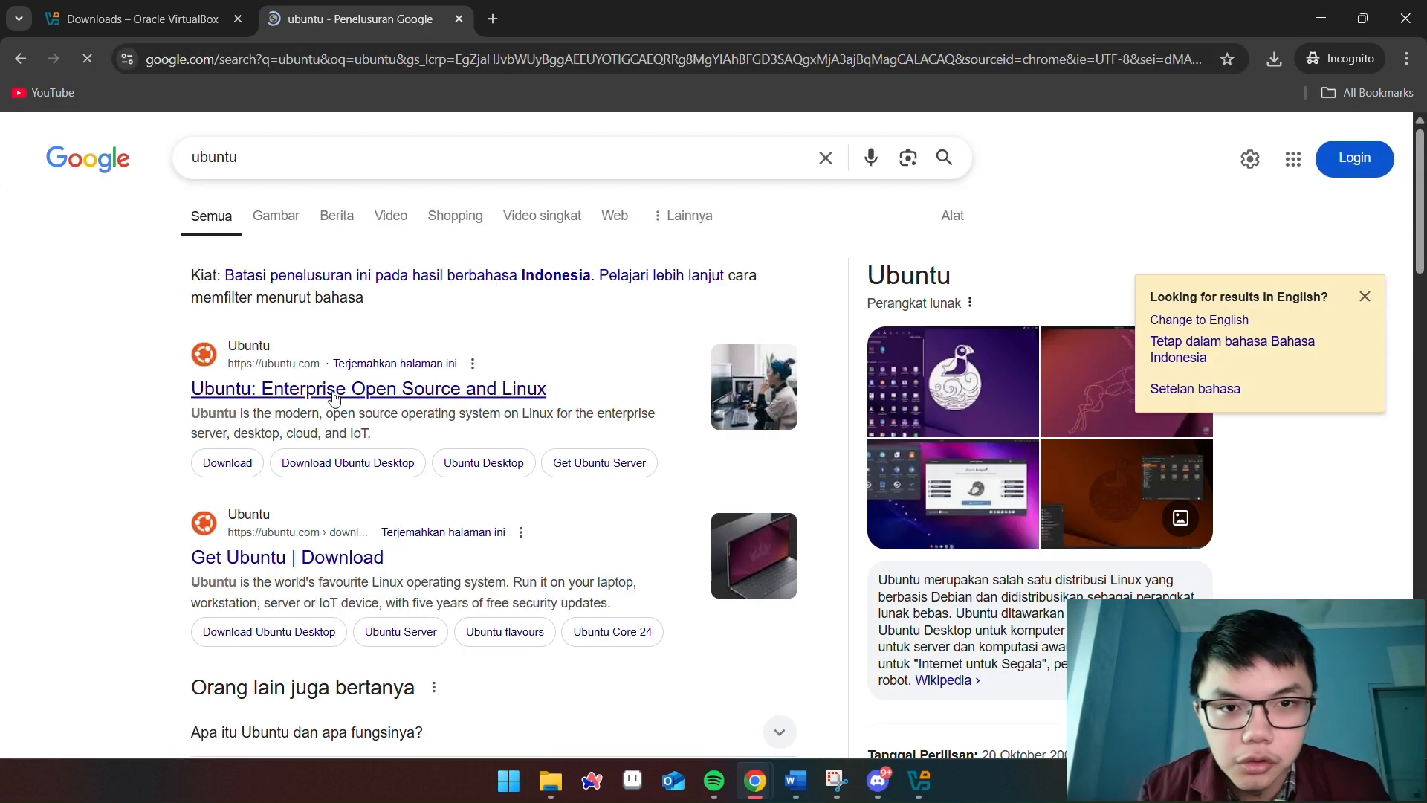
{"action": "left_click", "coordinate": [300, 559]}
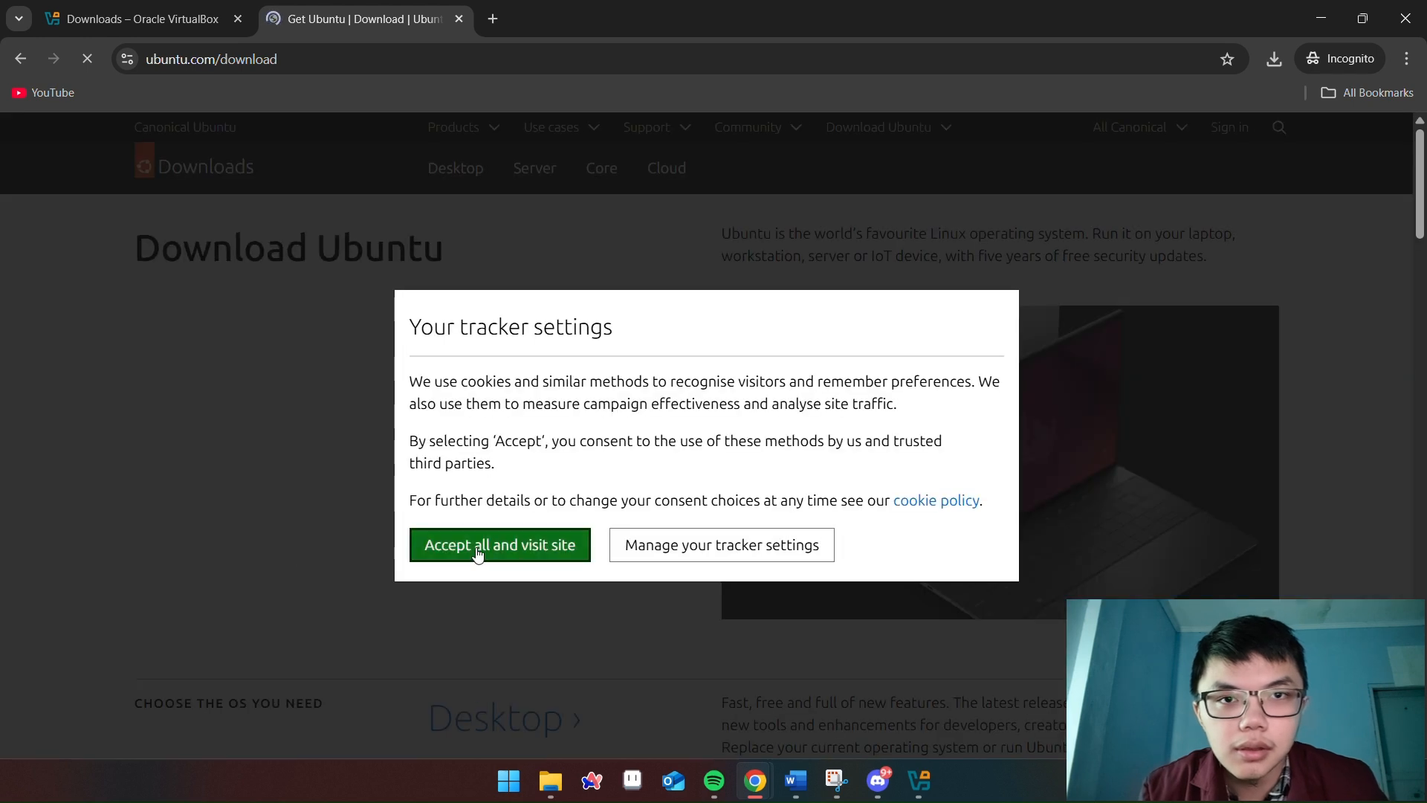
{"action": "left_click", "coordinate": [519, 554]}
{"action": "scroll", "coordinate": [484, 410], "scroll_direction": "down", "scroll_amount": 7}
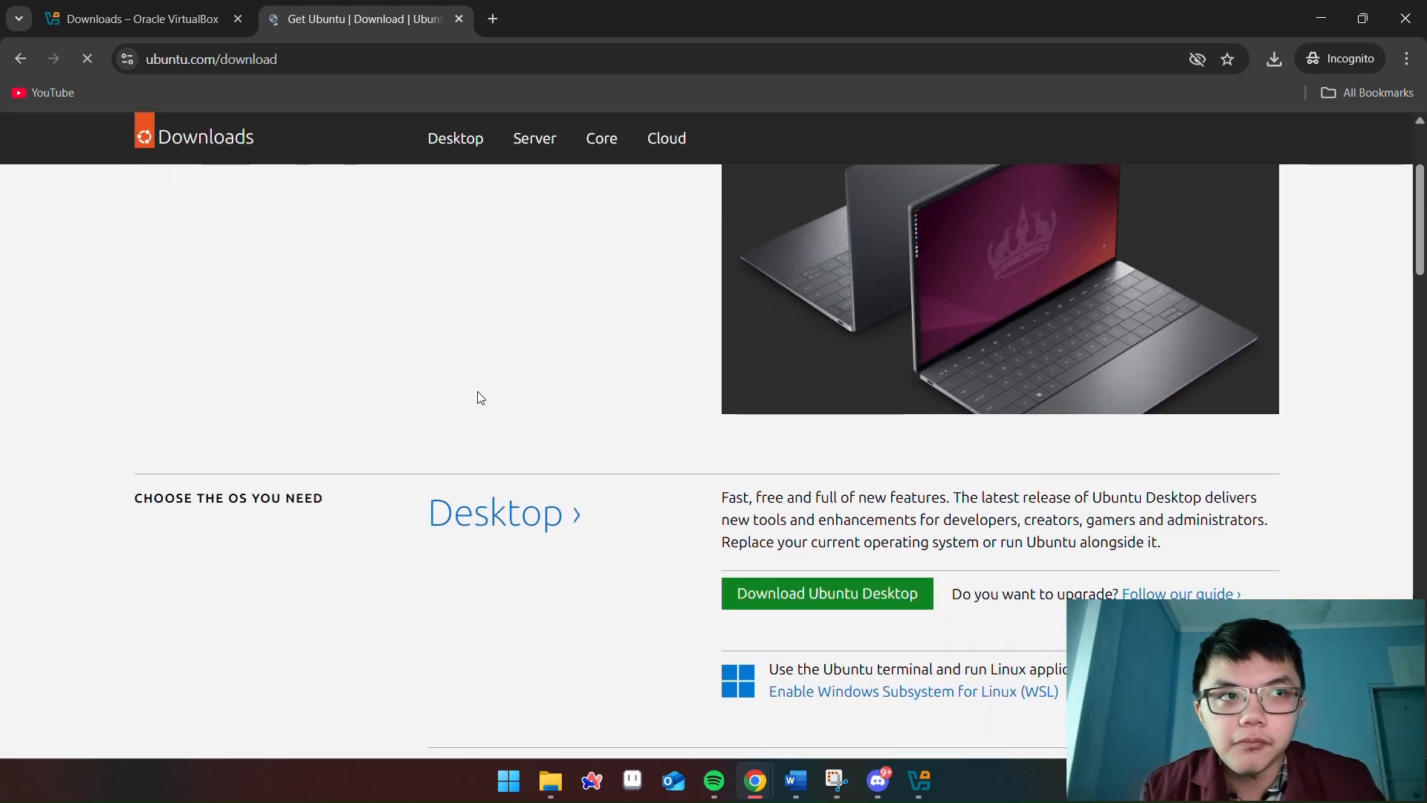
{"action": "scroll", "coordinate": [480, 395], "scroll_direction": "up", "scroll_amount": 2}
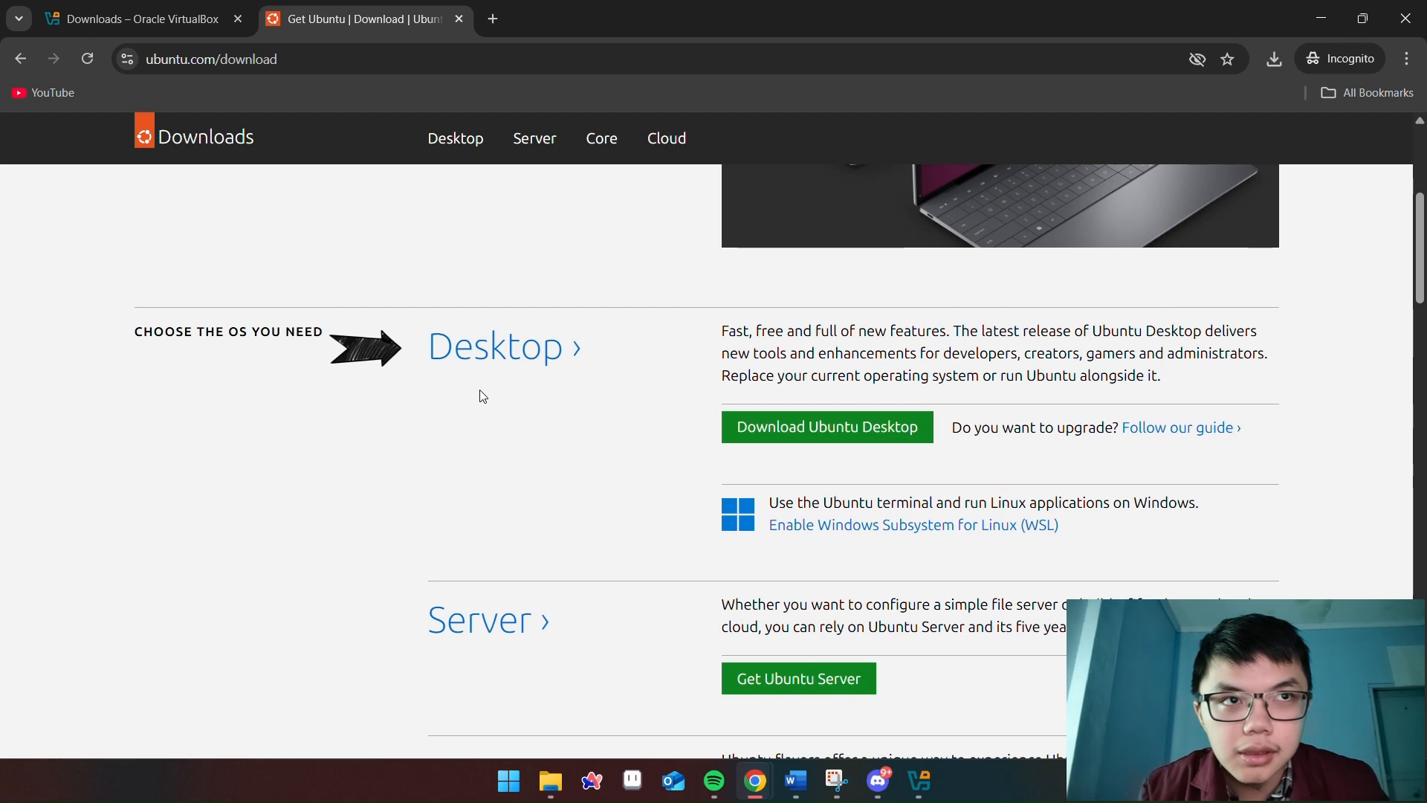
Download the Ubuntu 24.04.2 LTS desktop ISO into Downloads and show the download history
{"action": "left_click", "coordinate": [478, 355]}
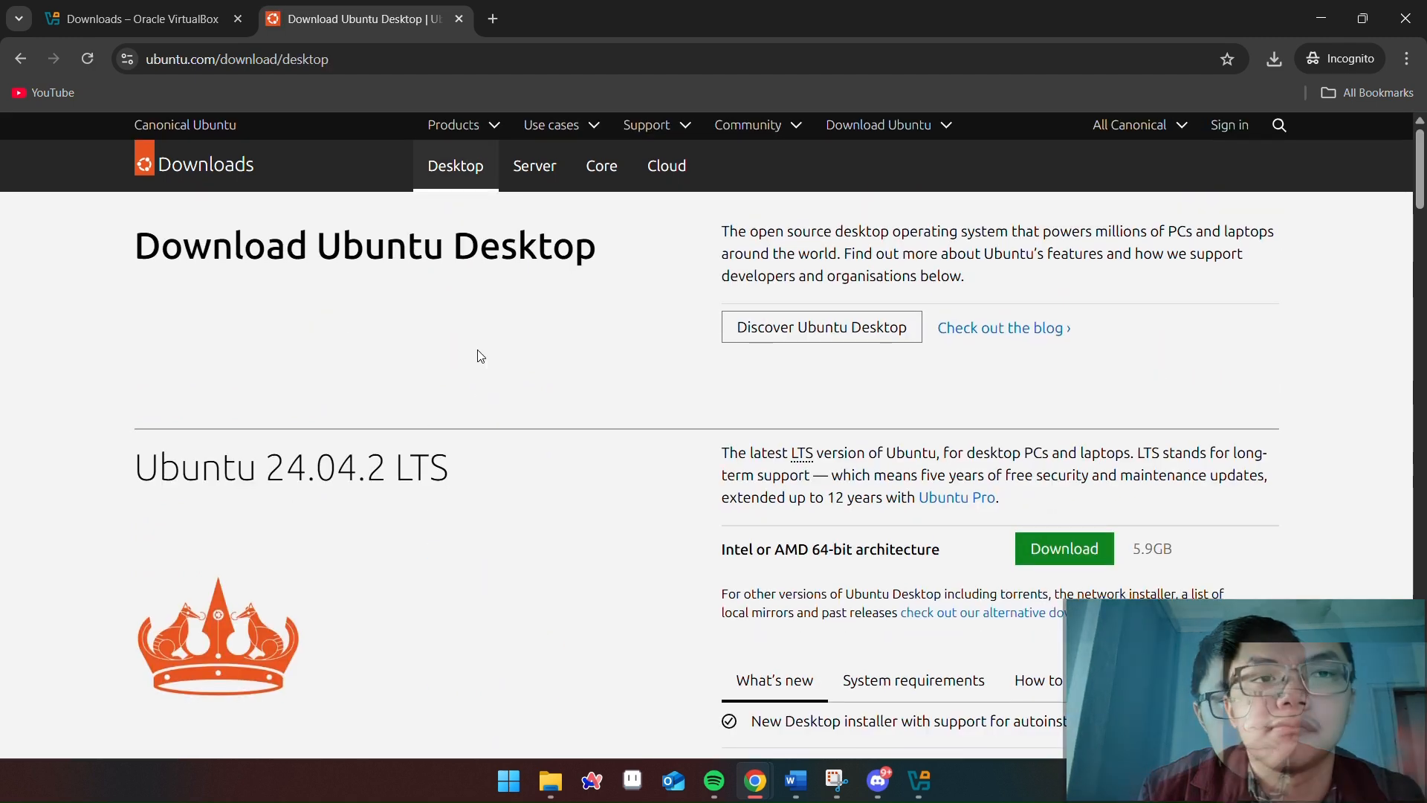
{"action": "scroll", "coordinate": [332, 388], "scroll_direction": "down", "scroll_amount": 1}
{"action": "left_click_drag", "start_coordinate": [147, 377], "coordinate": [459, 379]}
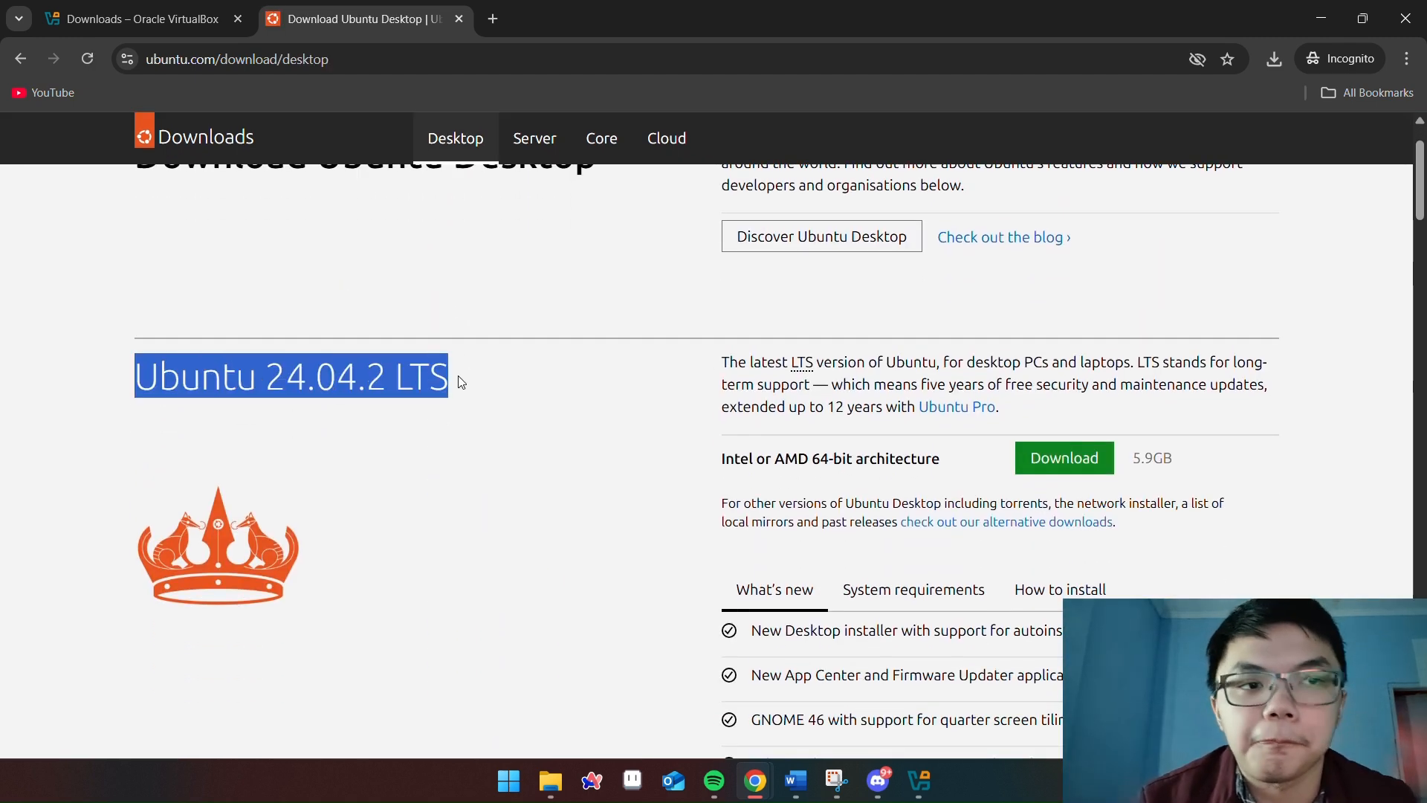
{"action": "left_click", "coordinate": [926, 456]}
{"action": "left_click", "coordinate": [1078, 469]}
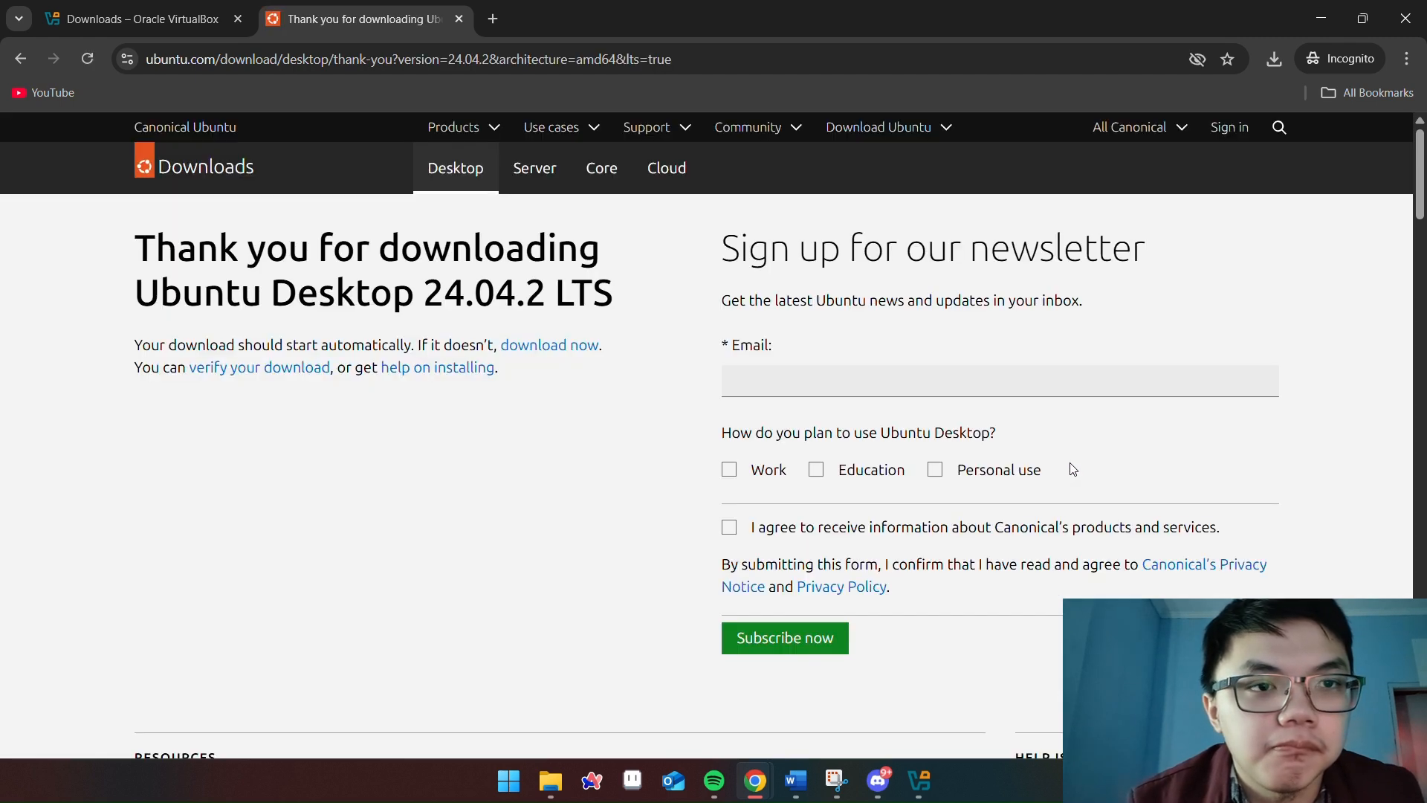
{"action": "scroll", "coordinate": [818, 387], "scroll_direction": "down", "scroll_amount": 4}
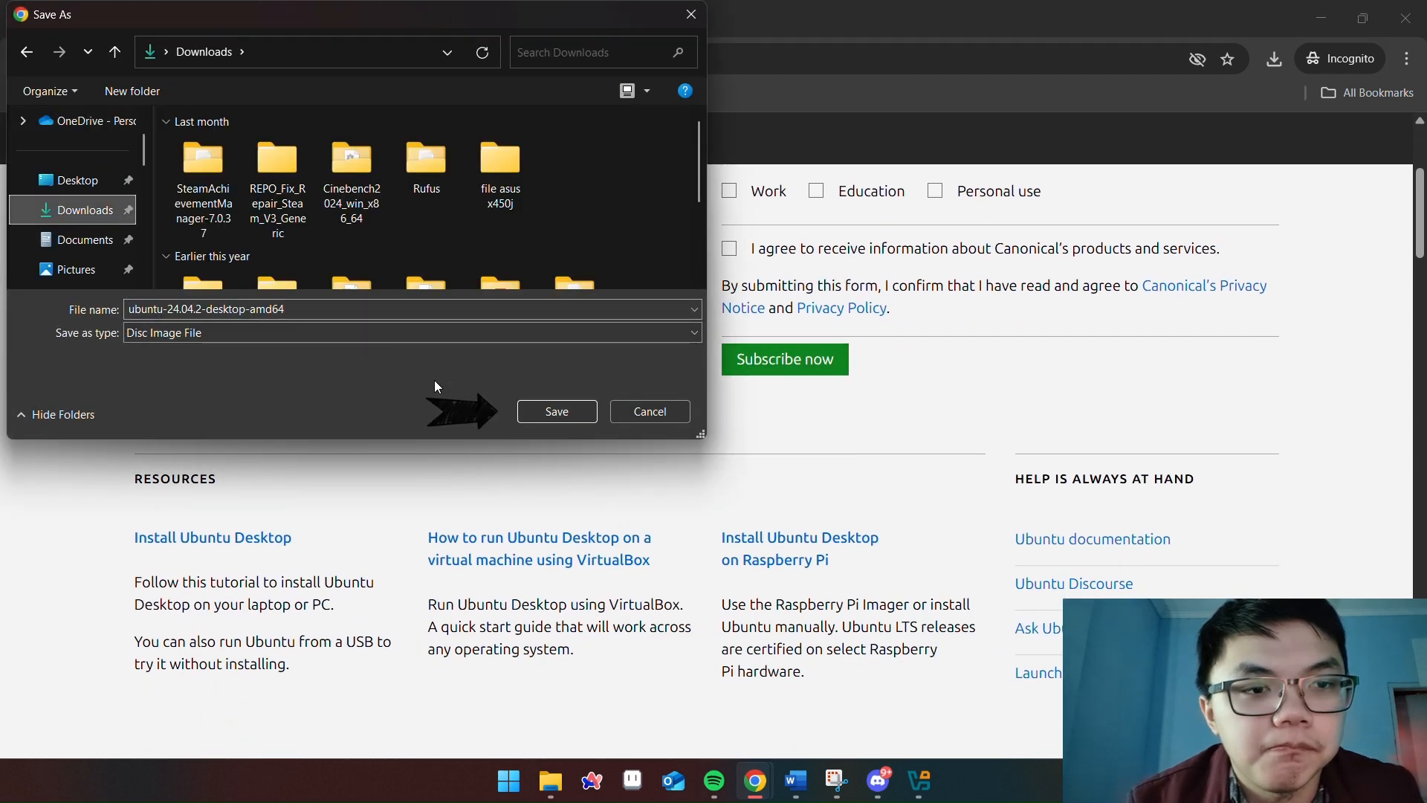
{"action": "left_click", "coordinate": [551, 414]}
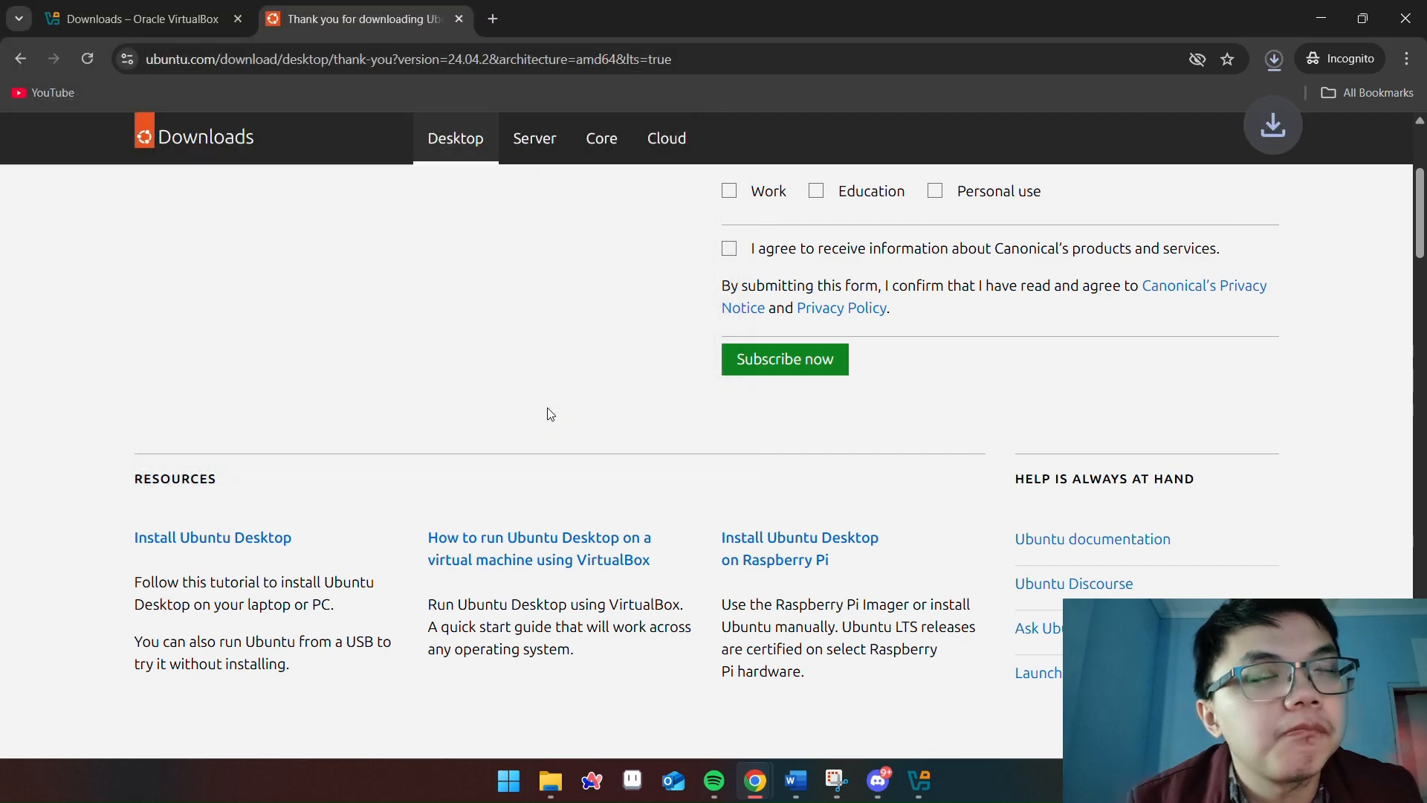
{"action": "left_click", "coordinate": [1274, 61]}
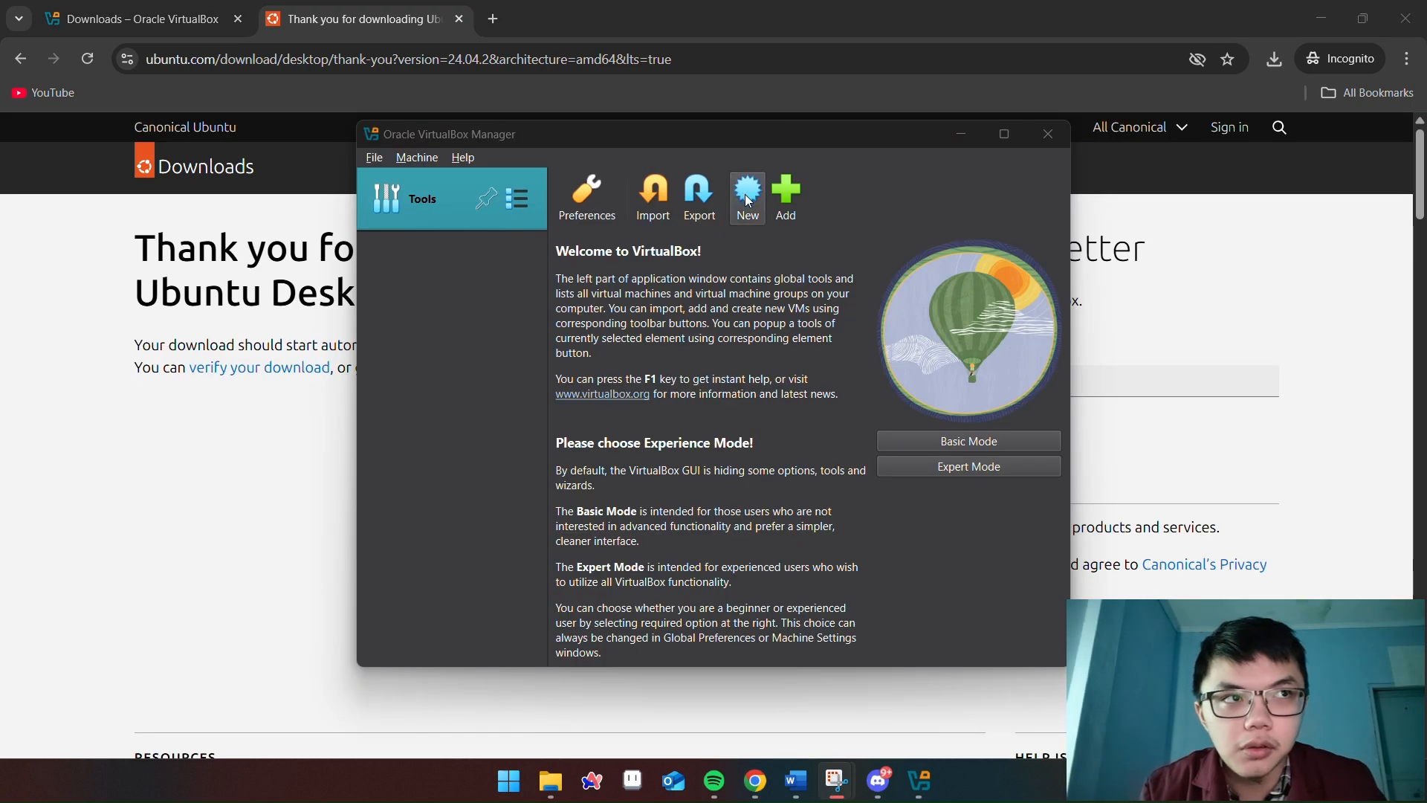
Start a new virtual machine named linux-ubuntu, keeping the default machine folder
{"action": "left_click", "coordinate": [748, 199]}
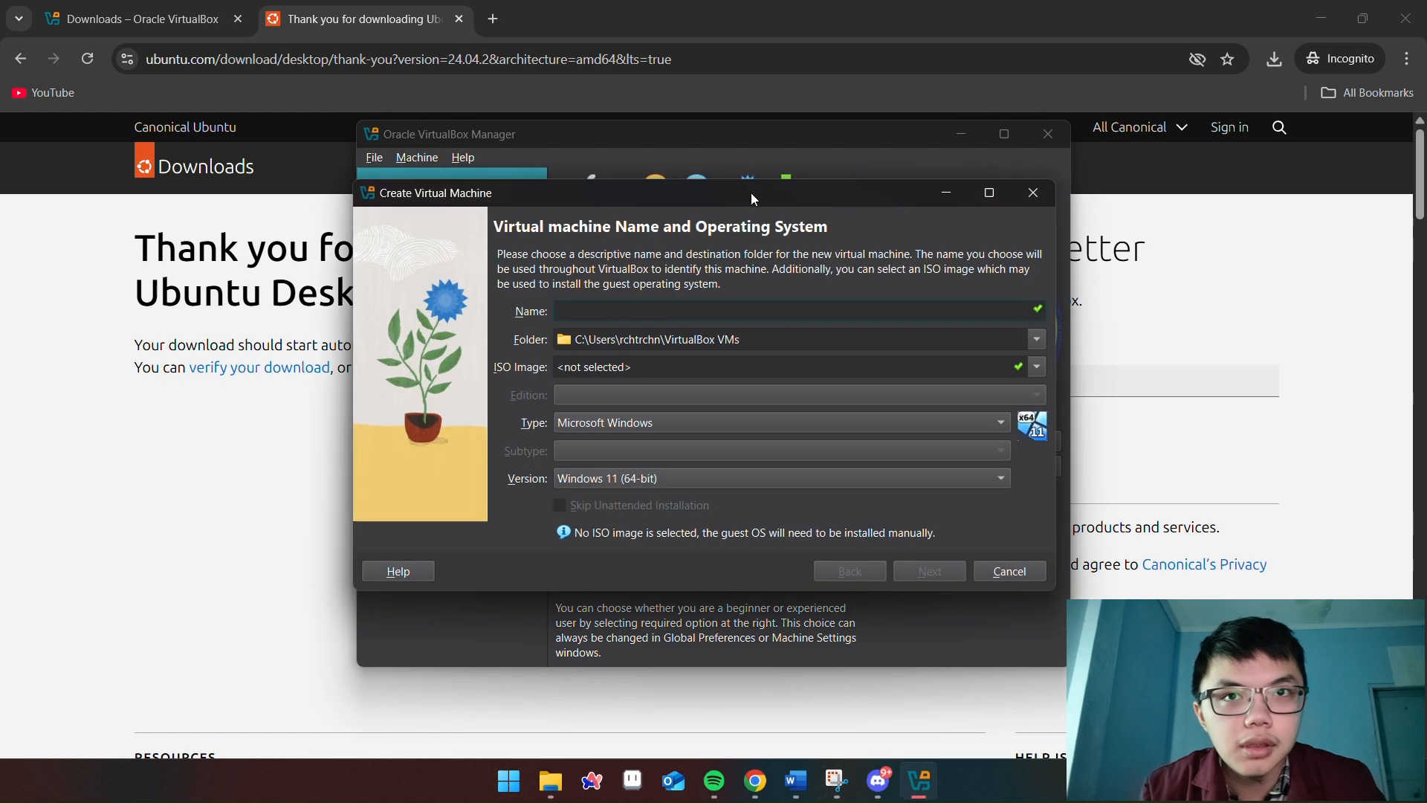
{"action": "type", "text": "li"}
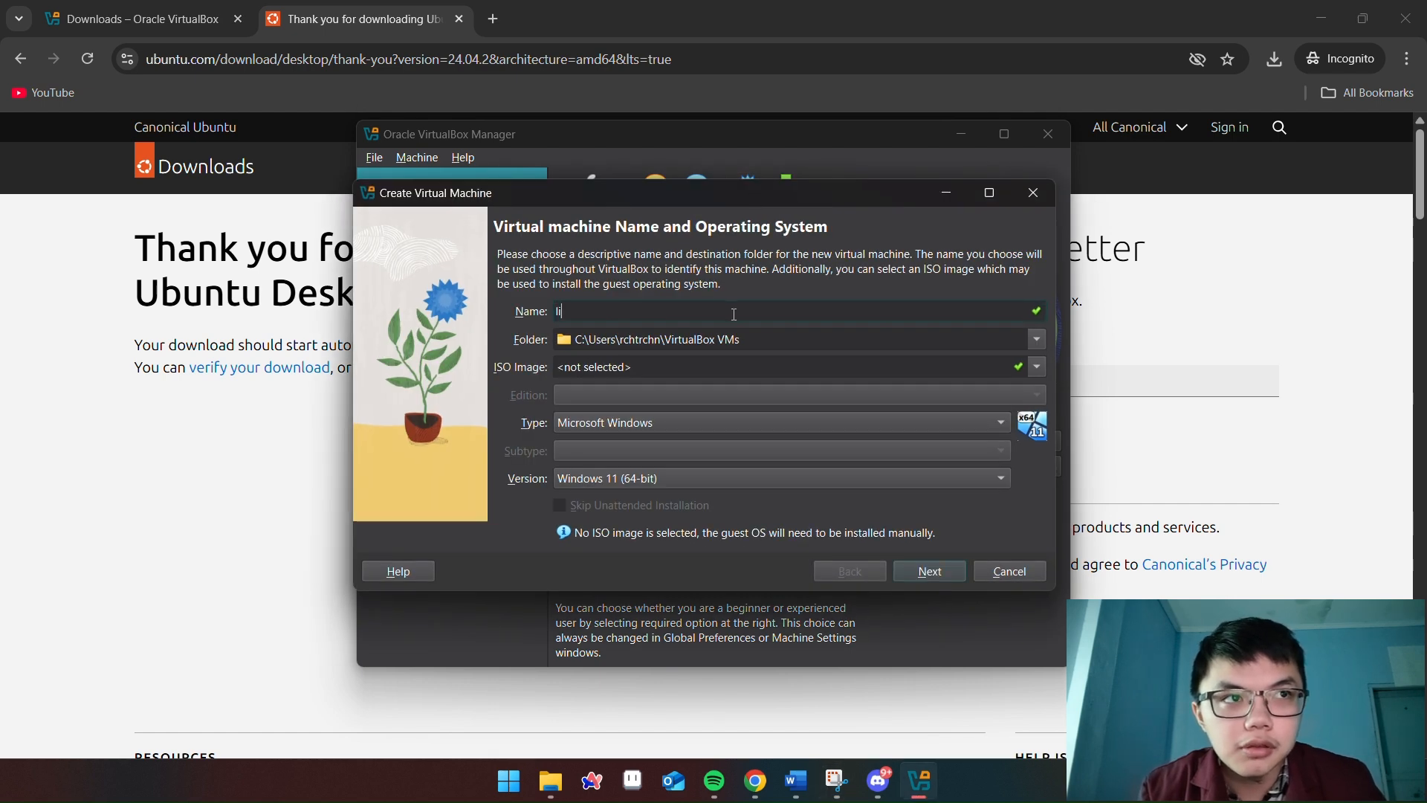
{"action": "type", "text": "nux-ubuntu"}
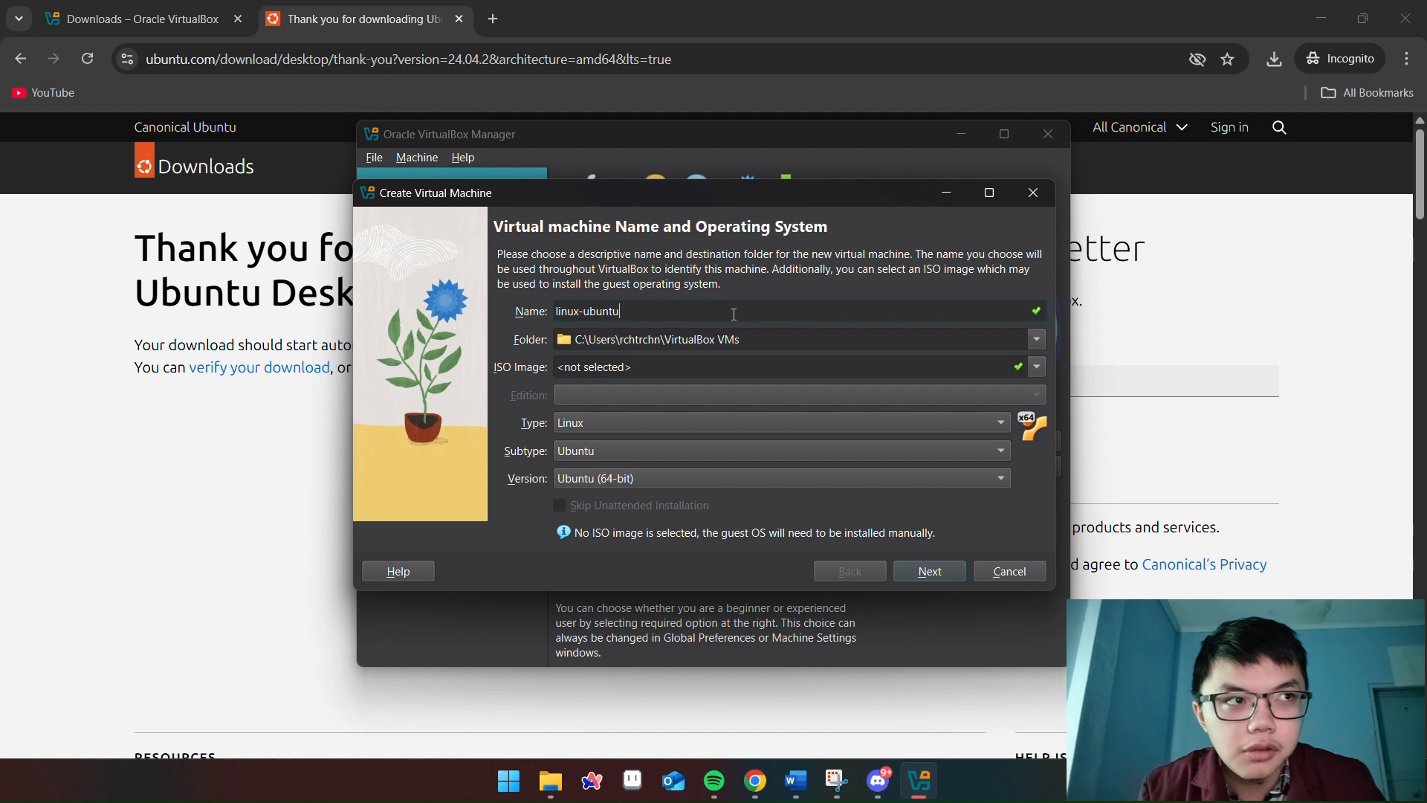
{"action": "left_click", "coordinate": [1037, 339]}
{"action": "left_click", "coordinate": [631, 387]}
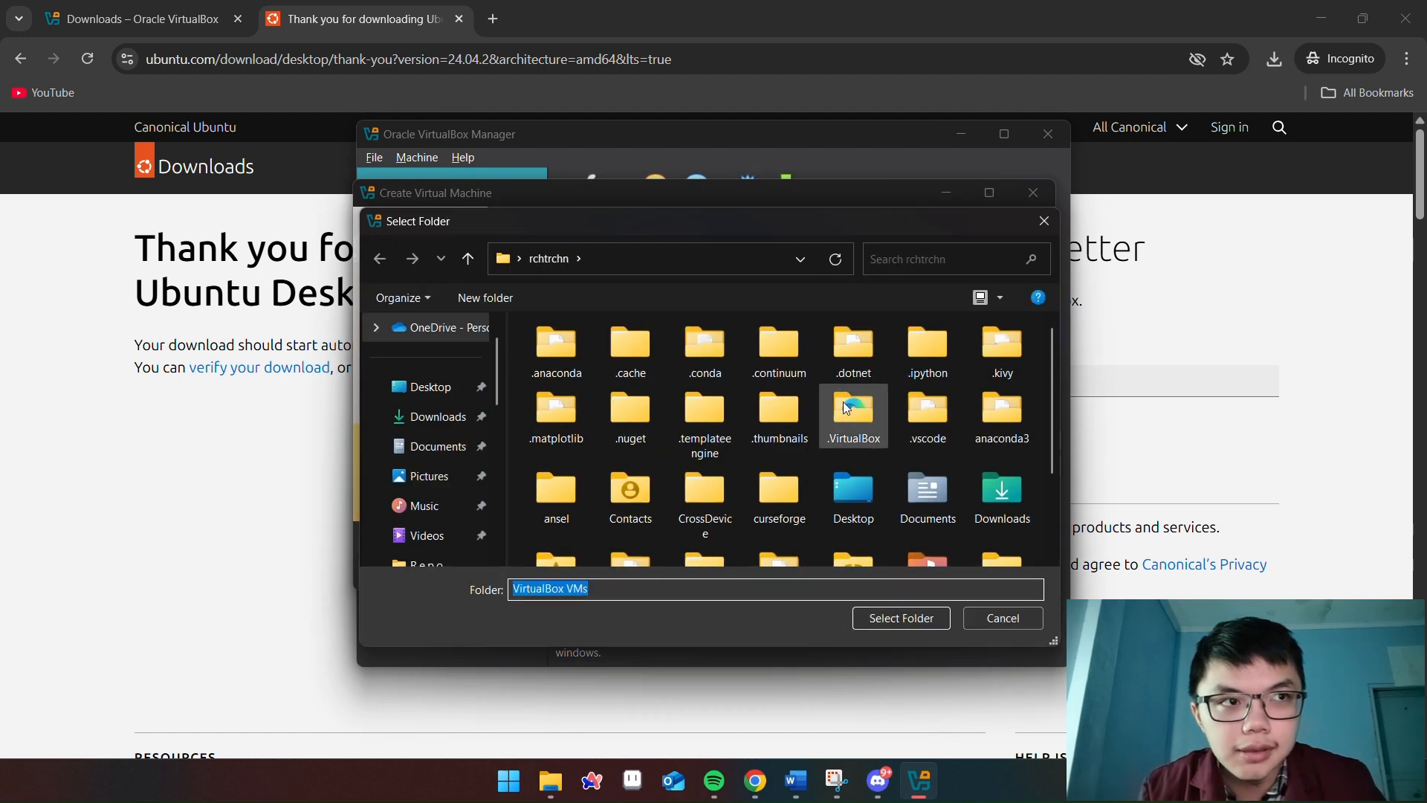
{"action": "scroll", "coordinate": [855, 413], "scroll_direction": "down", "scroll_amount": 2}
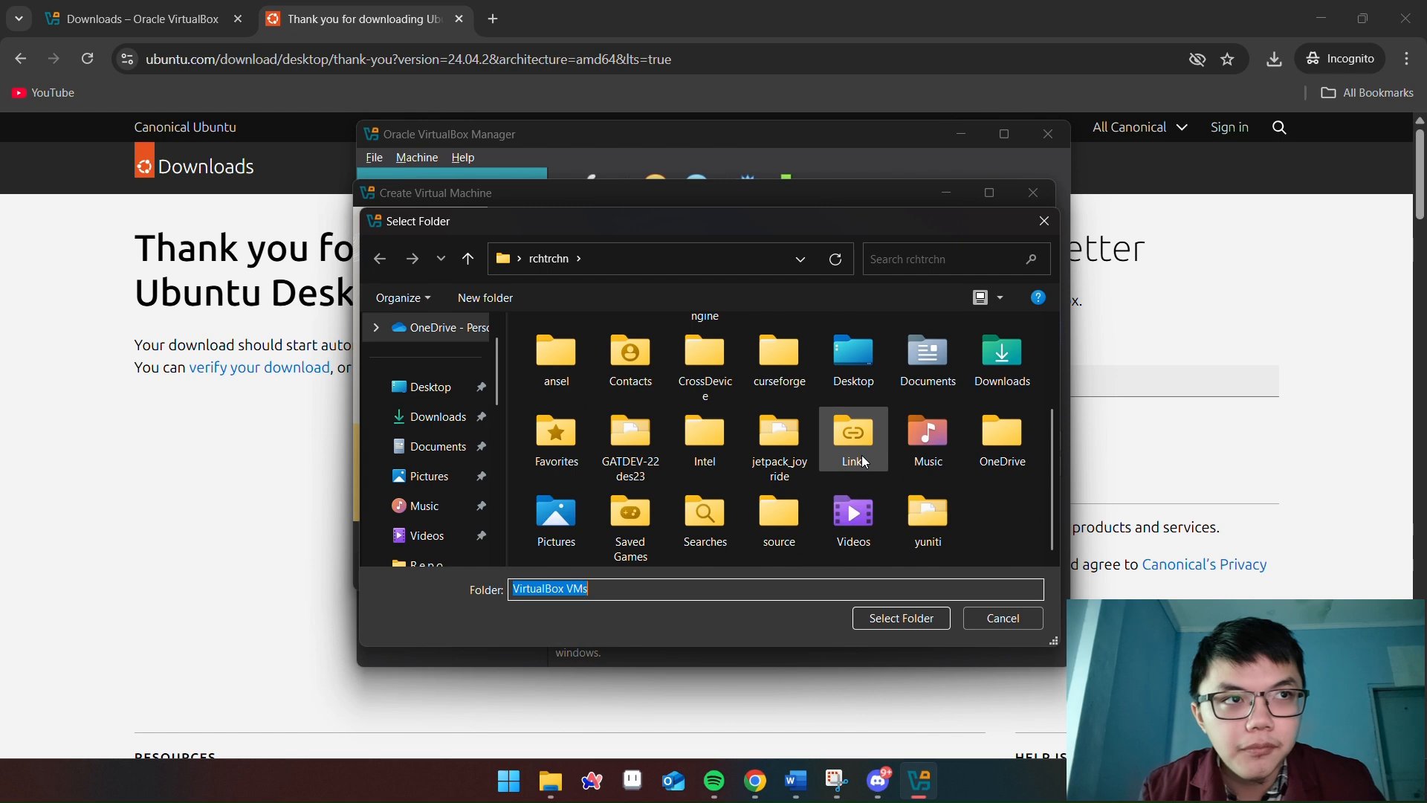
{"action": "left_click", "coordinate": [1045, 221]}
Attach ubuntu-24.04.2-desktop-amd64.iso from Downloads as the machine's installation image
{"action": "left_click", "coordinate": [1040, 372]}
{"action": "left_click", "coordinate": [583, 415]}
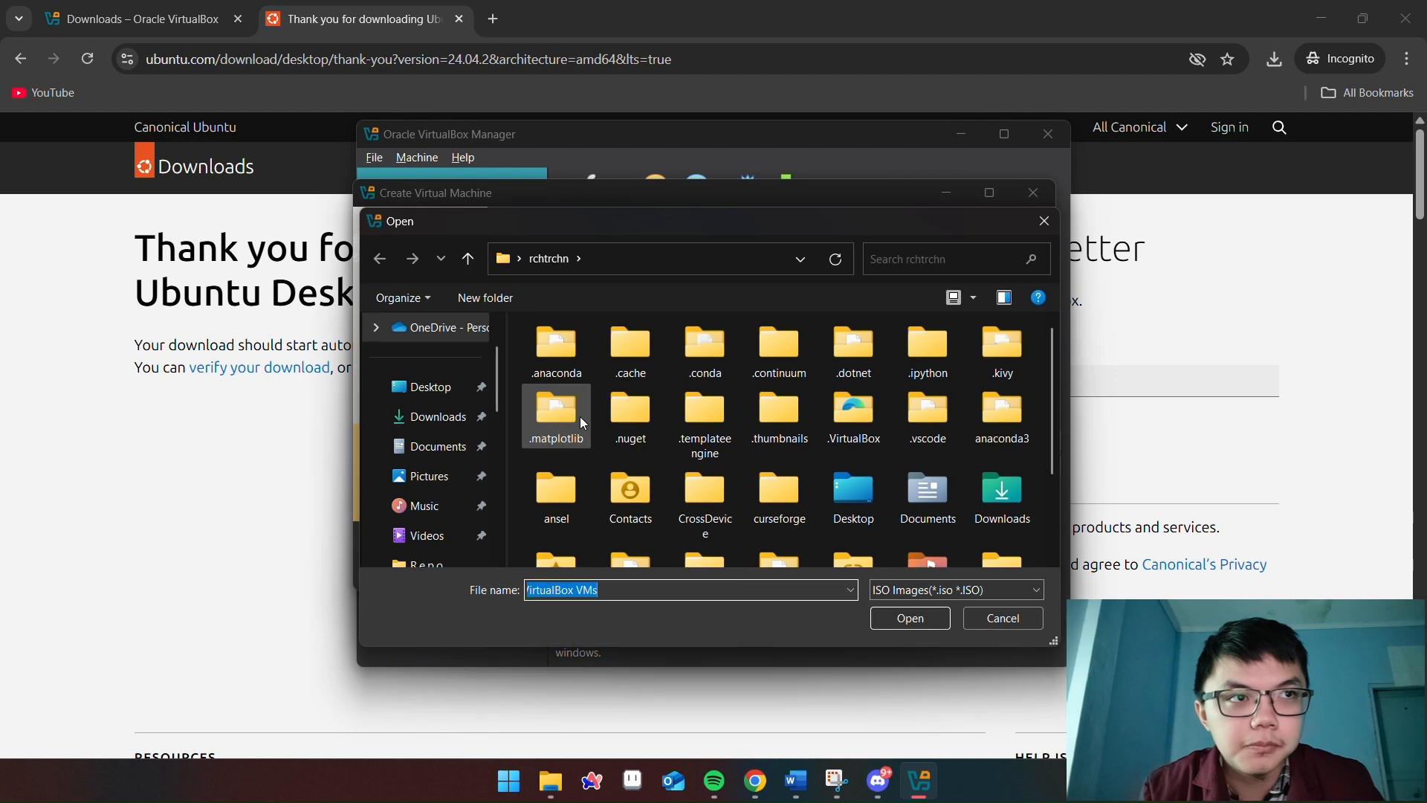
{"action": "left_click", "coordinate": [431, 418]}
{"action": "left_click", "coordinate": [565, 389]}
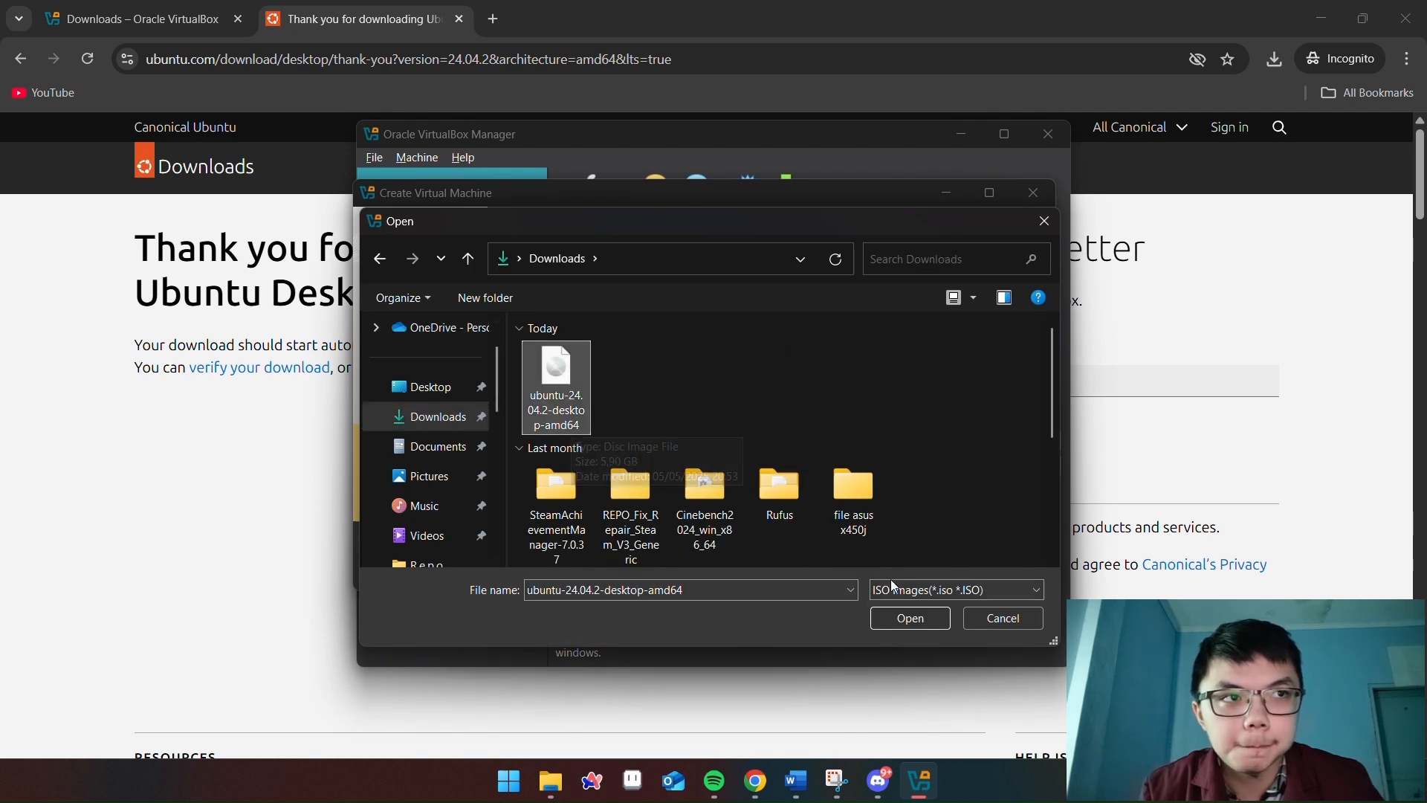
{"action": "left_click", "coordinate": [896, 620]}
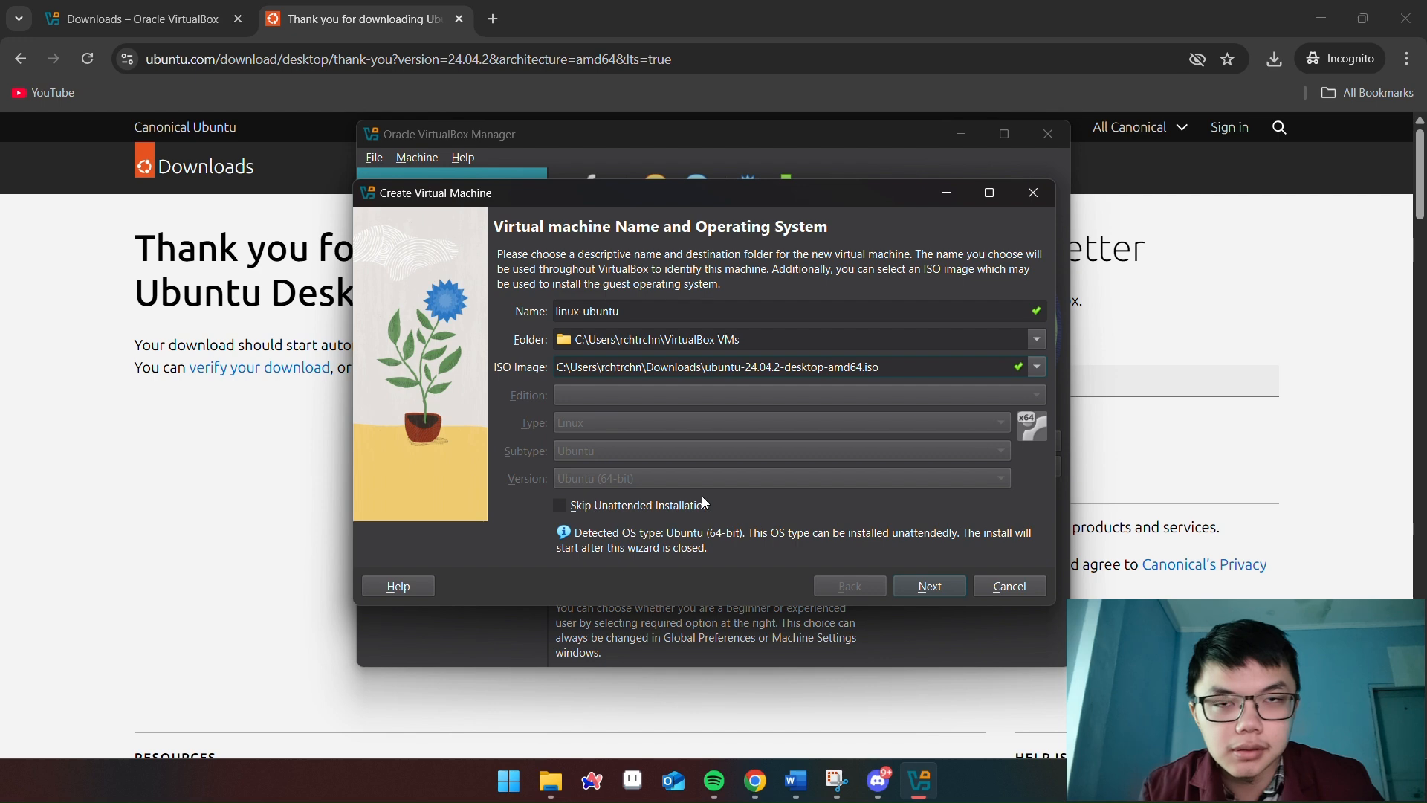
On the Unattended Guest OS Install page, enter the user password and its confirmation
{"action": "left_click", "coordinate": [934, 593]}
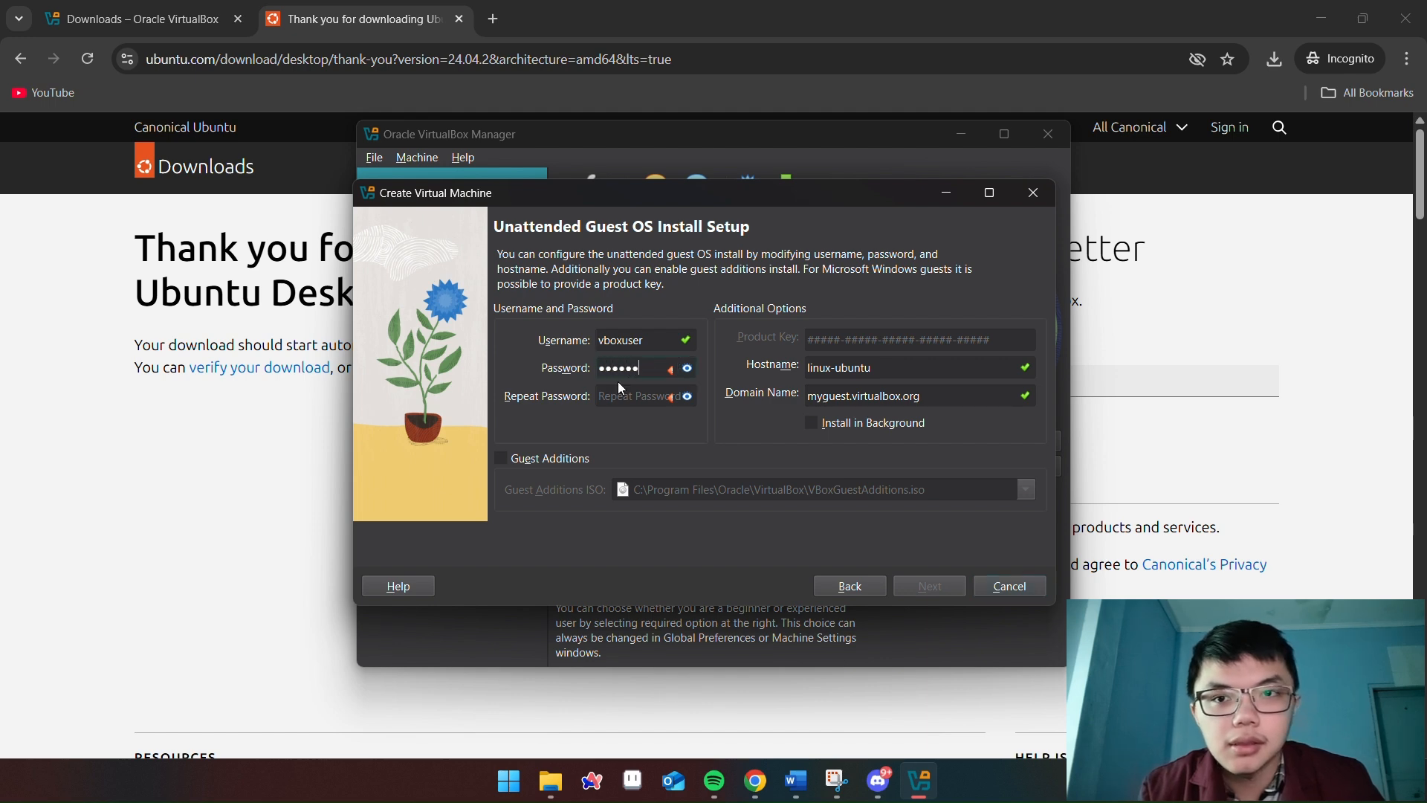
{"action": "type", "text": "1"}
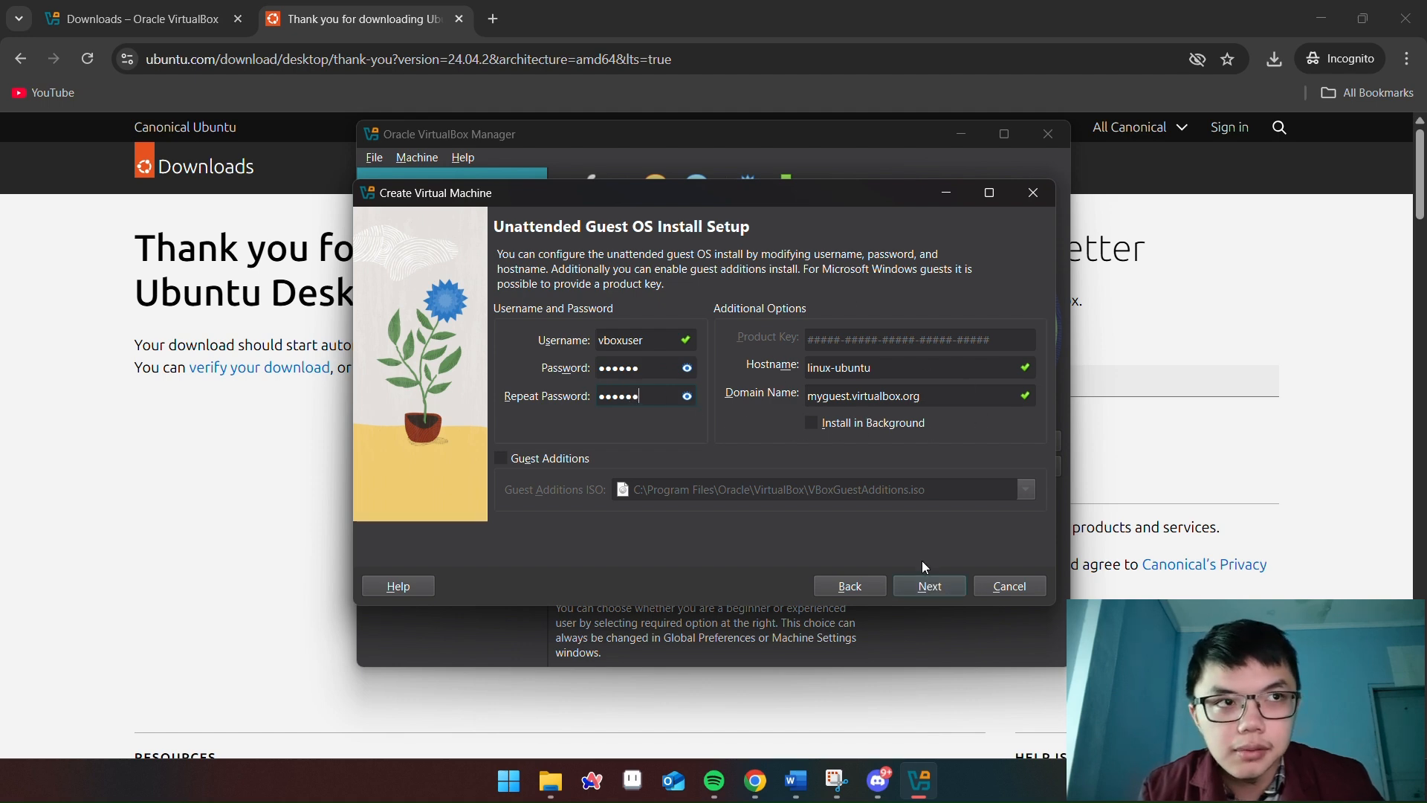
Set Base Memory to 2048 MB with 1 CPU before reaching the hard disk page
{"action": "left_click", "coordinate": [938, 589]}
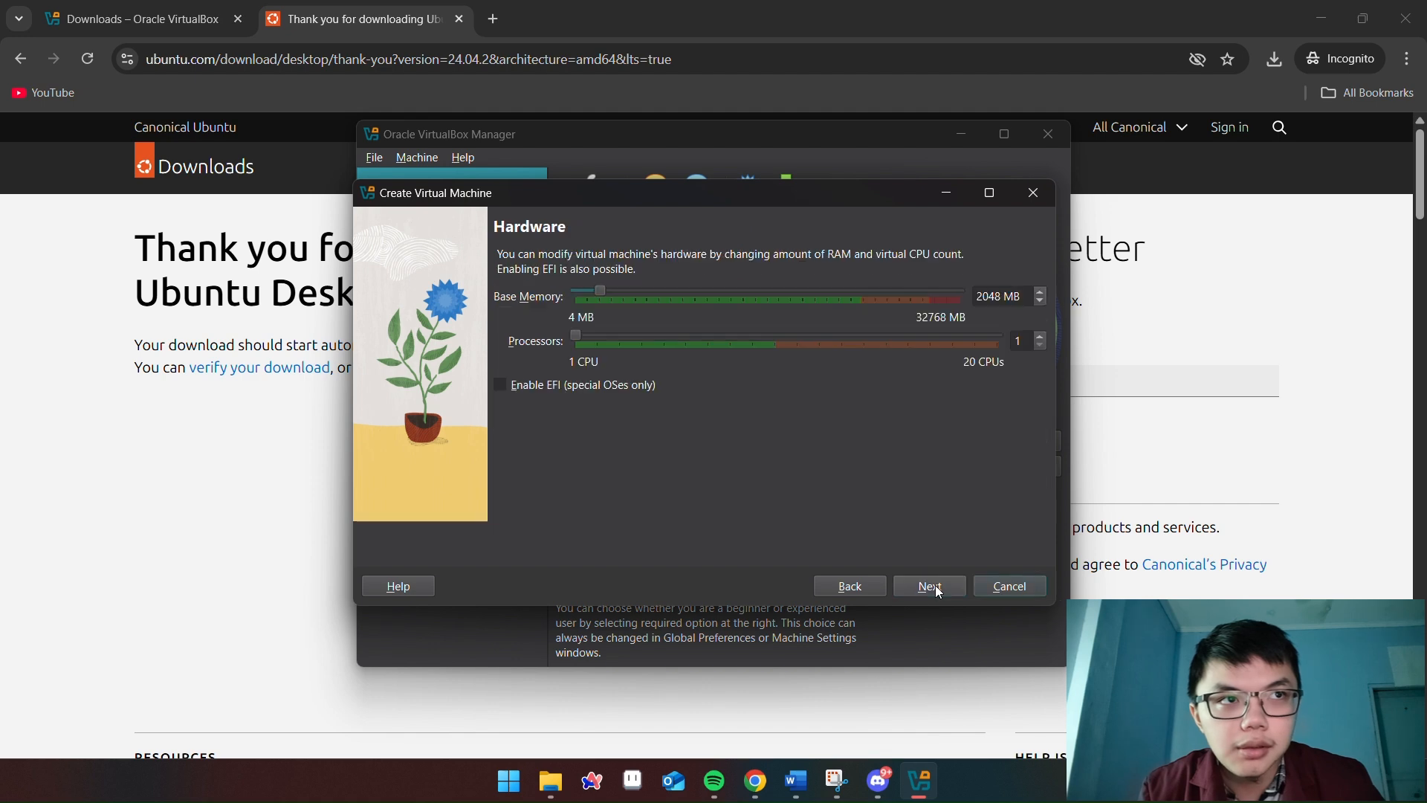
{"action": "left_click_drag", "start_coordinate": [601, 295], "coordinate": [721, 312]}
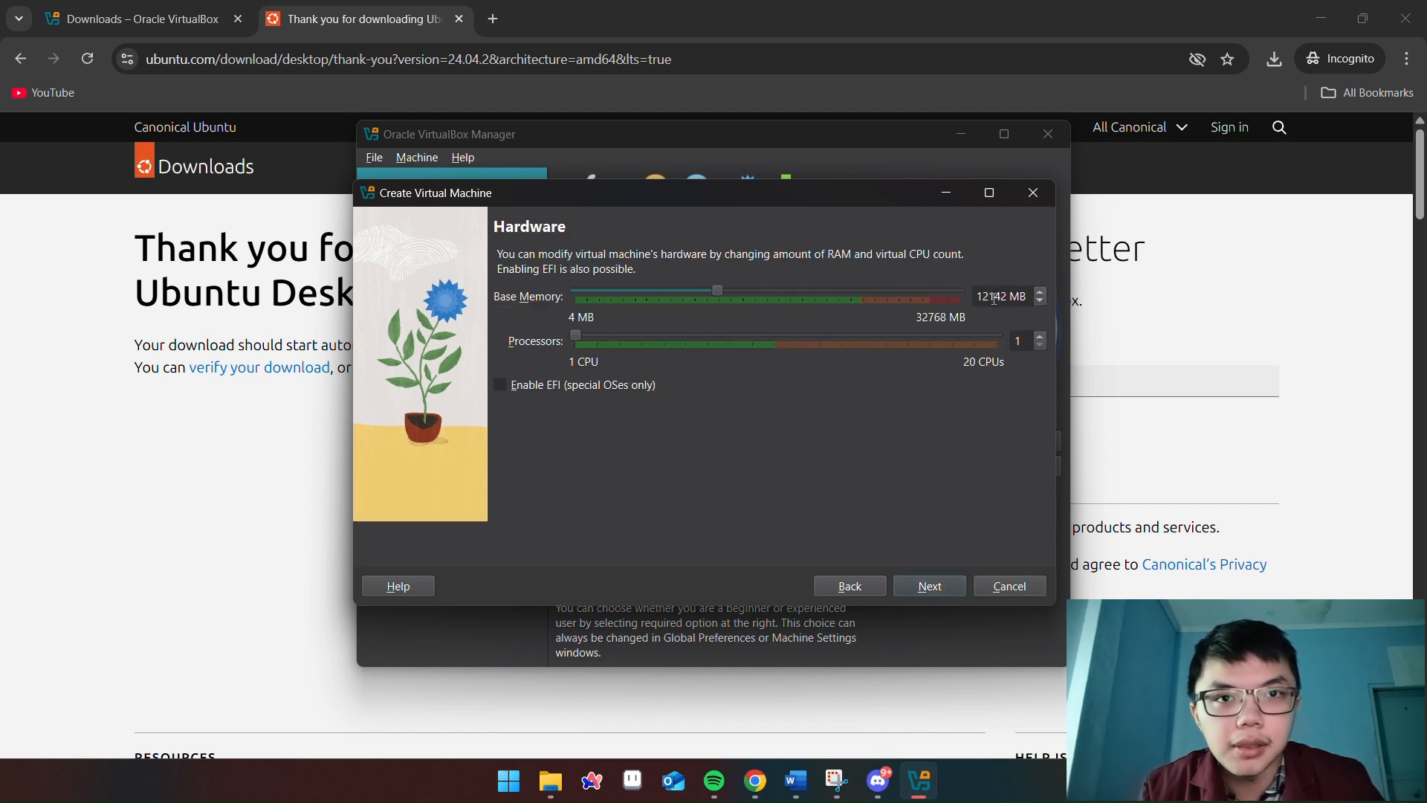
{"action": "left_click_drag", "start_coordinate": [1009, 297], "coordinate": [943, 305]}
{"action": "type", "text": "2048"}
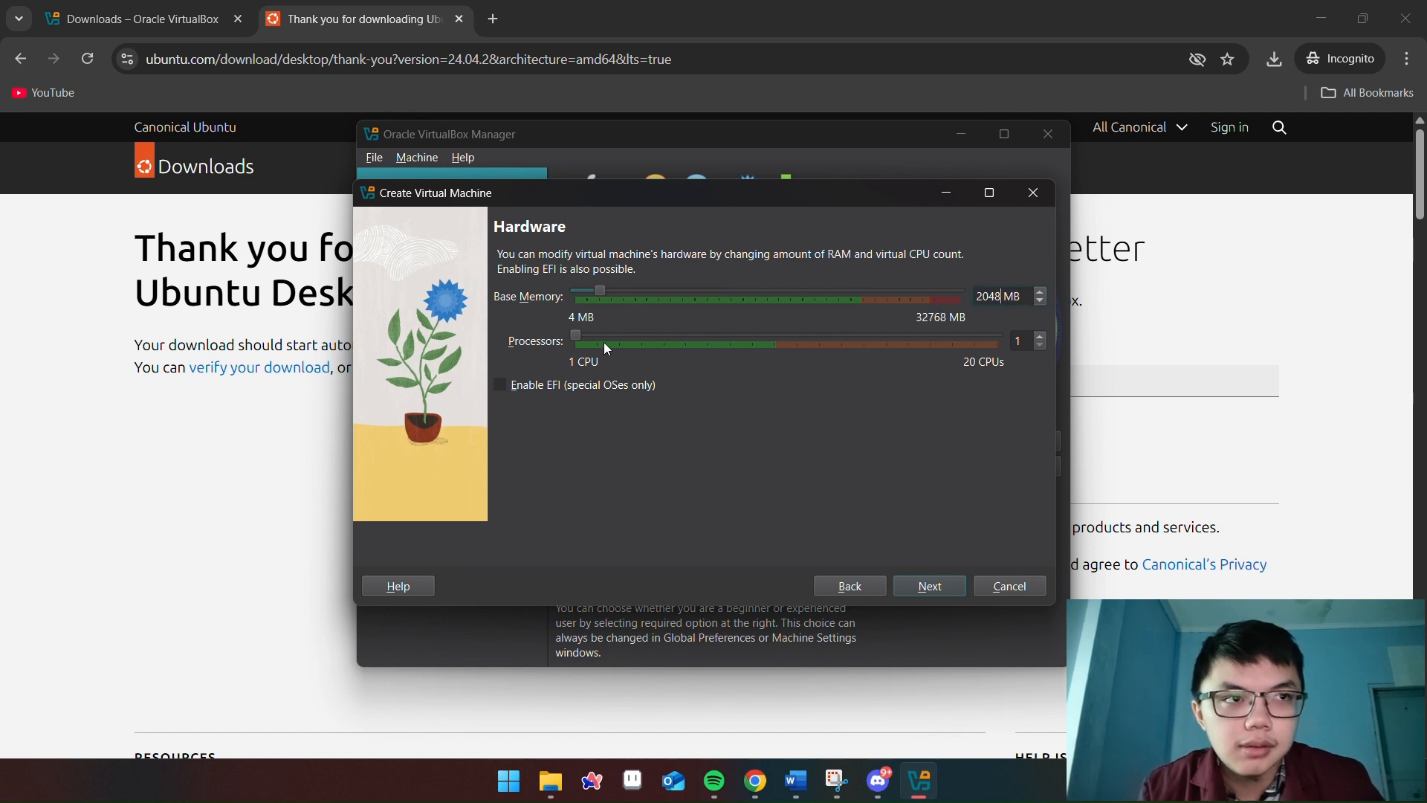
{"action": "mouse_move", "coordinate": [578, 333]}
{"action": "left_mouse_down"}
{"action": "mouse_move", "coordinate": [822, 333]}
{"action": "mouse_move", "coordinate": [571, 335]}
{"action": "left_mouse_up"}
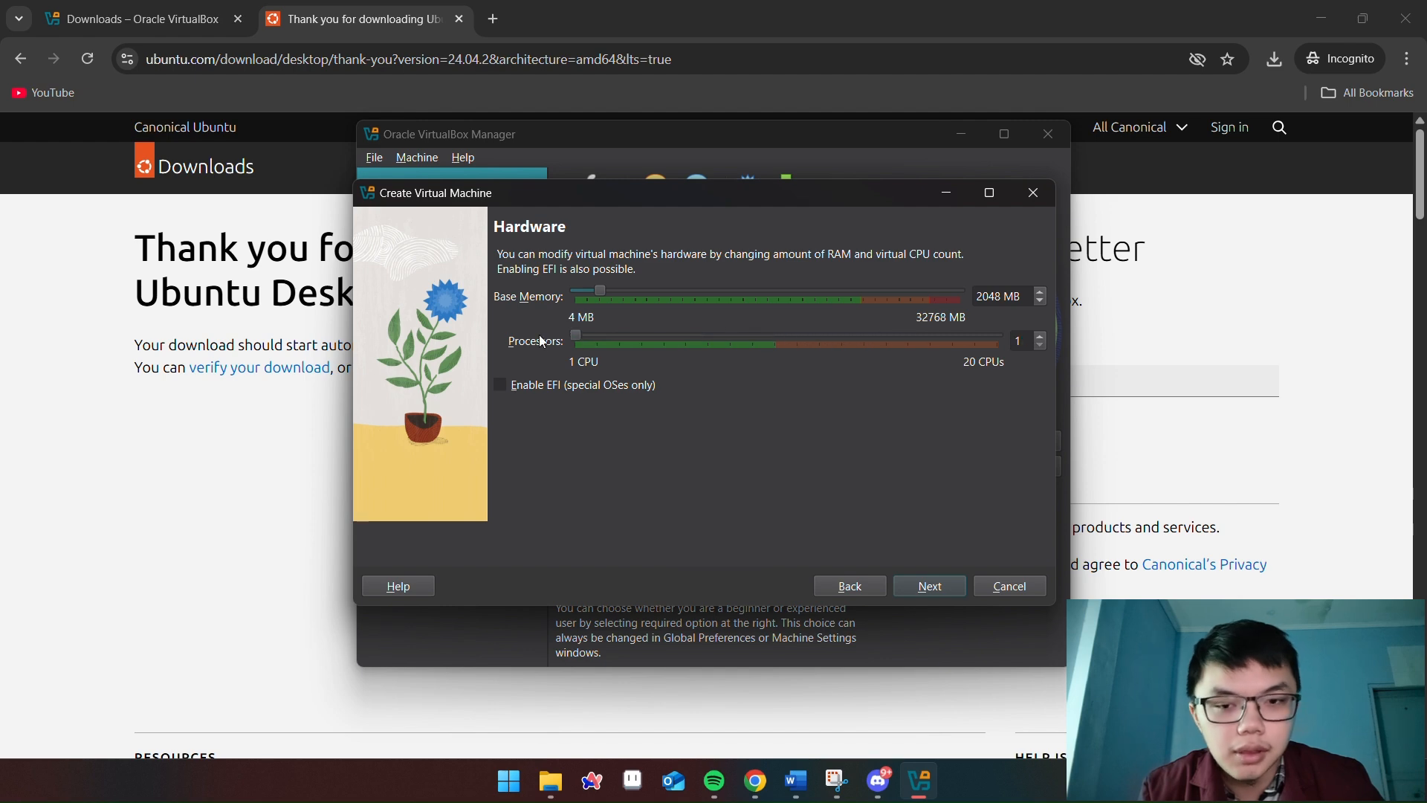
{"action": "left_click", "coordinate": [941, 588]}
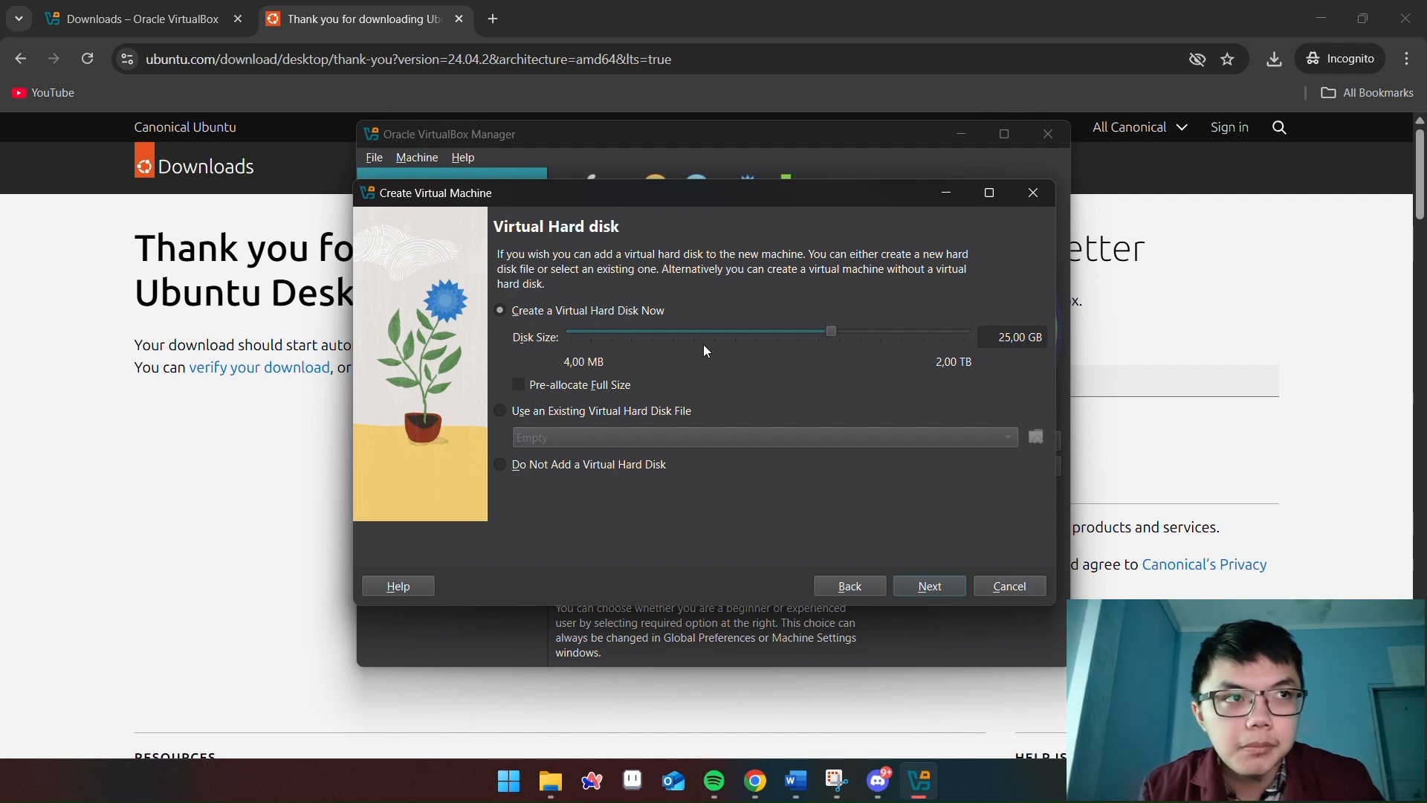
Change the virtual hard disk size from 25,00 GB to 20,45 GB
{"action": "left_click_drag", "start_coordinate": [832, 331], "coordinate": [762, 336]}
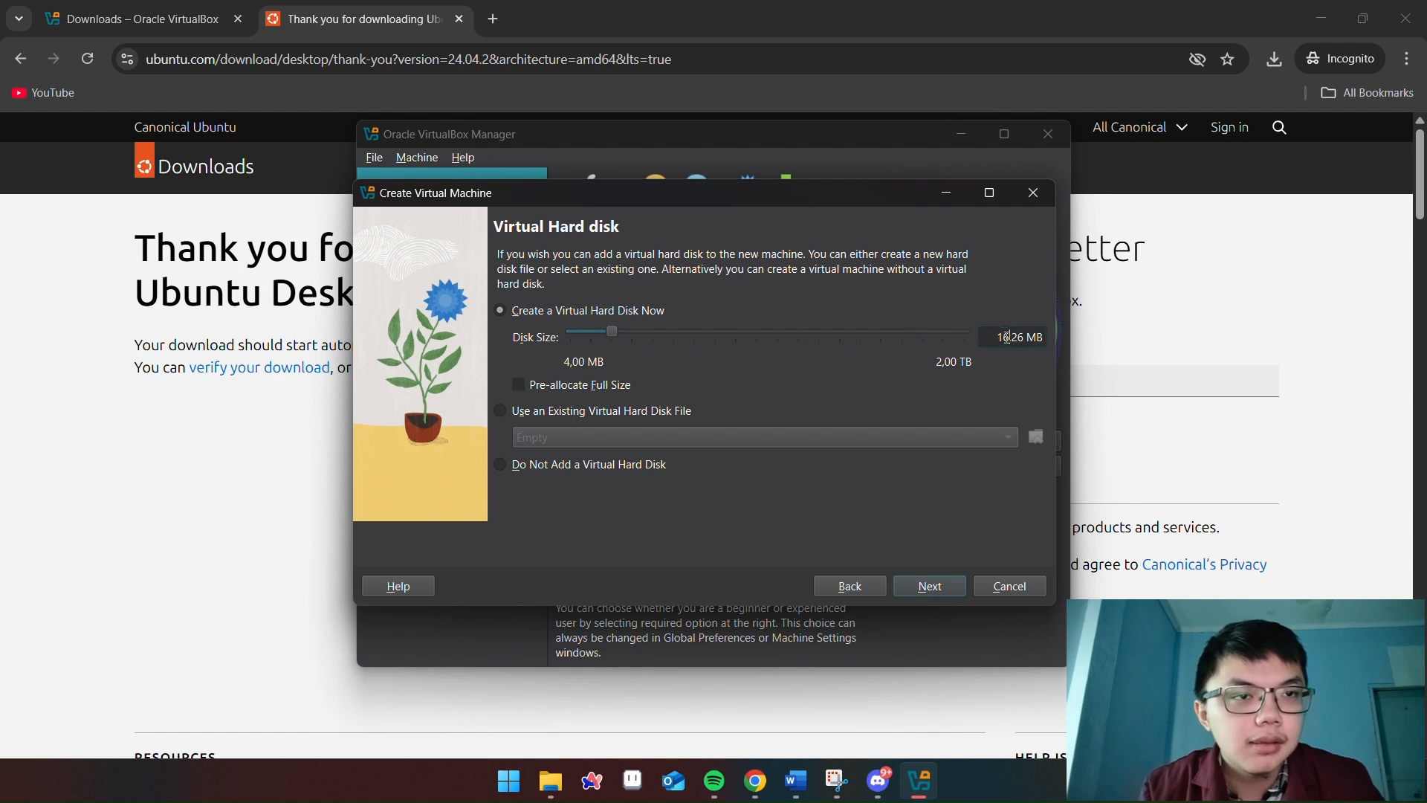
{"action": "left_click_drag", "start_coordinate": [1008, 339], "coordinate": [972, 344]}
{"action": "key", "text": "ctrl+a"}
{"action": "type", "text": "2000"}
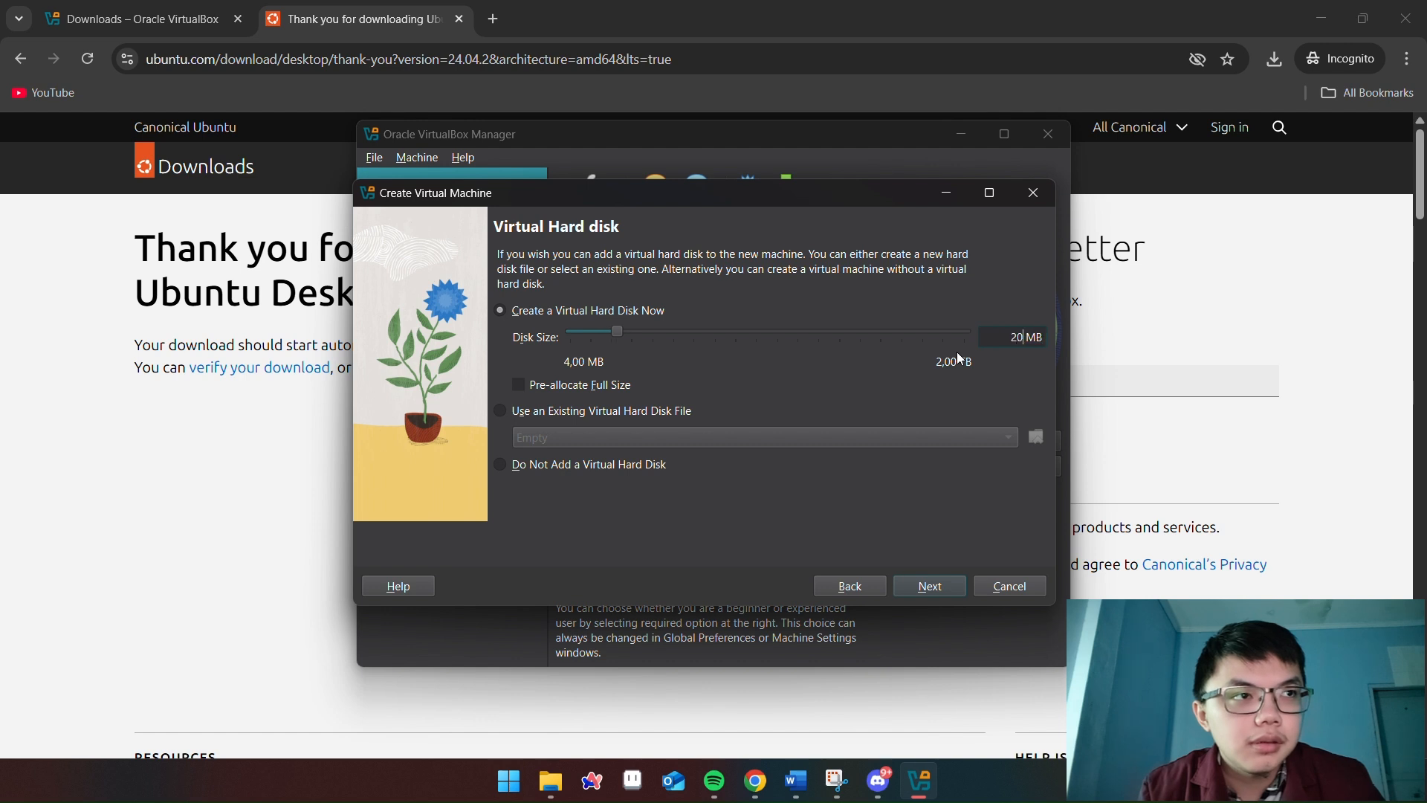
{"action": "key", "text": "BackSpace"}
{"action": "key", "text": "BackSpace"}
{"action": "type", "text": "00"}
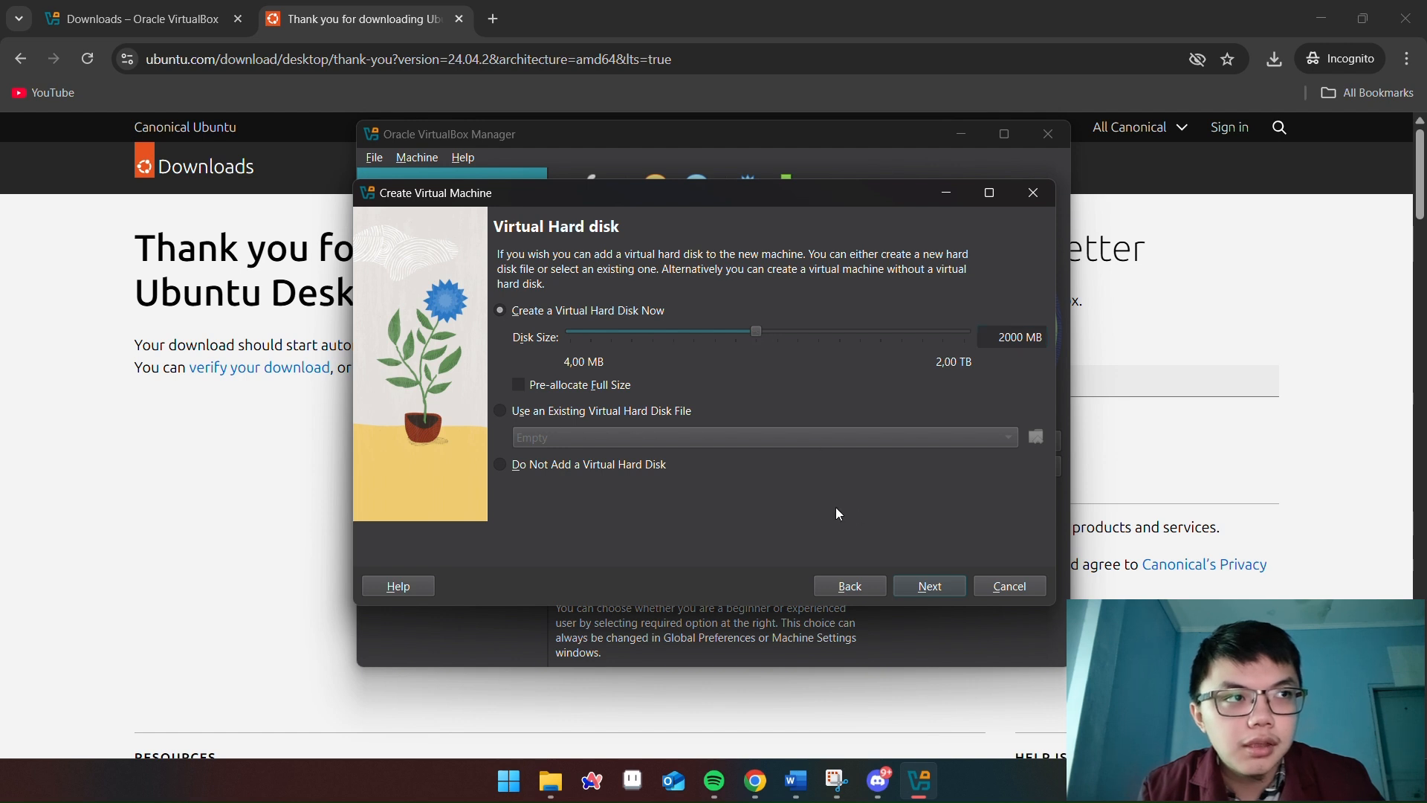
{"action": "left_click", "coordinate": [1013, 340]}
{"action": "key", "text": "Delete"}
{"action": "key", "text": "Delete"}
{"action": "type", "text": "48"}
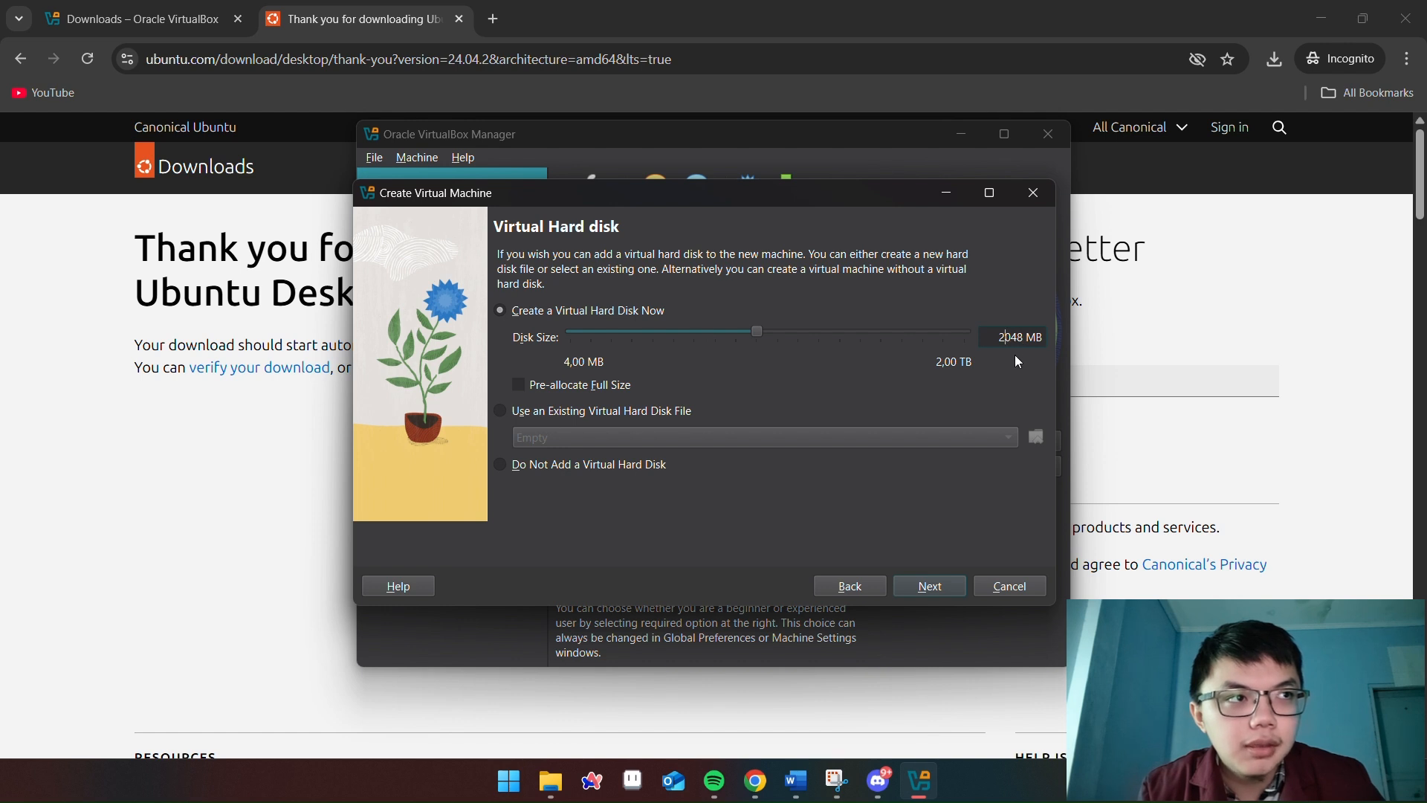
{"action": "left_click_drag", "start_coordinate": [757, 333], "coordinate": [826, 363]}
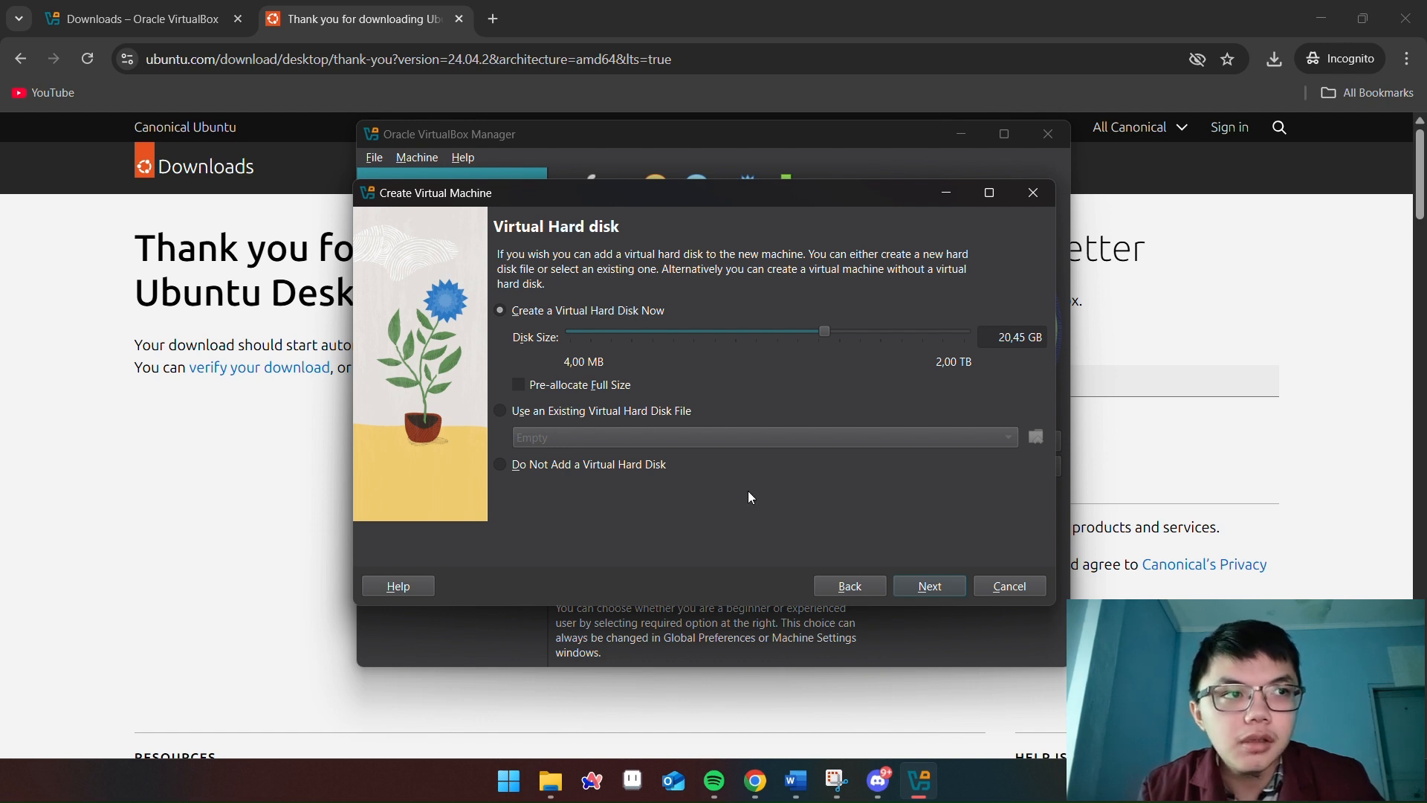
Review the summary and create the linux-ubuntu VM, which boots in its own window
{"action": "left_click", "coordinate": [929, 591]}
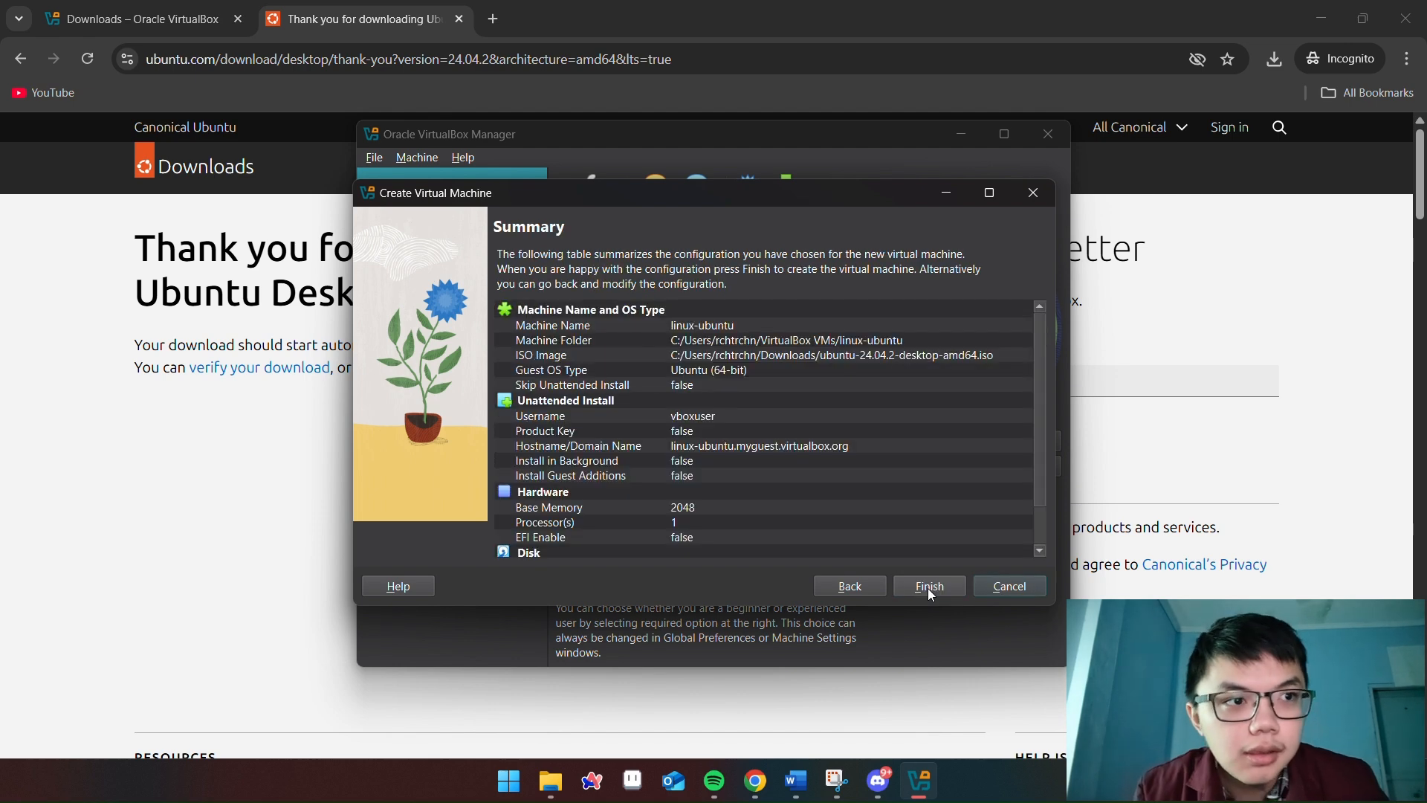
{"action": "left_click", "coordinate": [930, 587]}
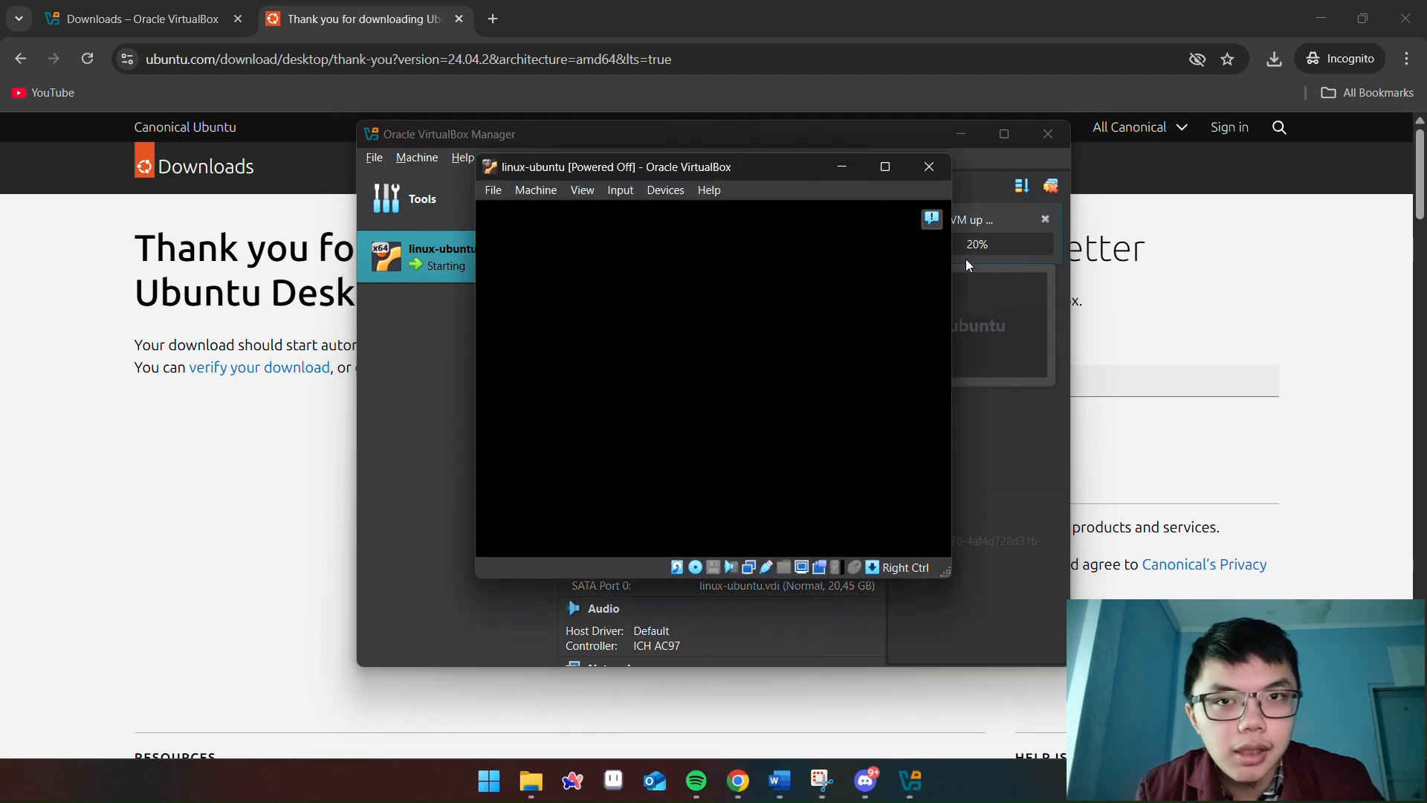
Maximize the linux-ubuntu VM window, let it capture mouse and keyboard, then restore its size
{"action": "left_click", "coordinate": [885, 167]}
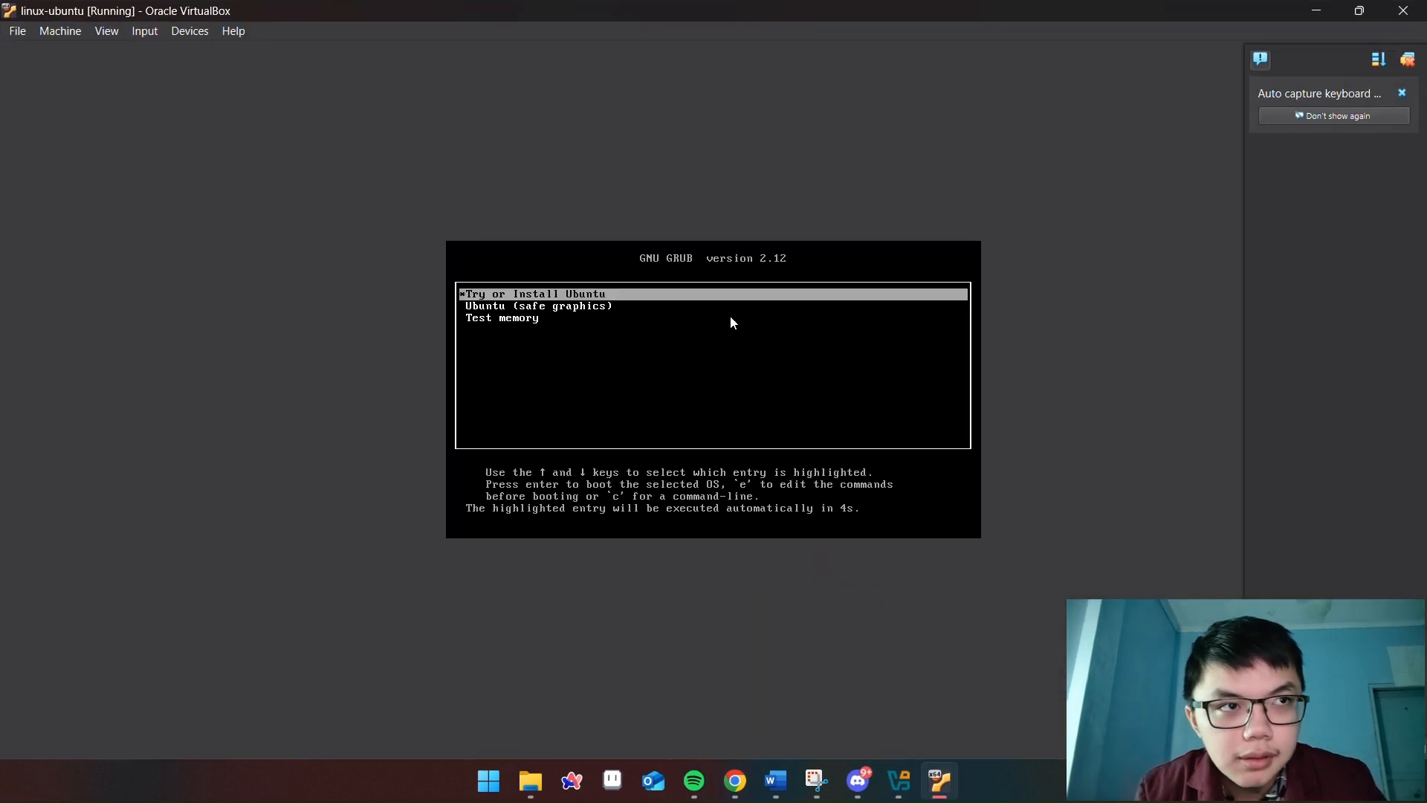
{"action": "left_click", "coordinate": [537, 301]}
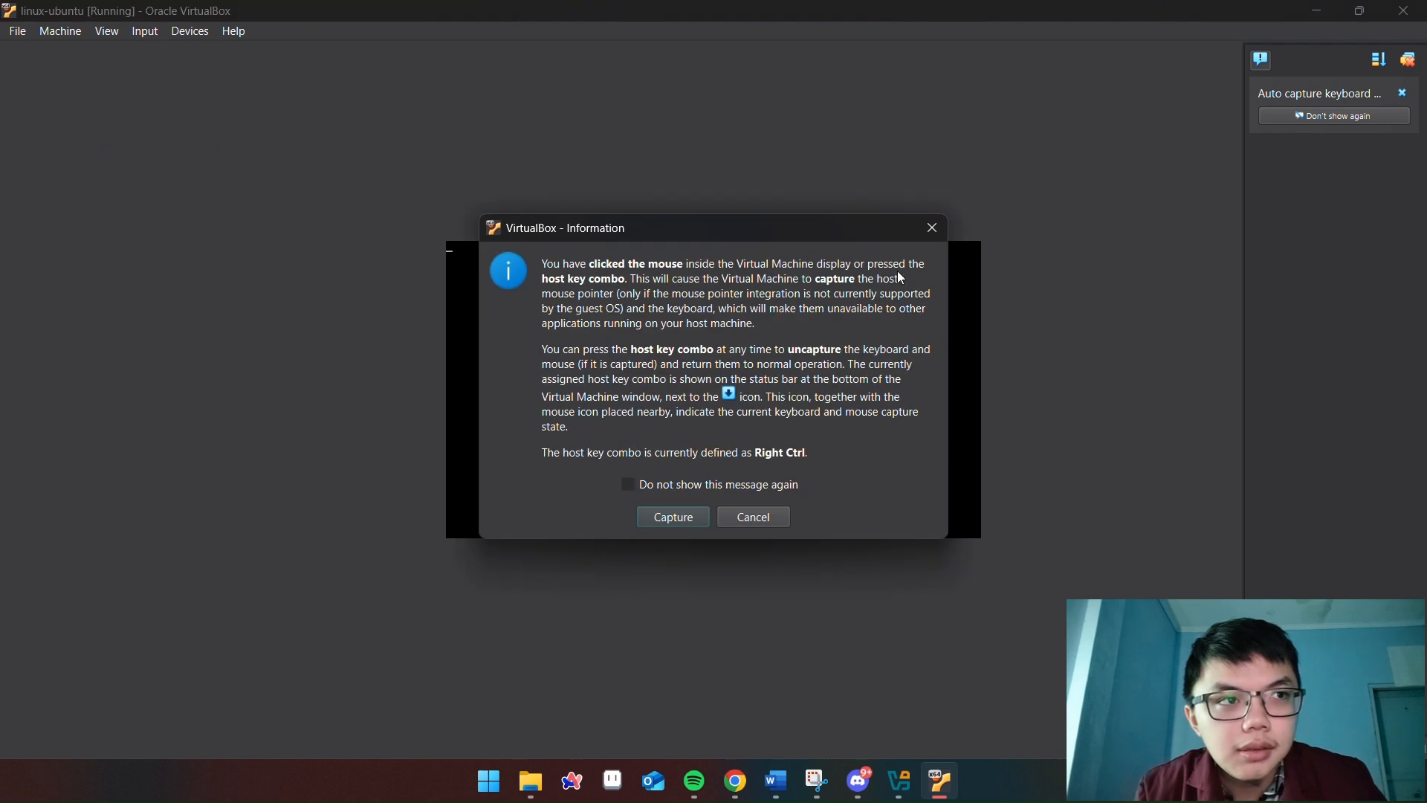
{"action": "left_click", "coordinate": [695, 518]}
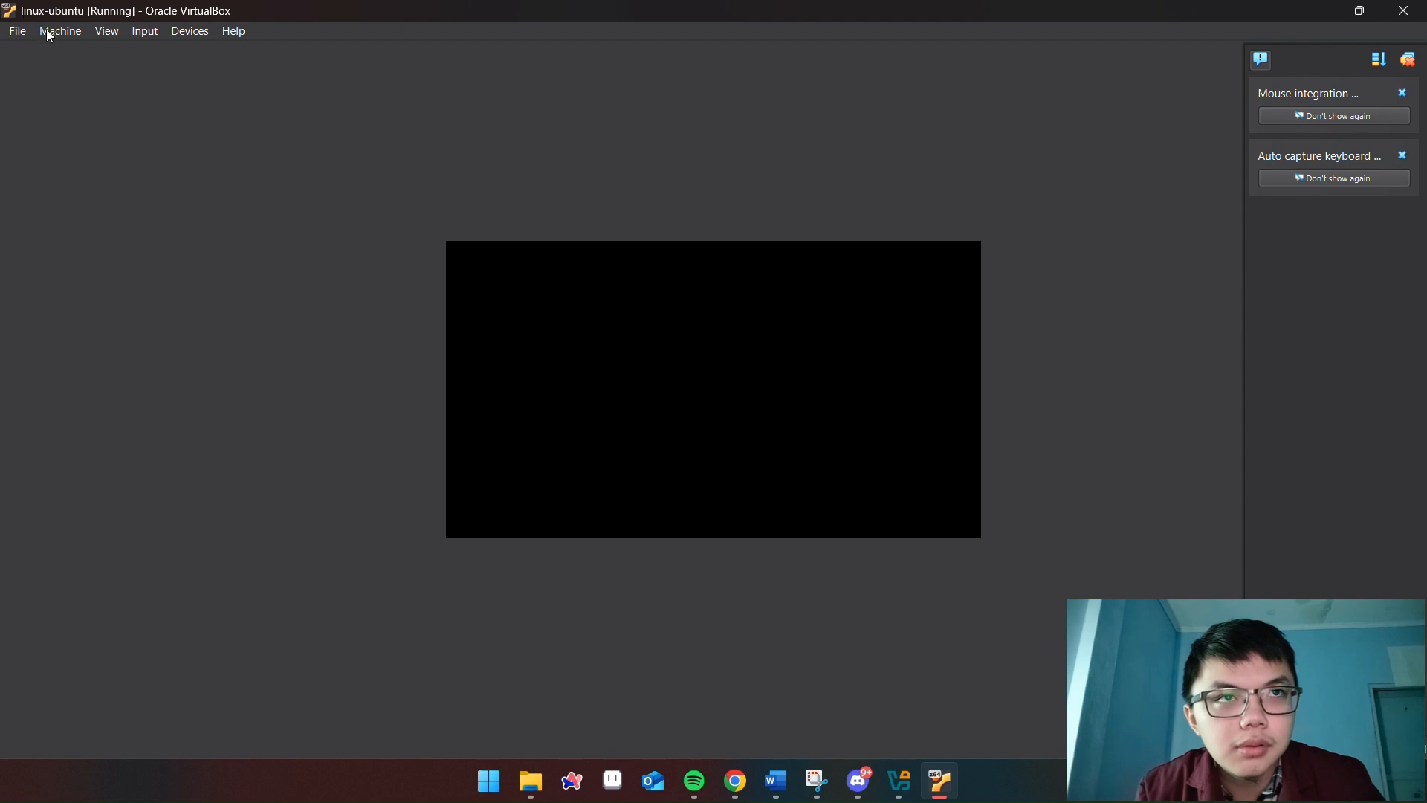
{"action": "left_click", "coordinate": [1361, 10]}
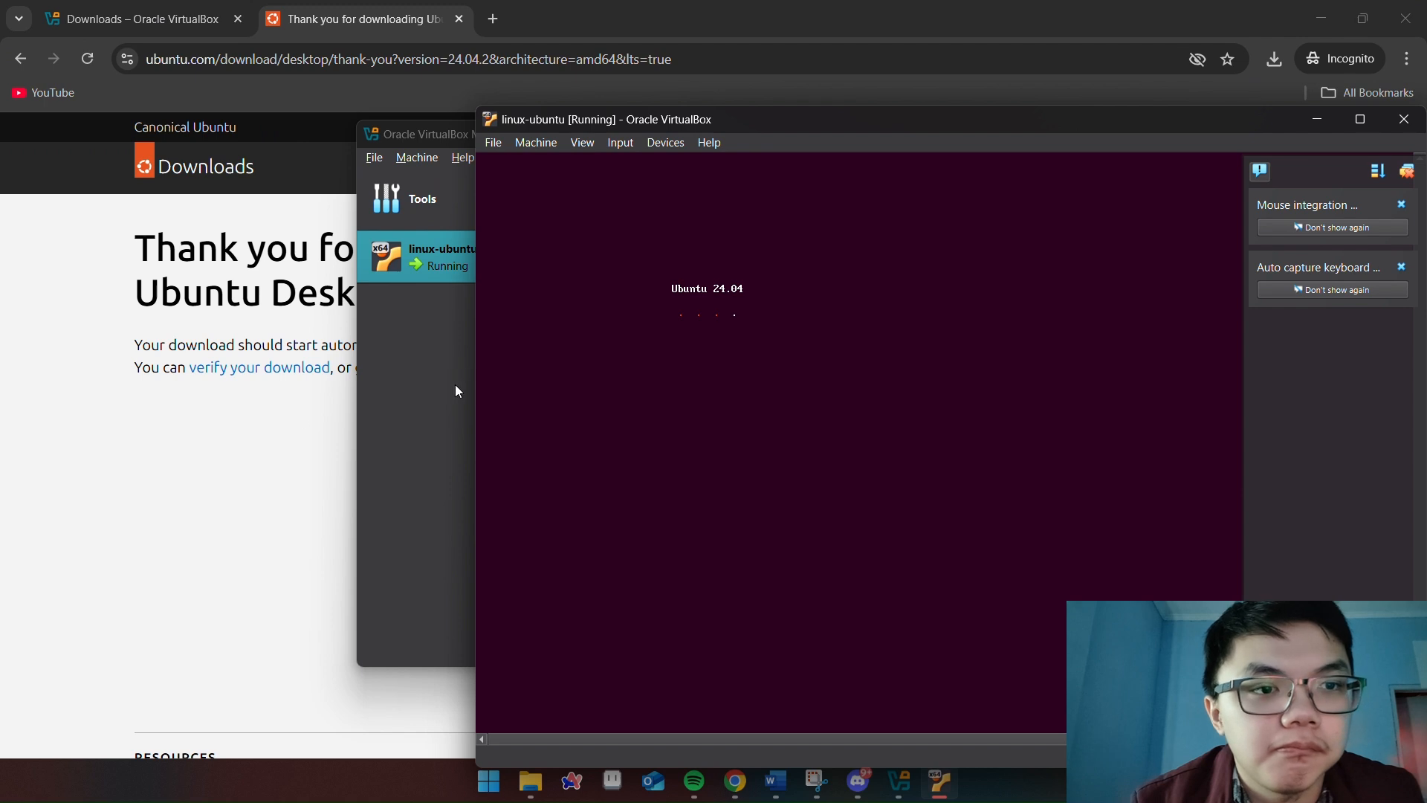
Move the VM window up and to the left into place
{"action": "mouse_move", "coordinate": [1372, 226]}
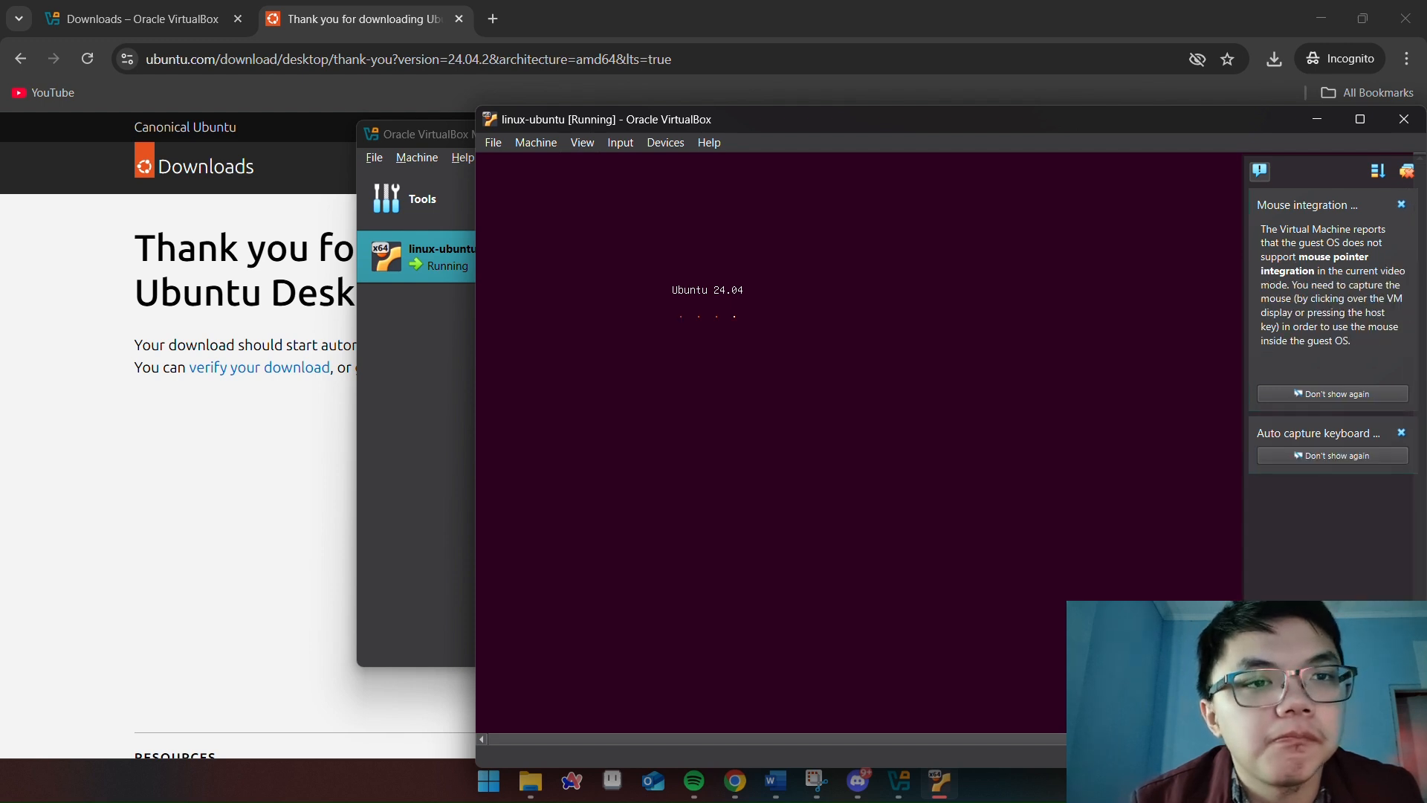
{"action": "left_click_drag", "start_coordinate": [920, 81], "coordinate": [699, 83]}
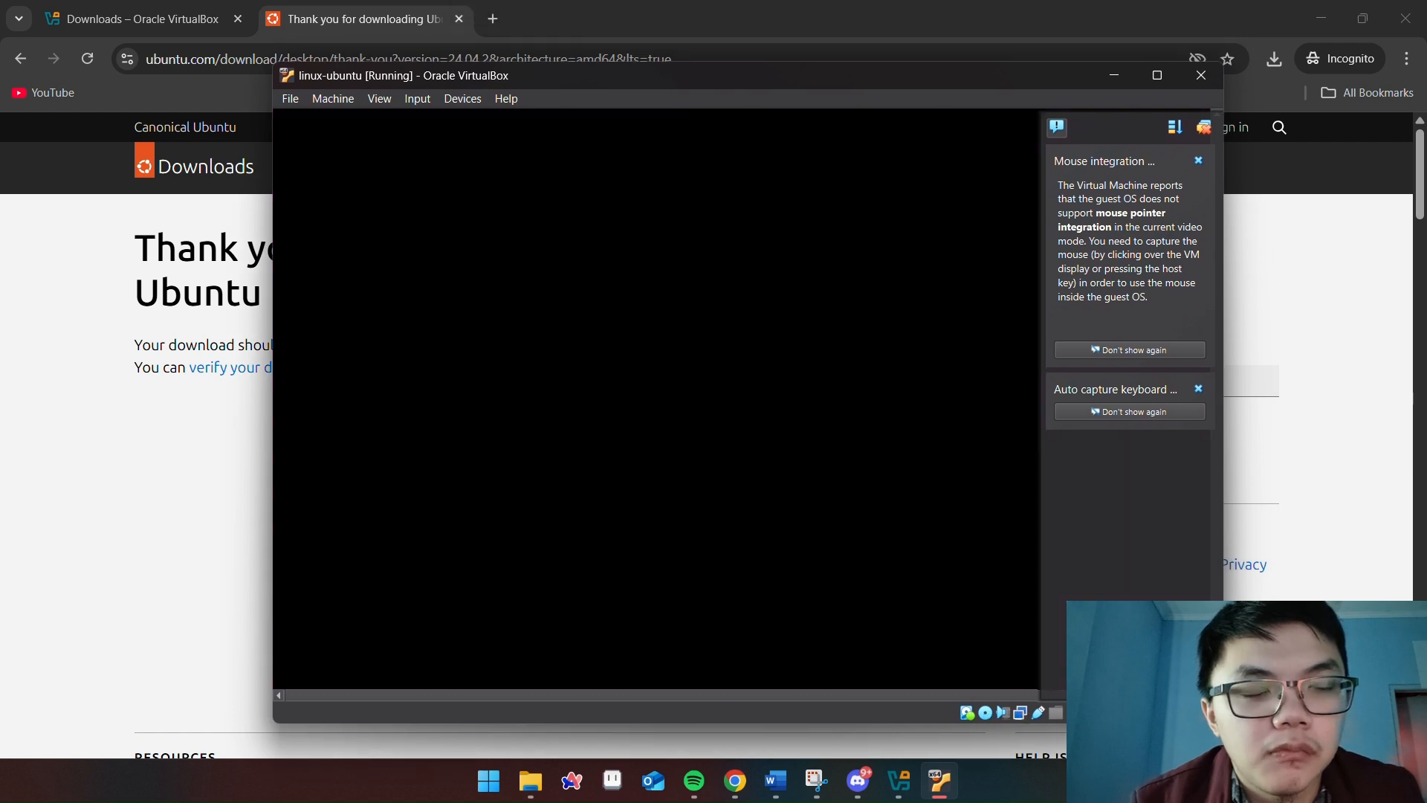
{"action": "left_click_drag", "start_coordinate": [628, 90], "coordinate": [619, 104]}
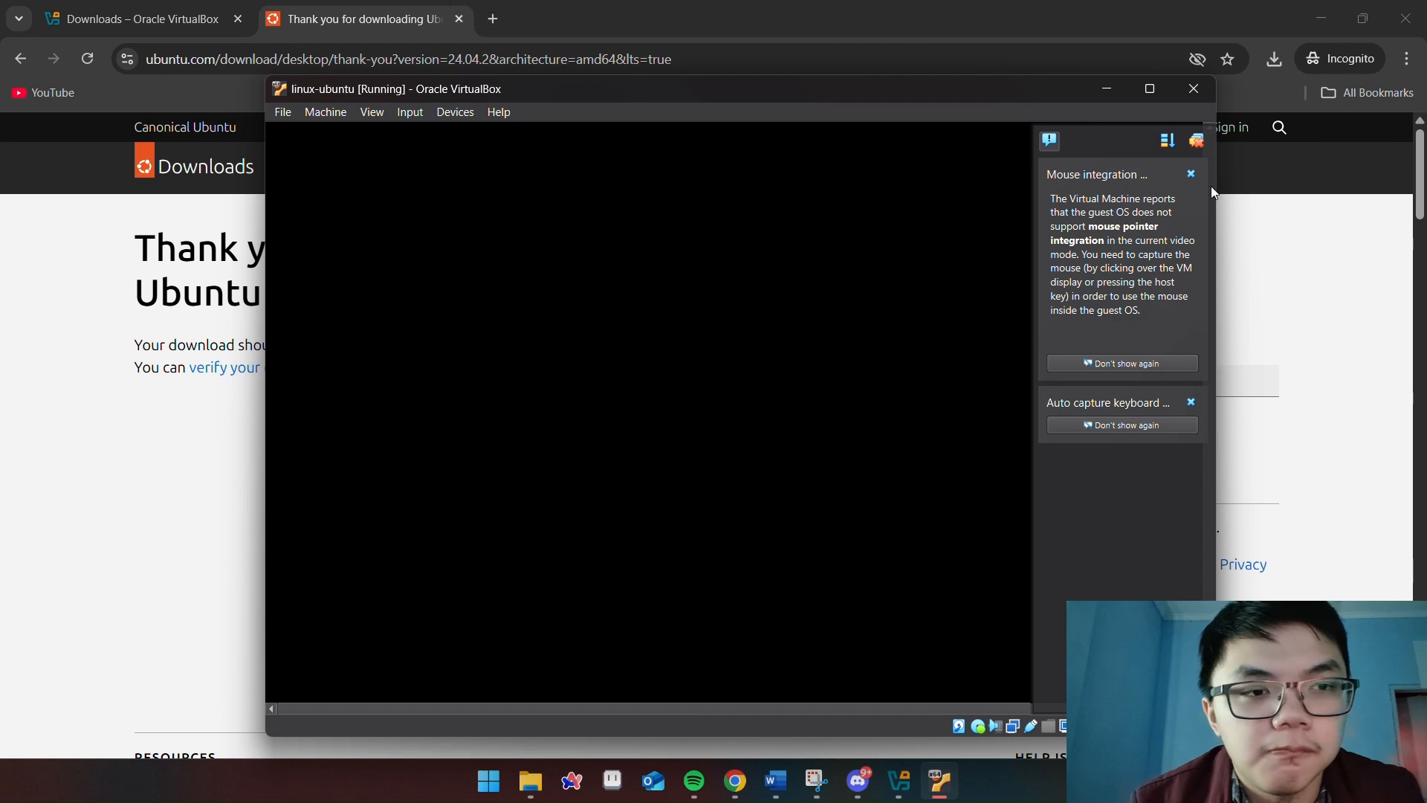
Dismiss the input capture messages and make the VM window slightly wider
{"action": "left_click", "coordinate": [962, 291]}
{"action": "left_click", "coordinate": [960, 256]}
{"action": "left_click", "coordinate": [950, 289]}
{"action": "left_click", "coordinate": [959, 257]}
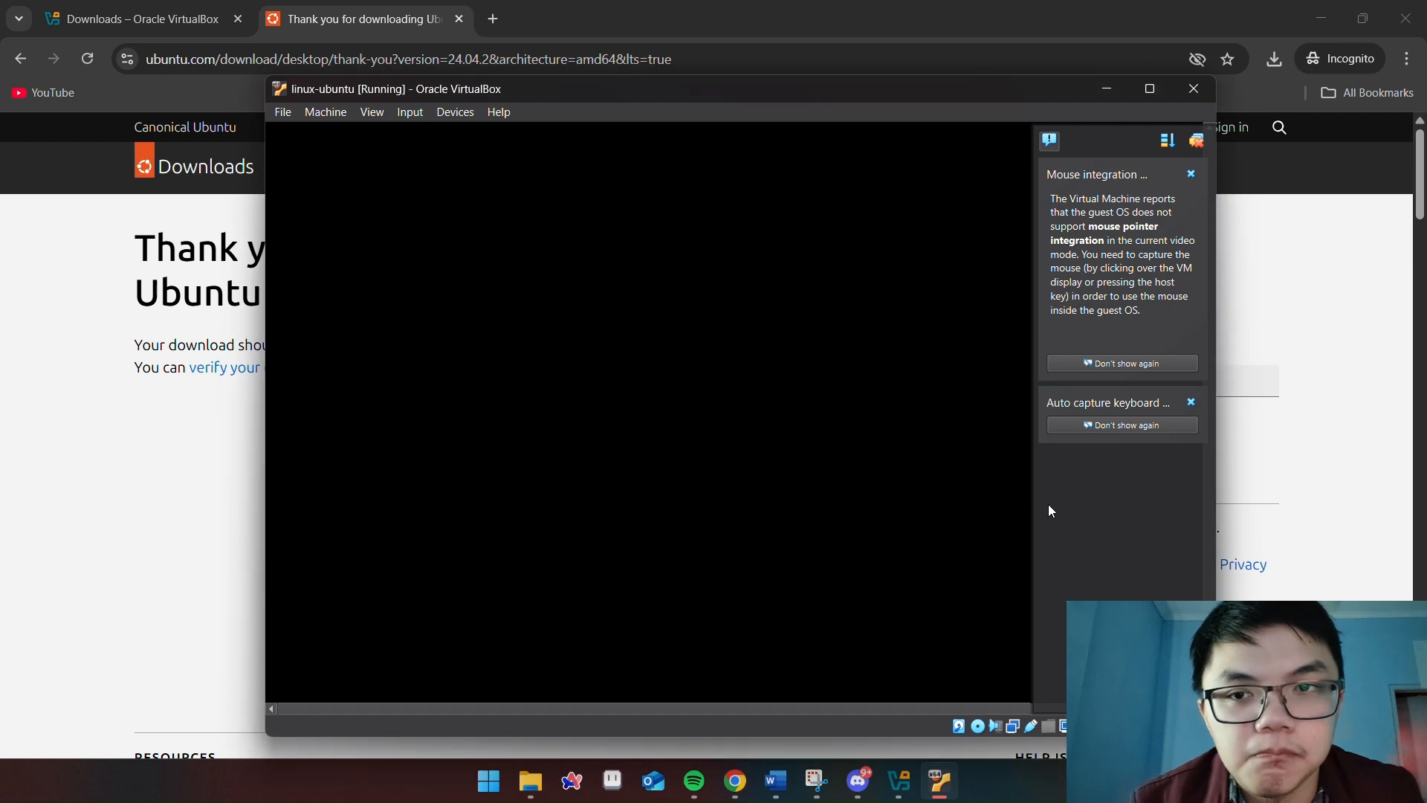
{"action": "left_click", "coordinate": [322, 114]}
{"action": "left_click", "coordinate": [617, 186]}
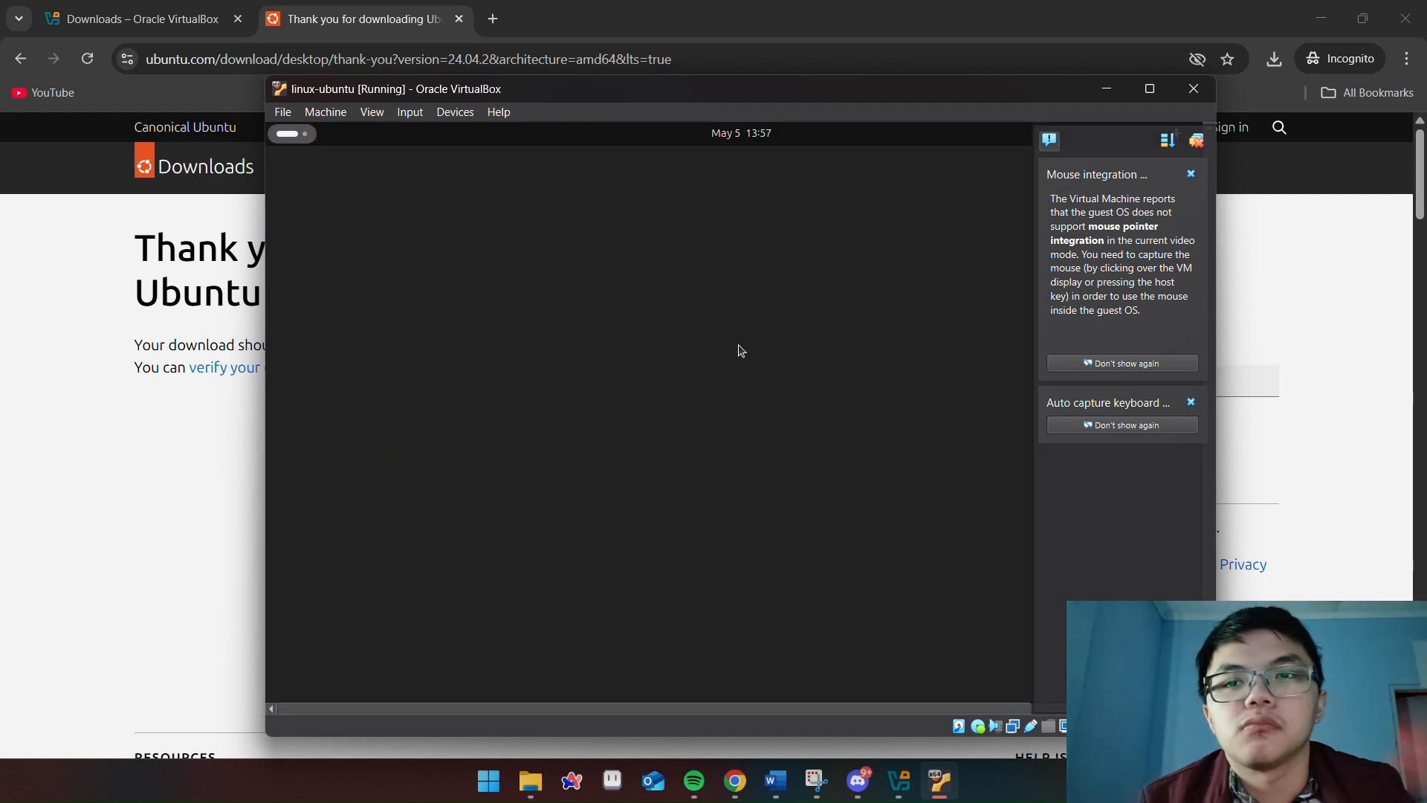
{"action": "mouse_move", "coordinate": [1217, 214]}
{"action": "left_mouse_down"}
{"action": "mouse_move", "coordinate": [1308, 216]}
{"action": "mouse_move", "coordinate": [1199, 215]}
{"action": "mouse_move", "coordinate": [1236, 216]}
{"action": "left_mouse_up"}
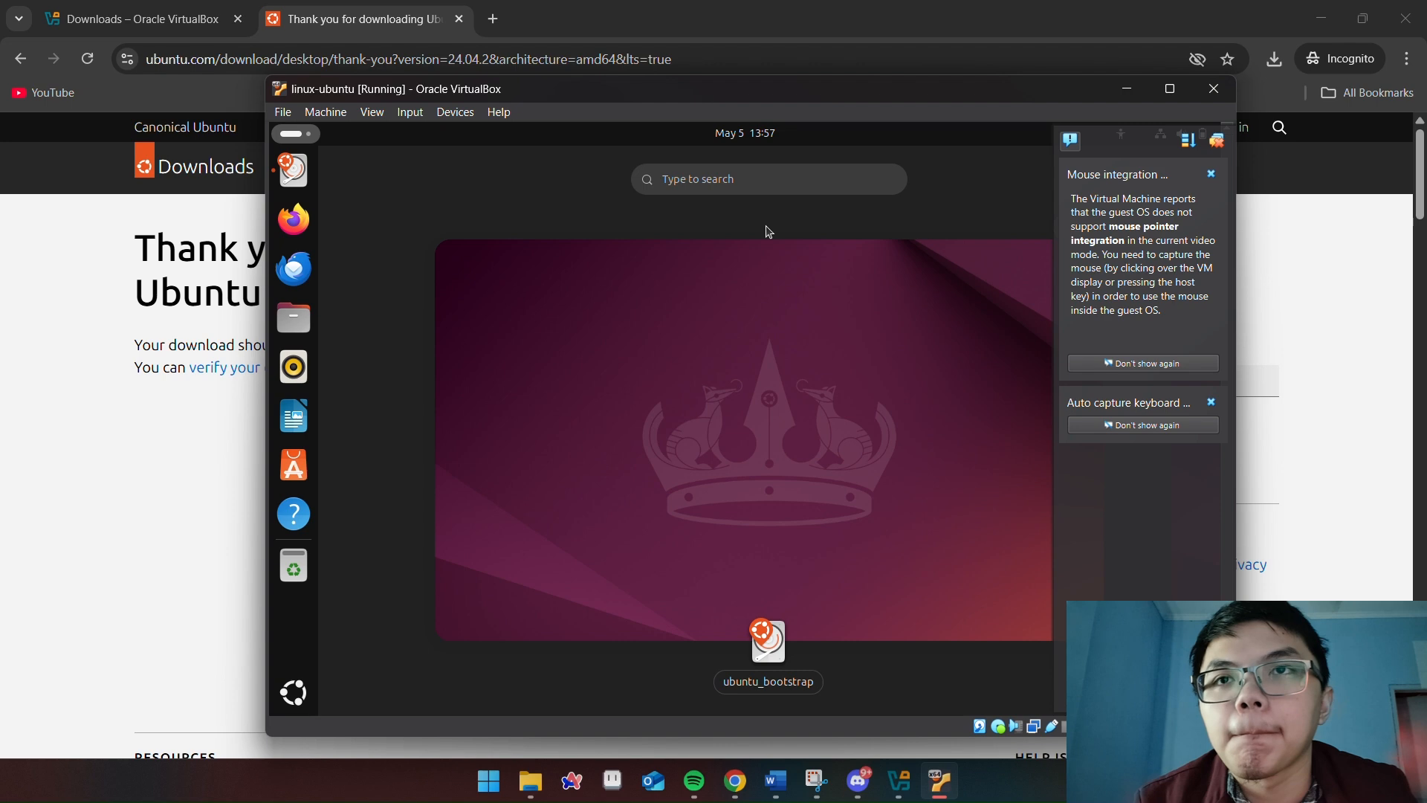
Open ubuntu_bootstrap from Activities and dismiss the mouse integration and keyboard capture notifications
{"action": "left_click", "coordinate": [762, 643]}
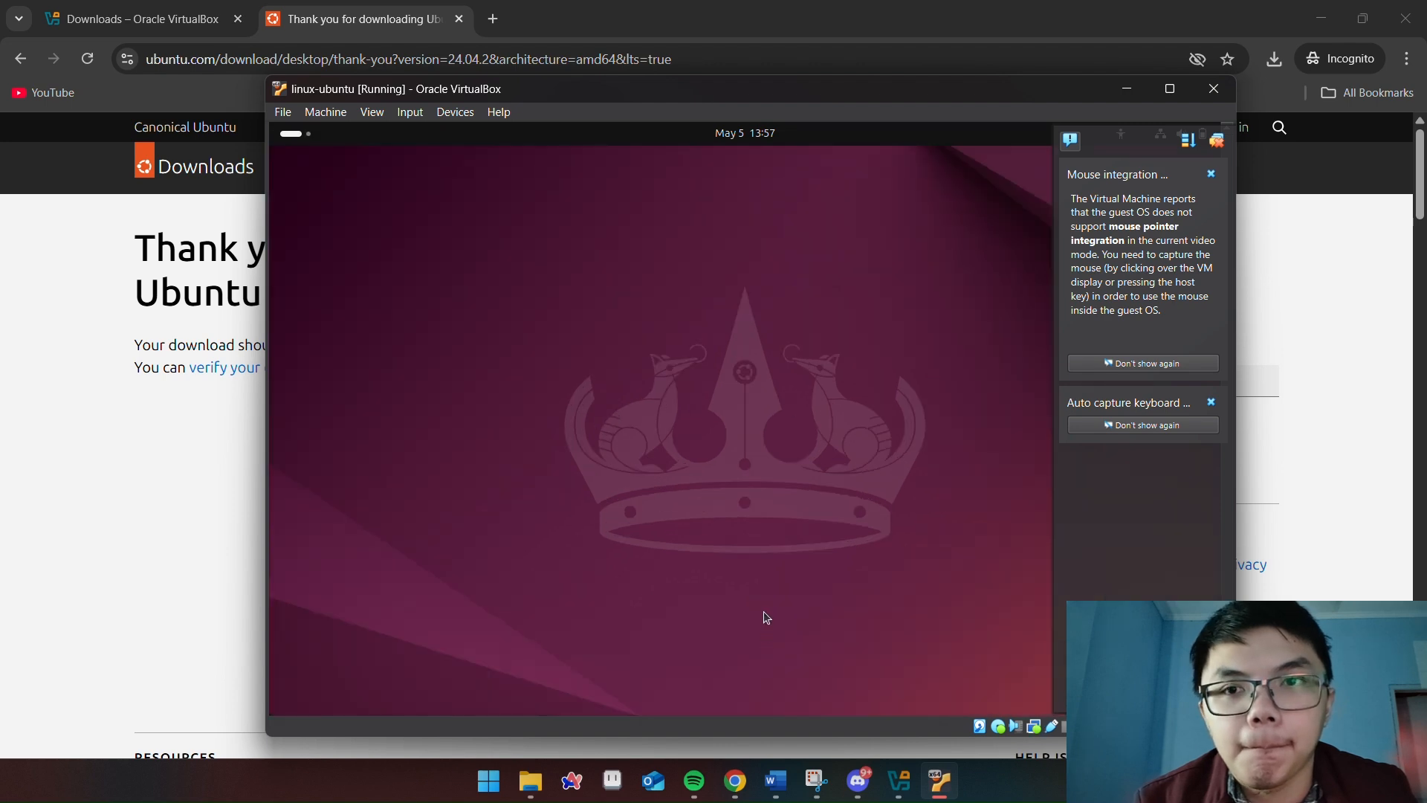
{"action": "left_click", "coordinate": [290, 141]}
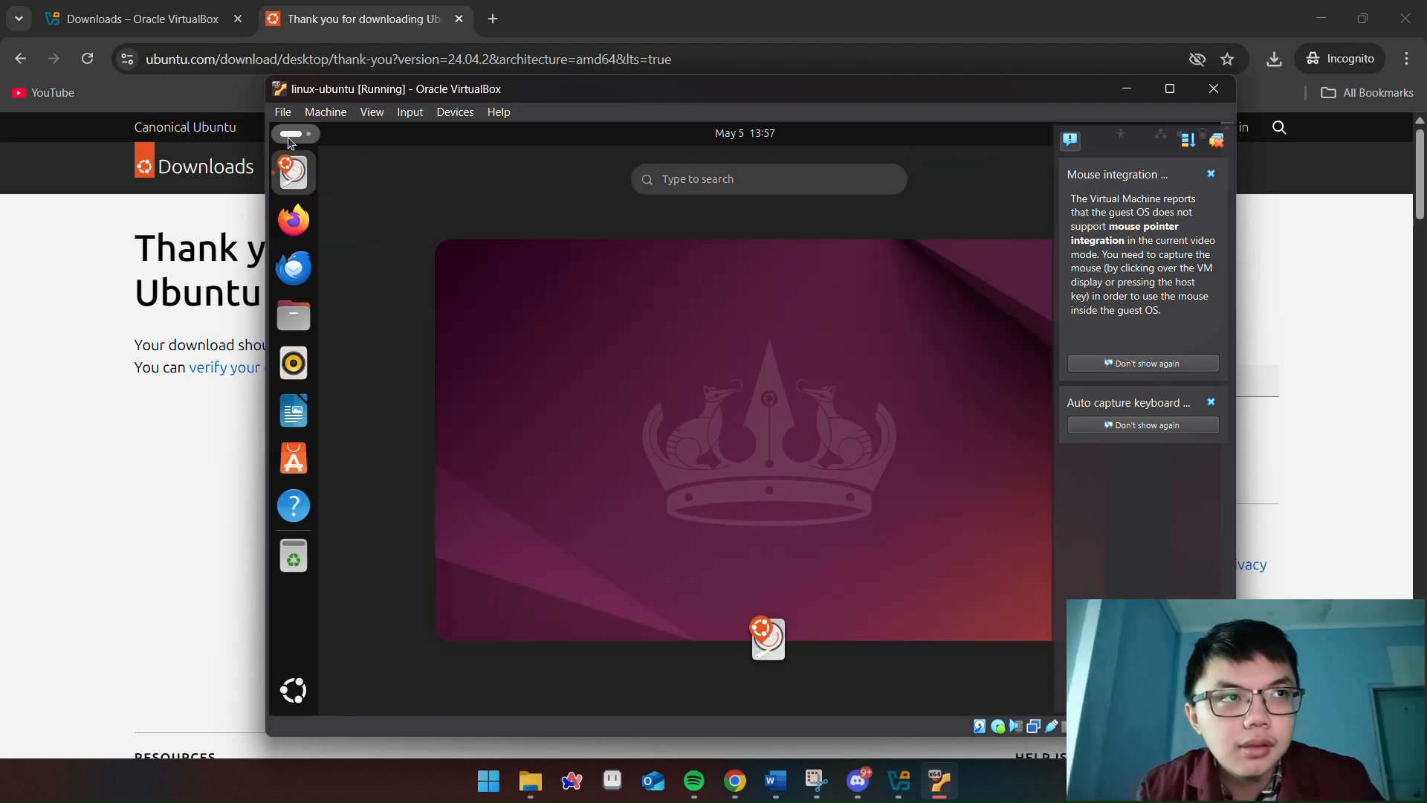
{"action": "left_click", "coordinate": [291, 141]}
{"action": "left_click", "coordinate": [291, 141]}
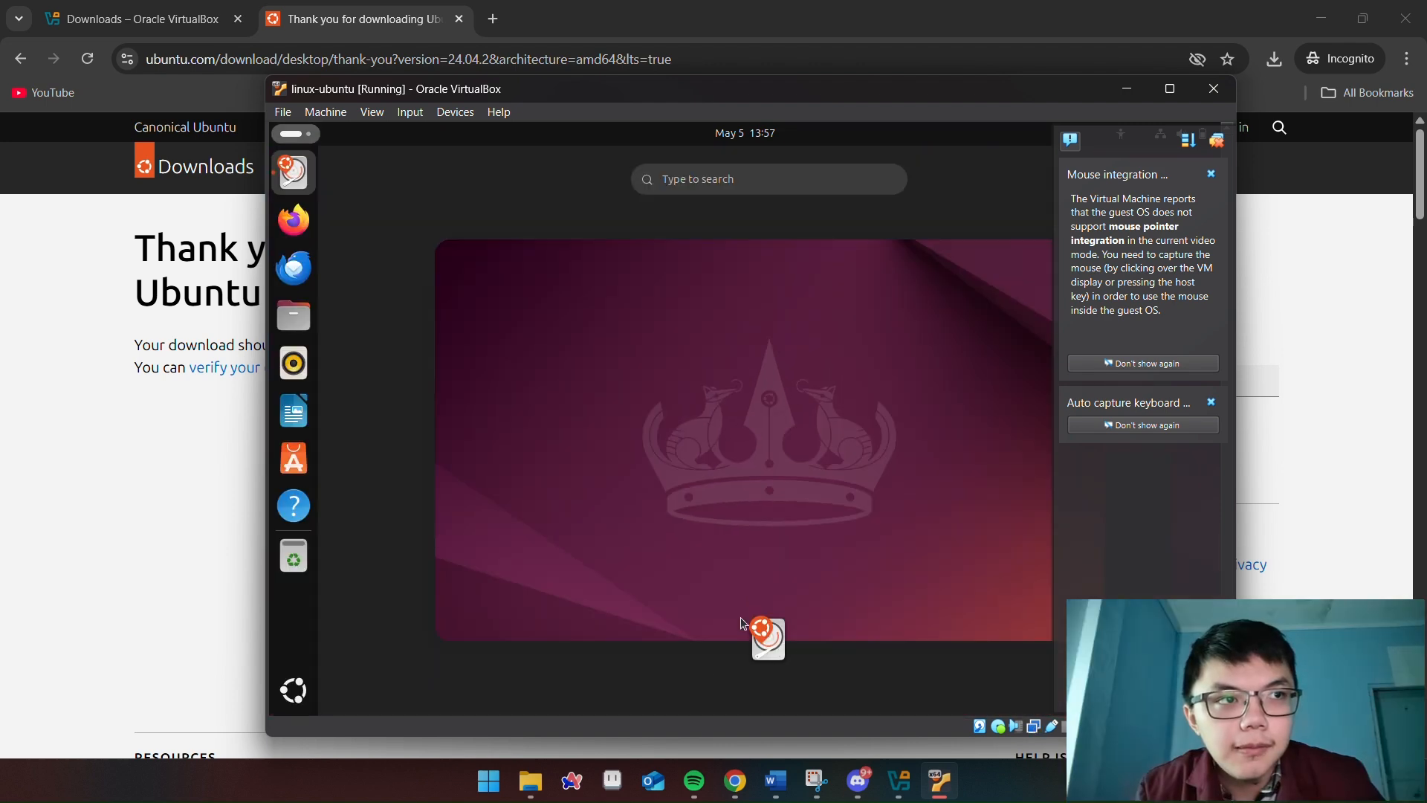
{"action": "left_click", "coordinate": [778, 523]}
{"action": "left_click", "coordinate": [1211, 174]}
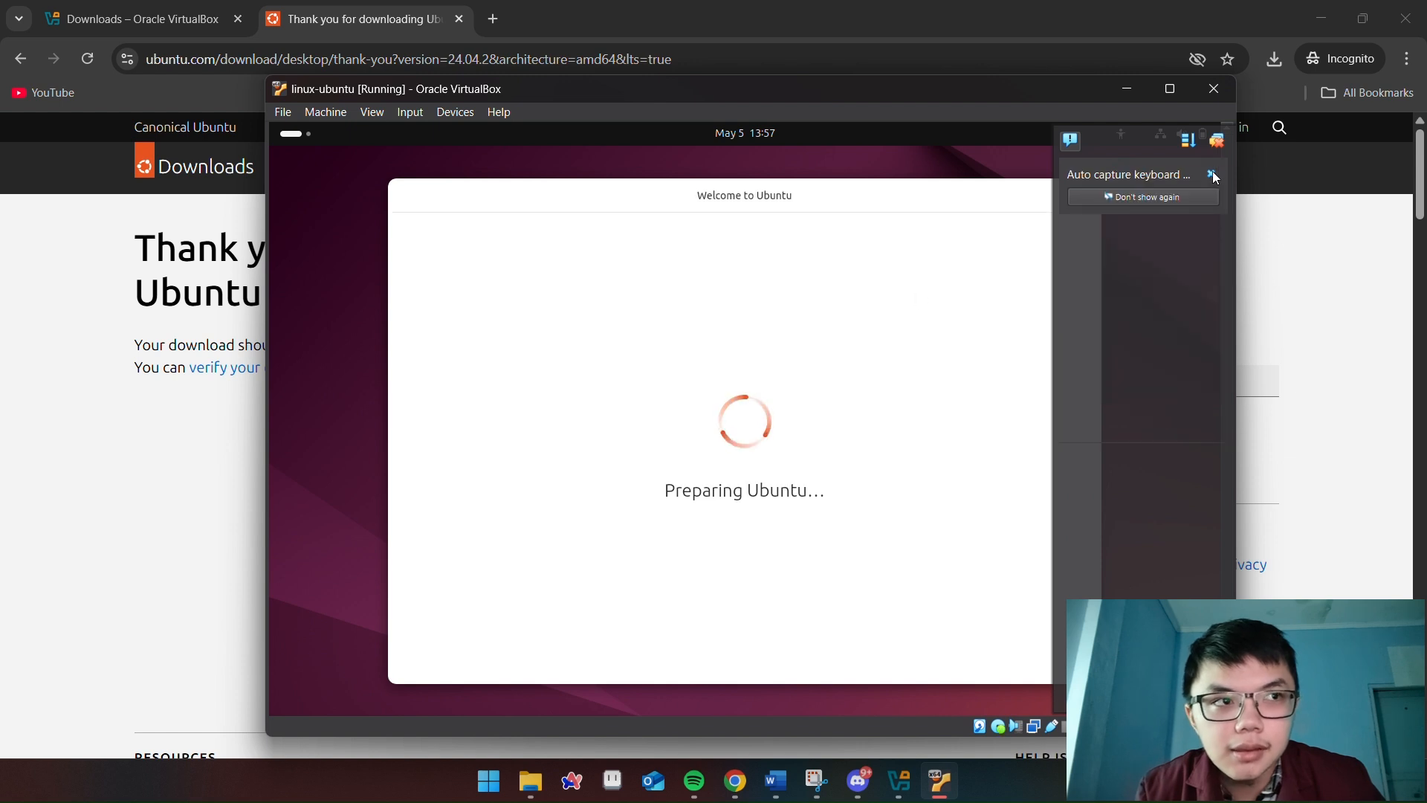
{"action": "left_click", "coordinate": [1211, 176]}
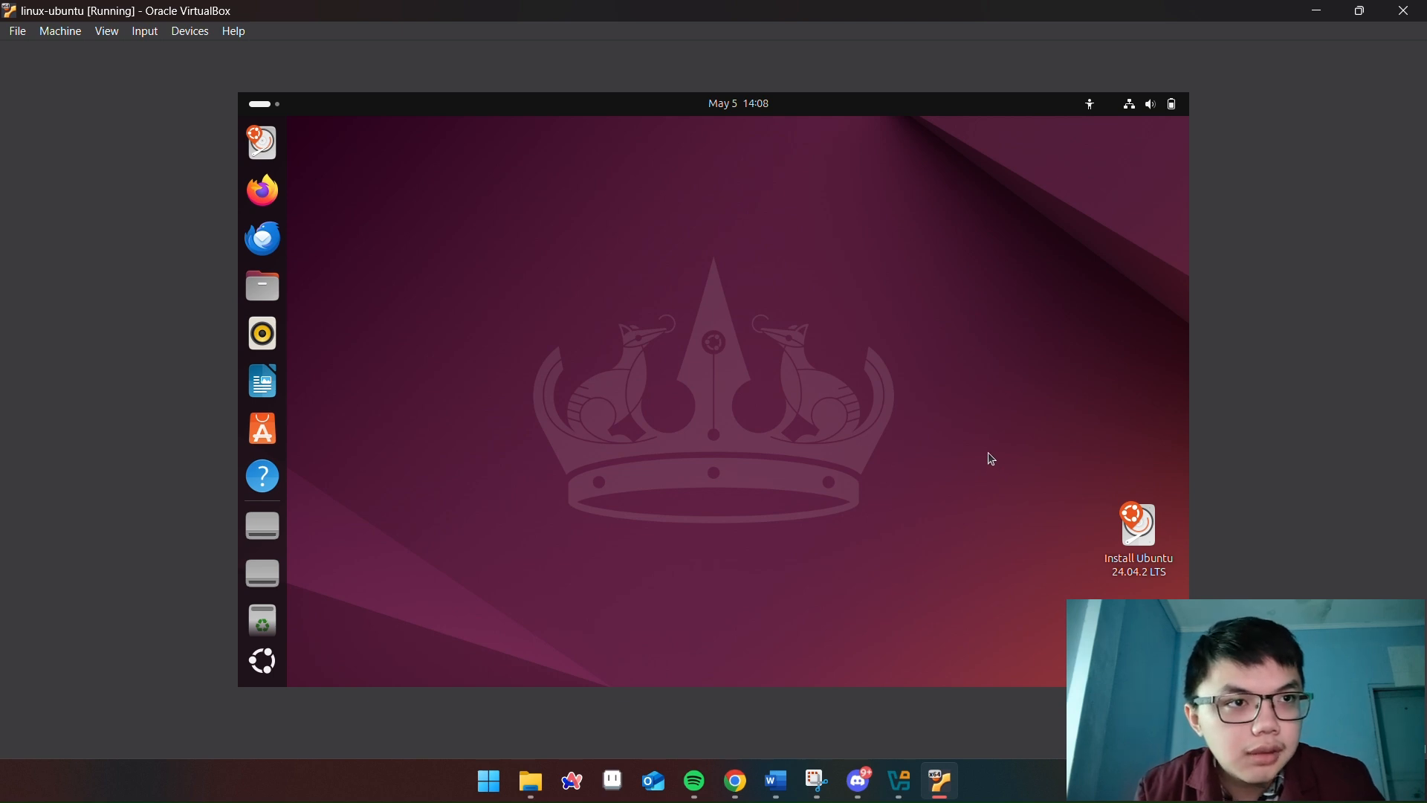
Launch Install Ubuntu 24.04.2 LTS, then log in as the user with the account password
{"action": "double_click", "coordinate": [1133, 549]}
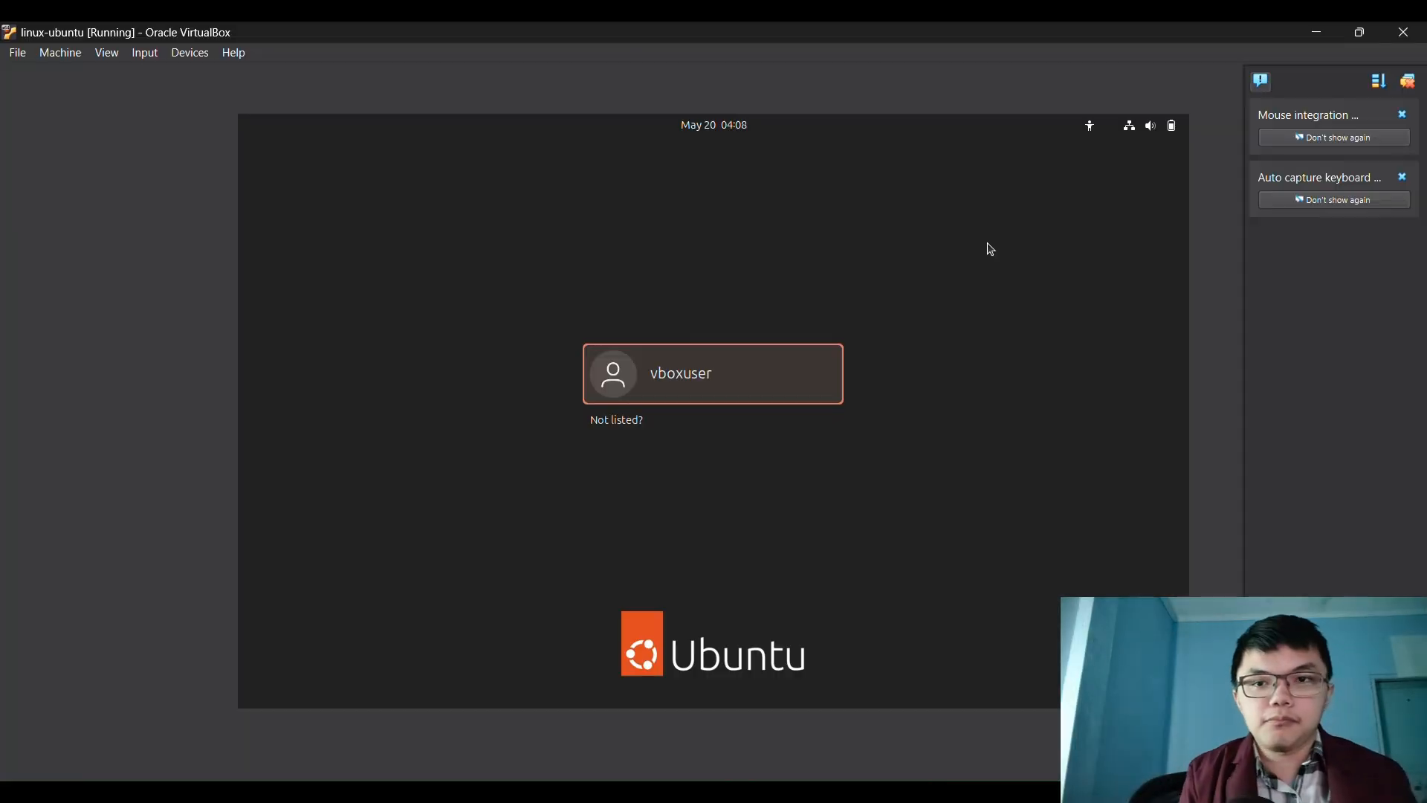
{"action": "left_click", "coordinate": [720, 367]}
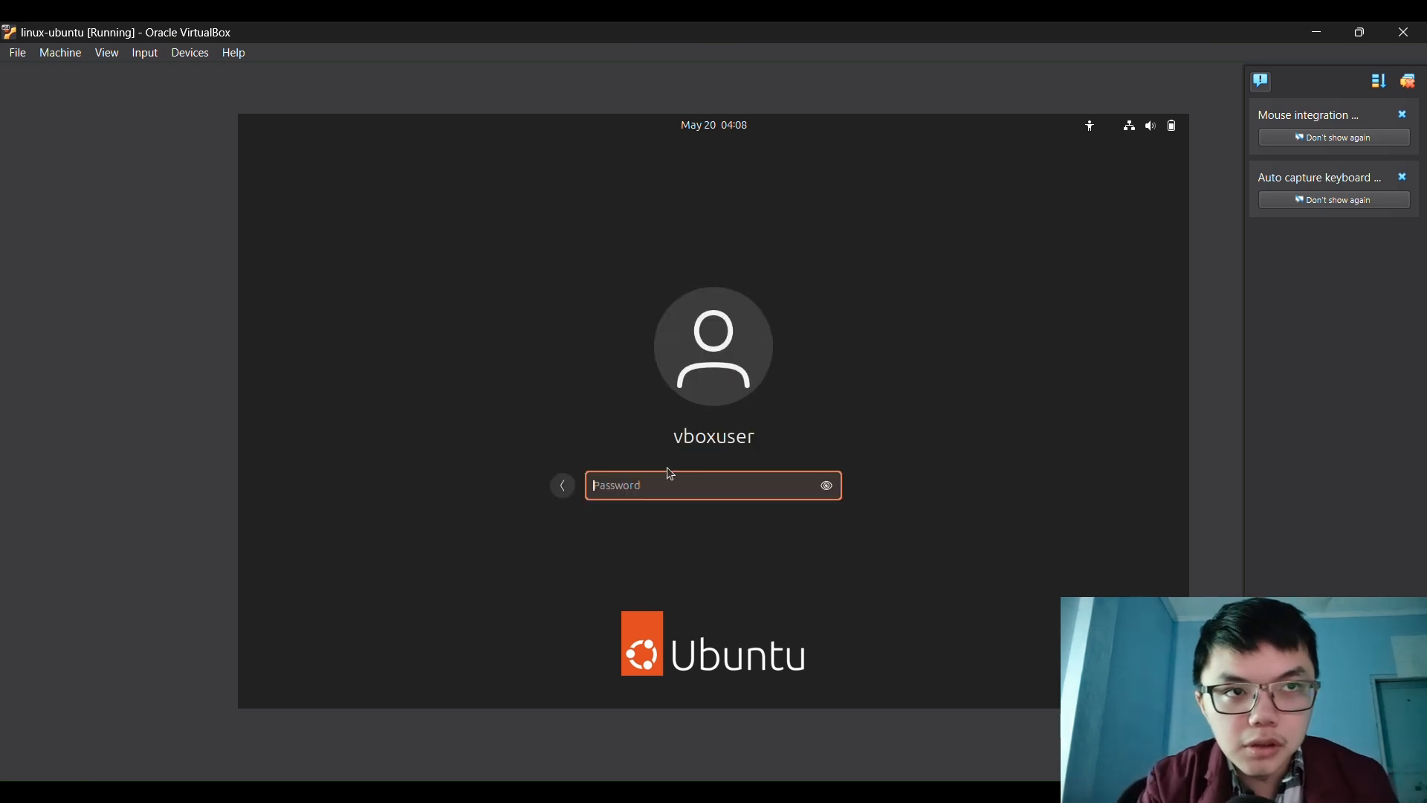
{"action": "type", "text": "change"}
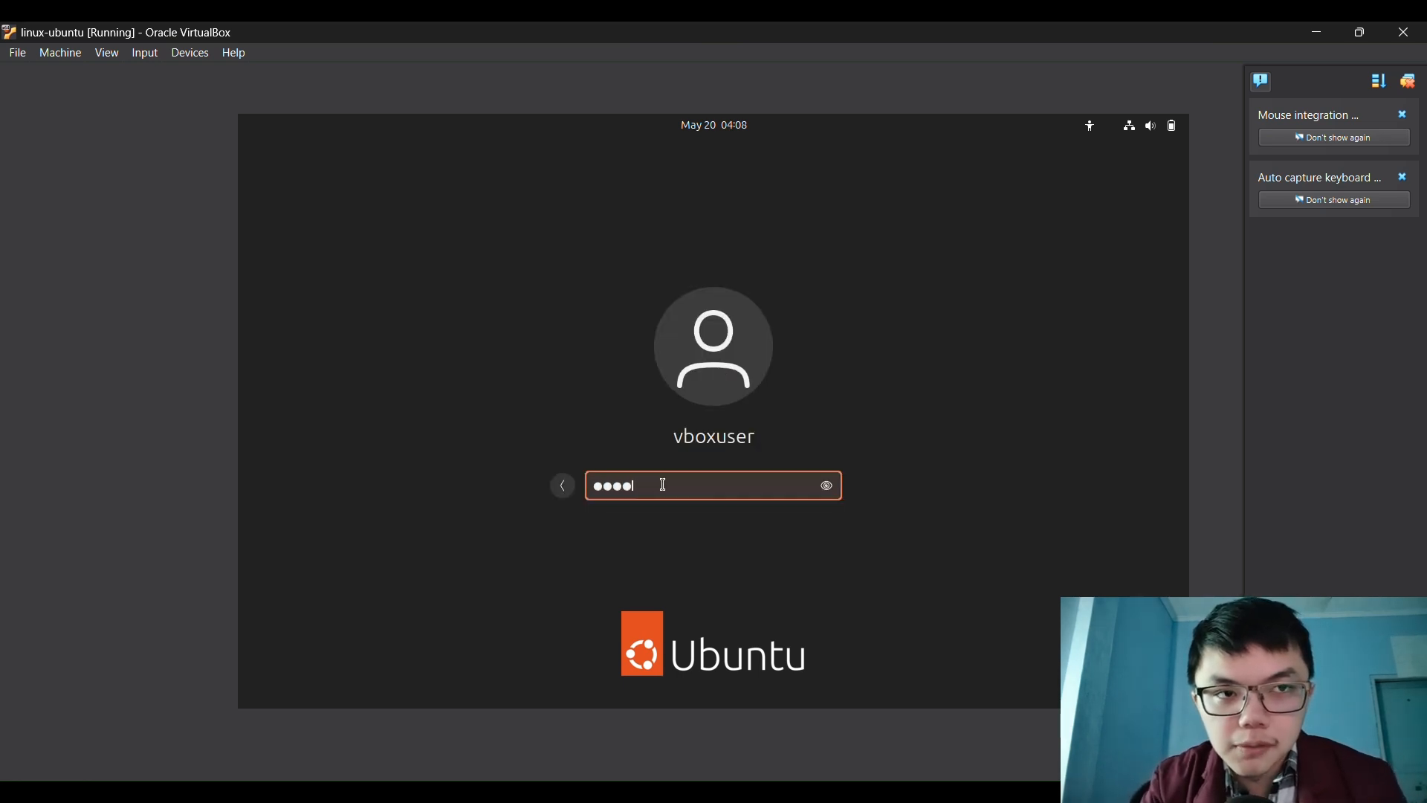
{"action": "key", "text": "Return"}
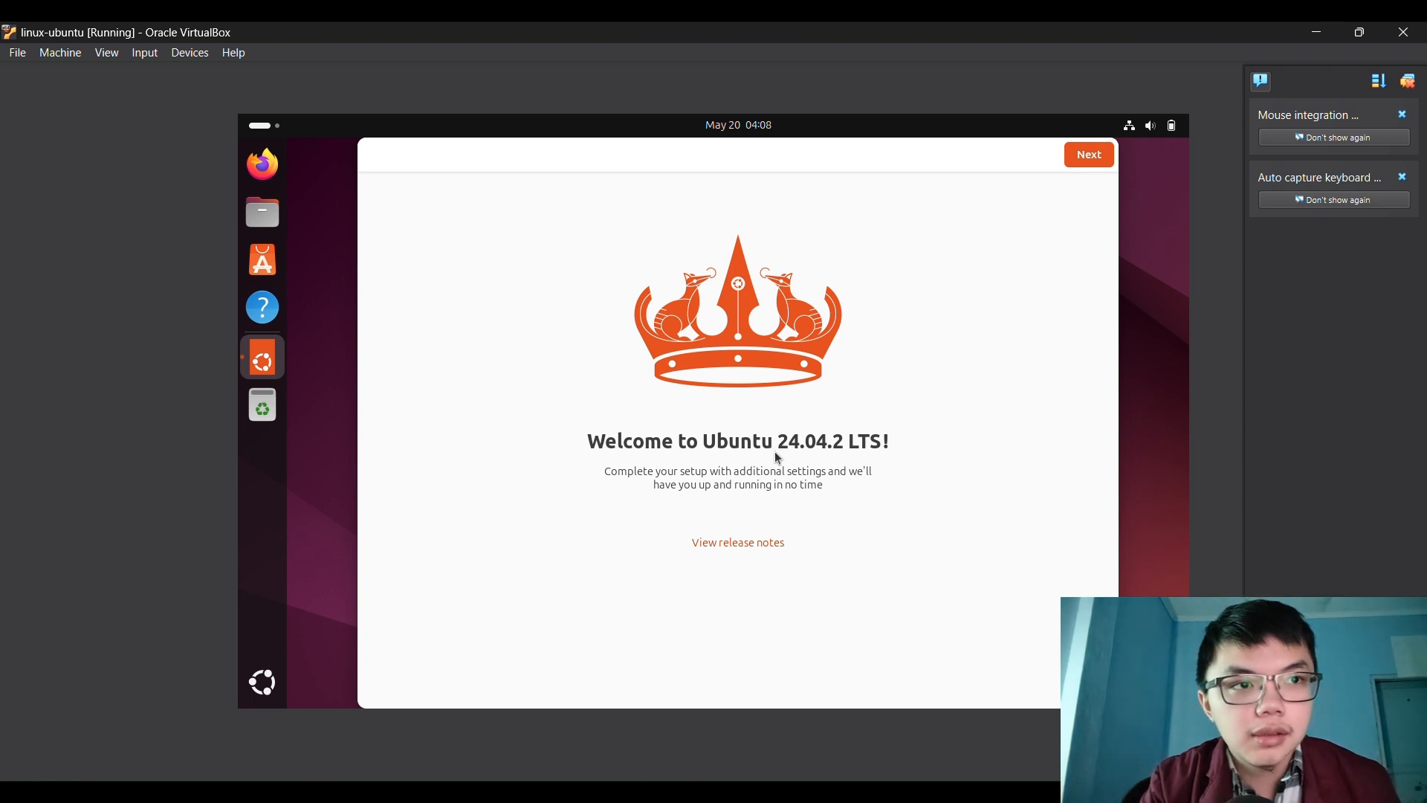
Finish the welcome setup, skipping Ubuntu Pro and declining system data sharing, then open Files
{"action": "left_click", "coordinate": [1091, 158]}
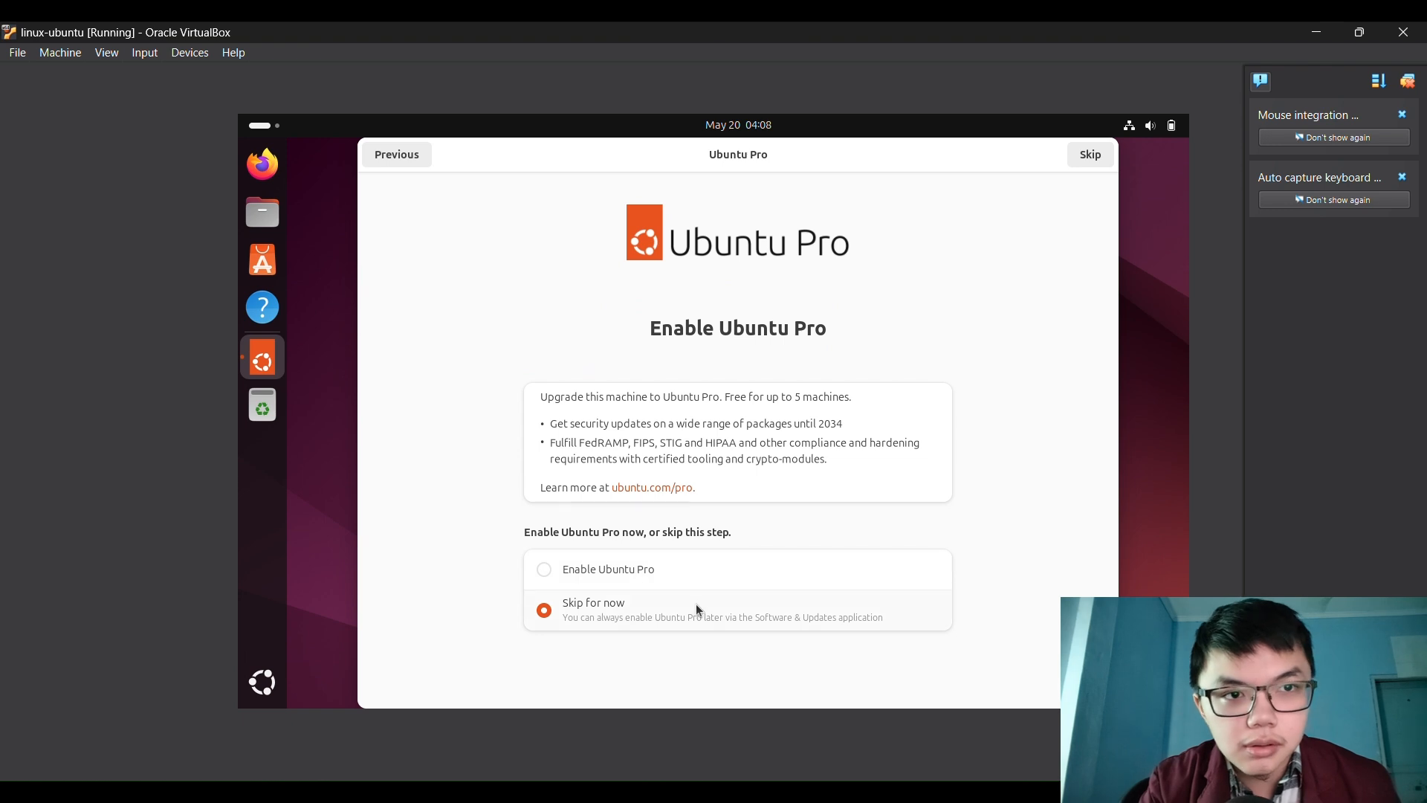
{"action": "left_click", "coordinate": [1089, 157]}
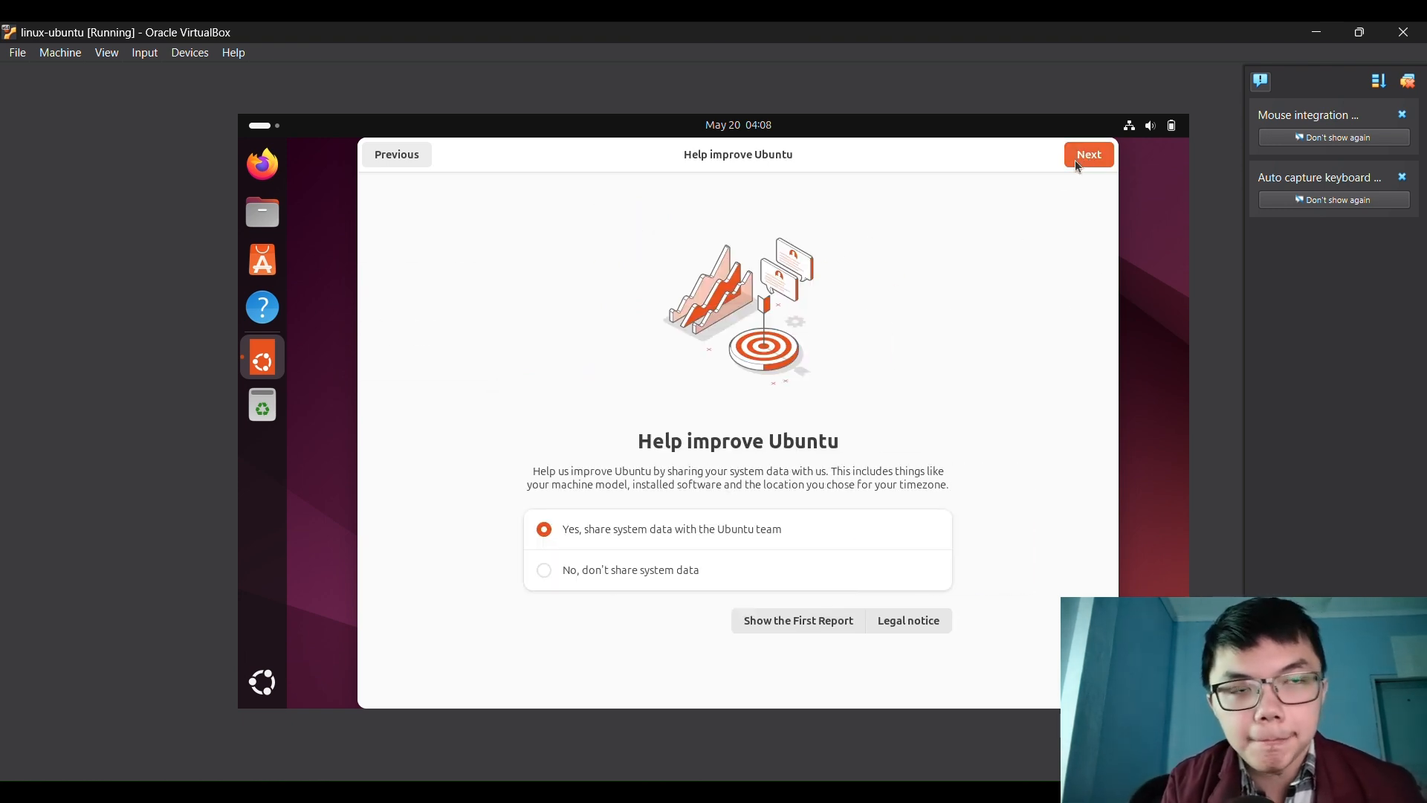
{"action": "left_click", "coordinate": [630, 580]}
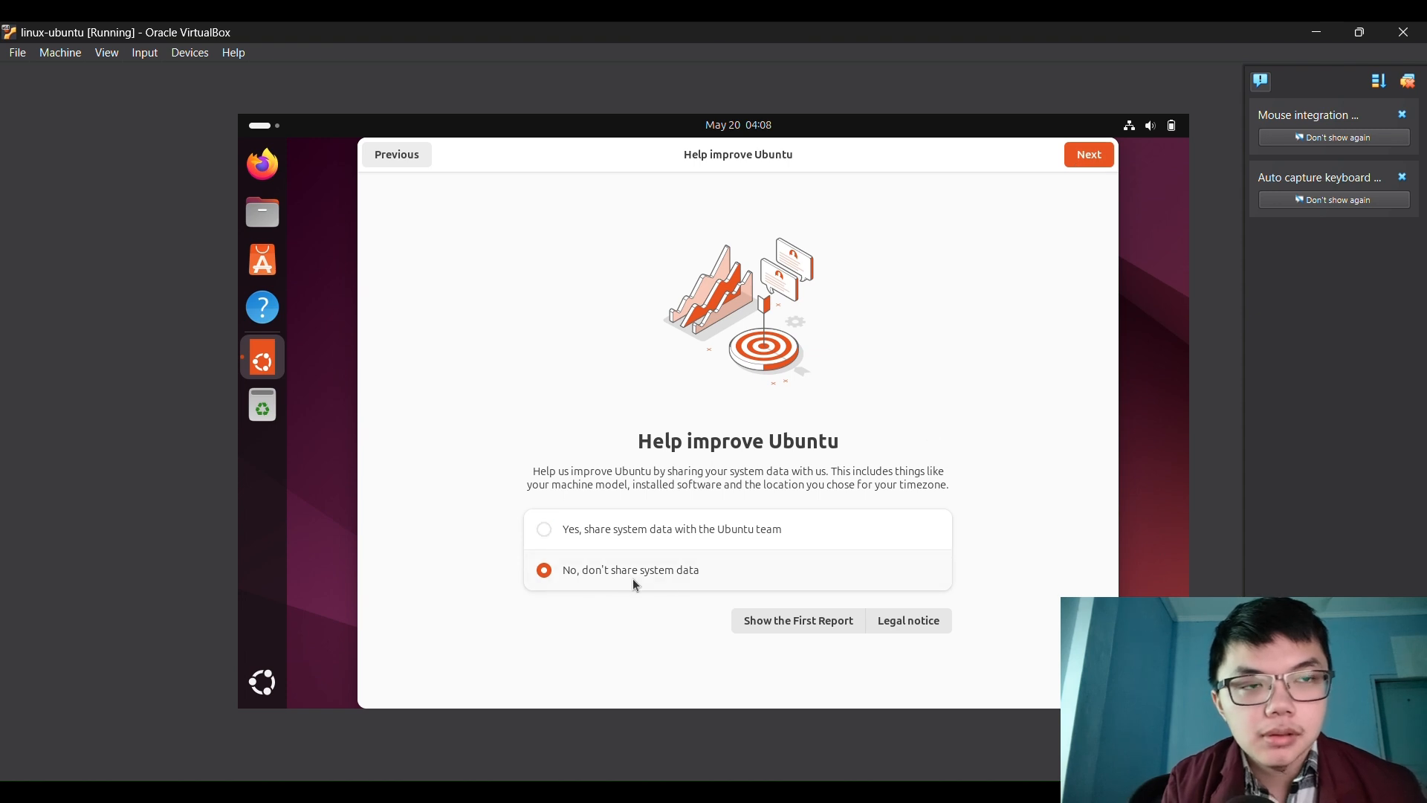
{"action": "left_click", "coordinate": [632, 543]}
{"action": "left_click", "coordinate": [632, 565]}
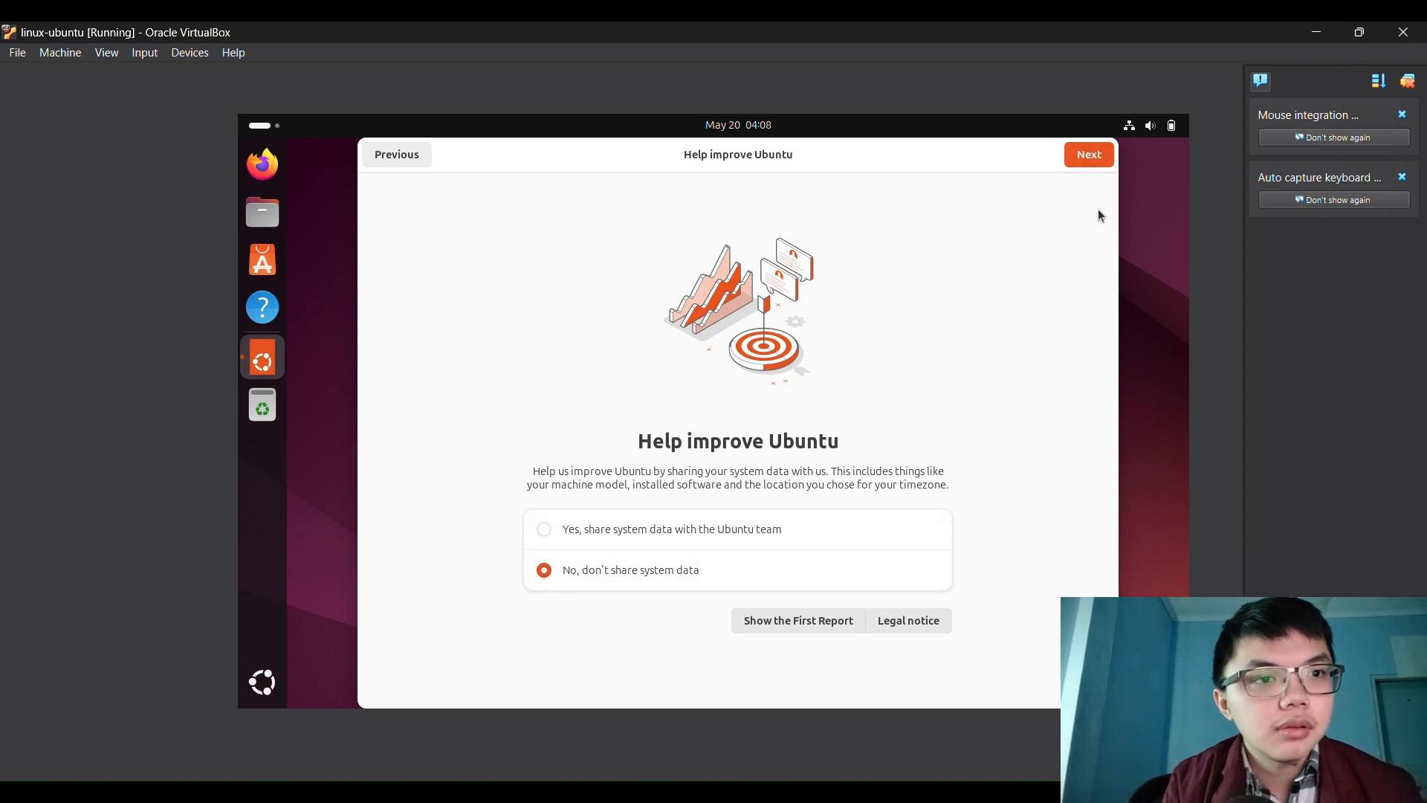
{"action": "left_click", "coordinate": [1086, 156]}
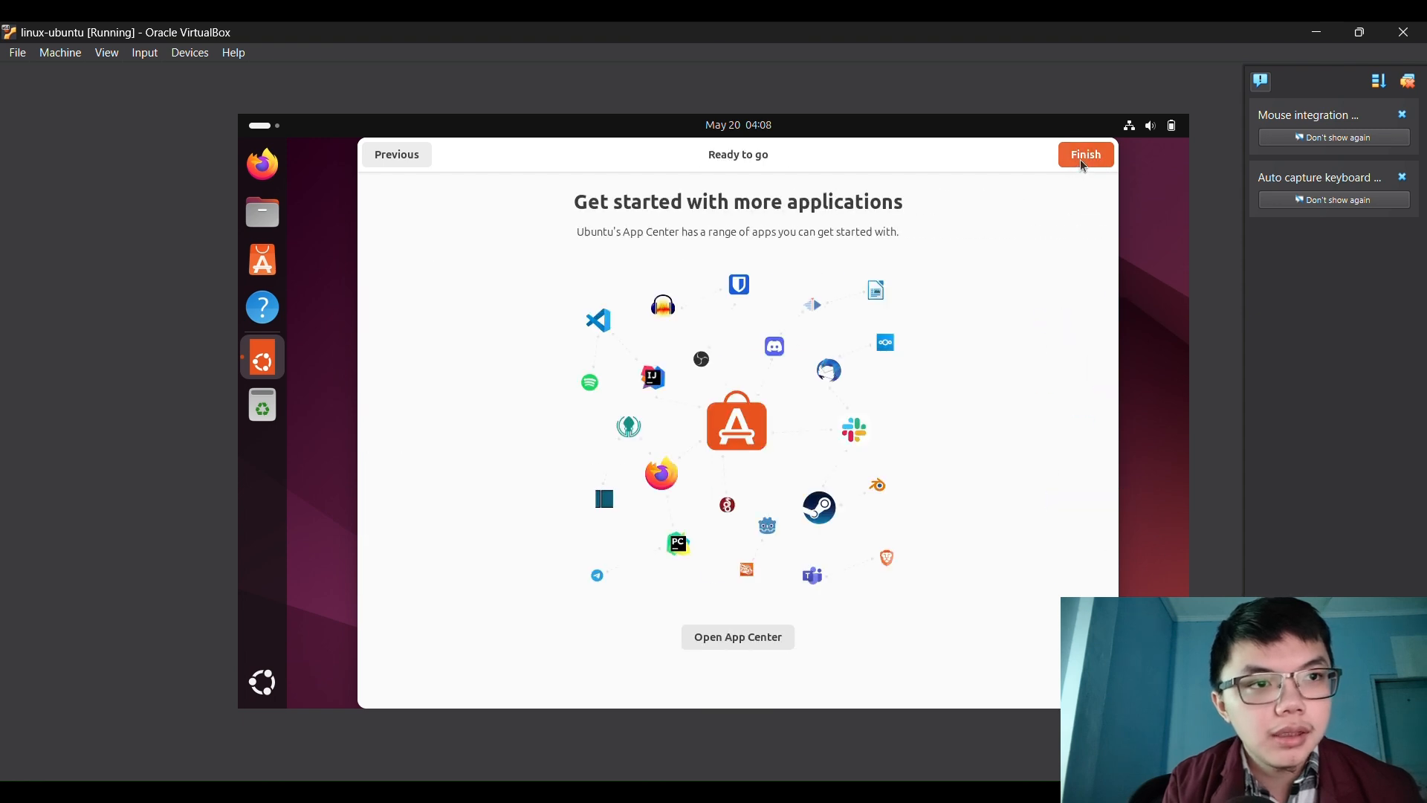
{"action": "left_click", "coordinate": [1084, 157]}
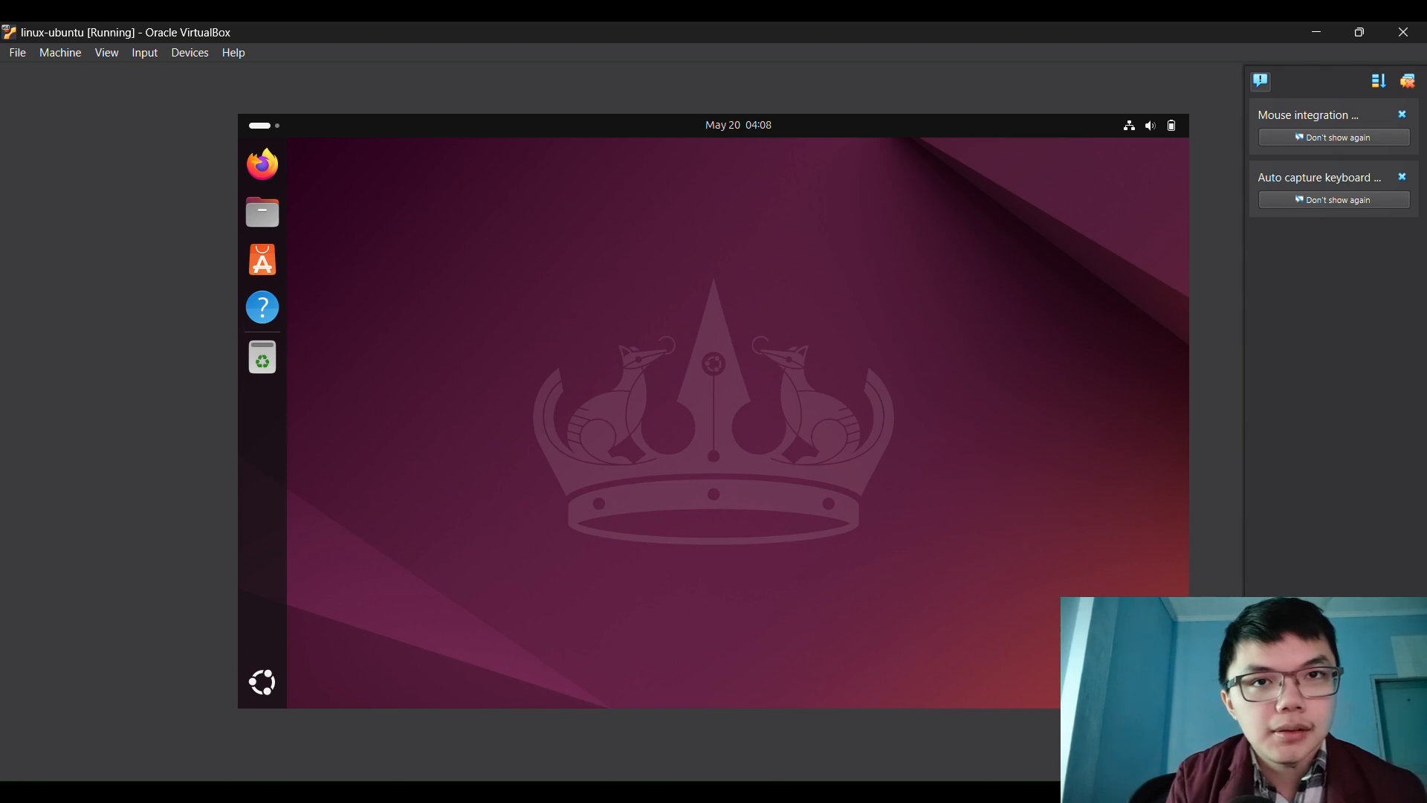
{"action": "left_click", "coordinate": [262, 211]}
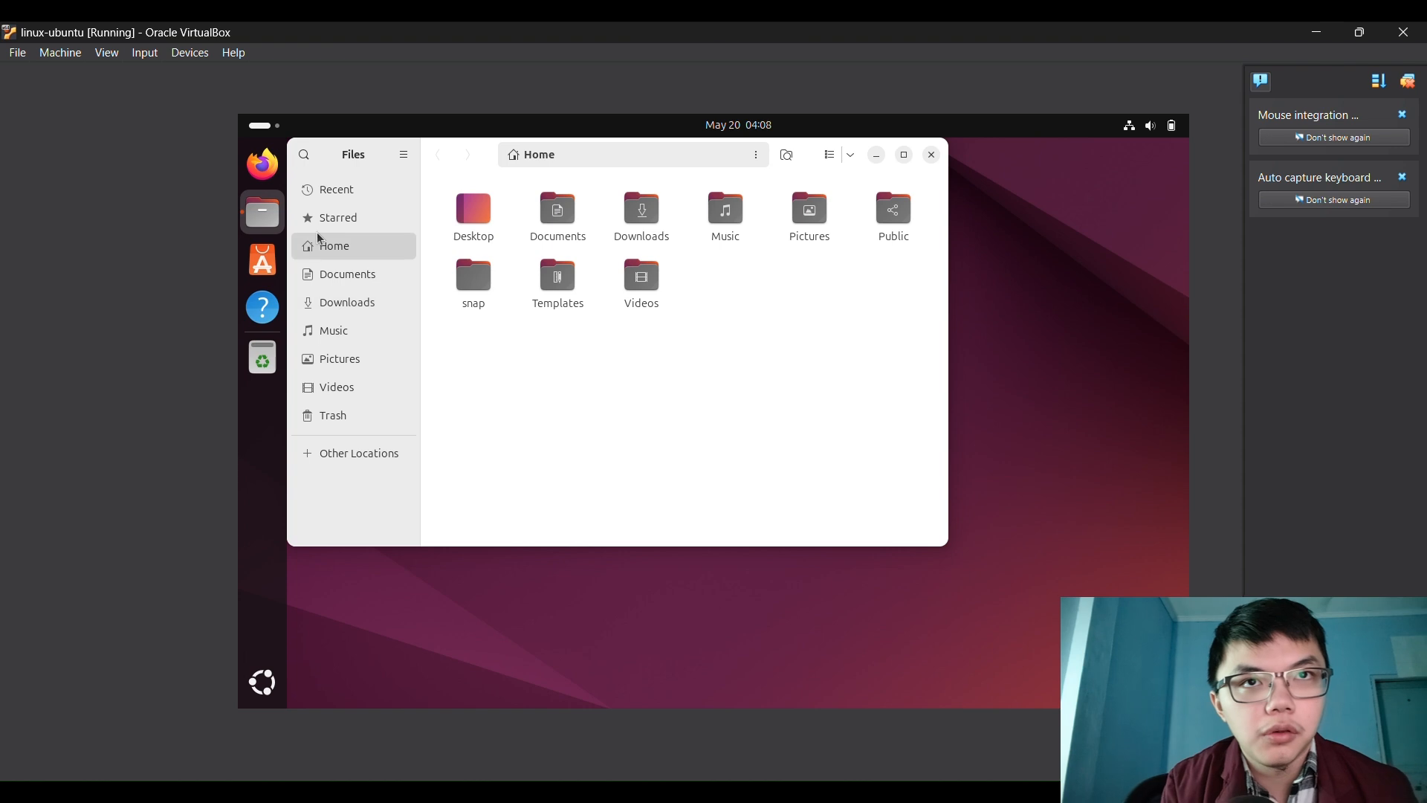
View Recent files in Files, check its main menu and path entry, then close it
{"action": "left_click", "coordinate": [321, 195]}
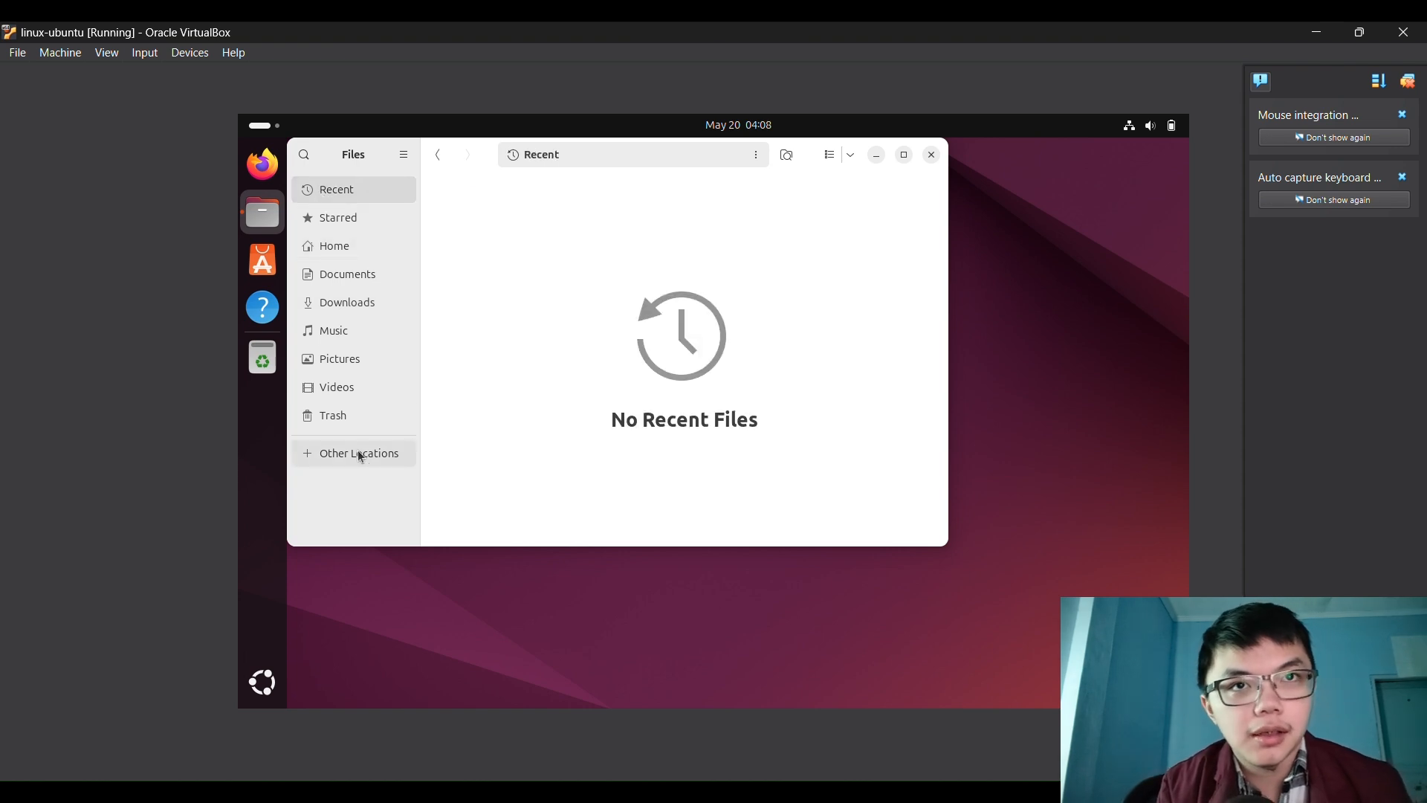
{"action": "left_click", "coordinate": [404, 155]}
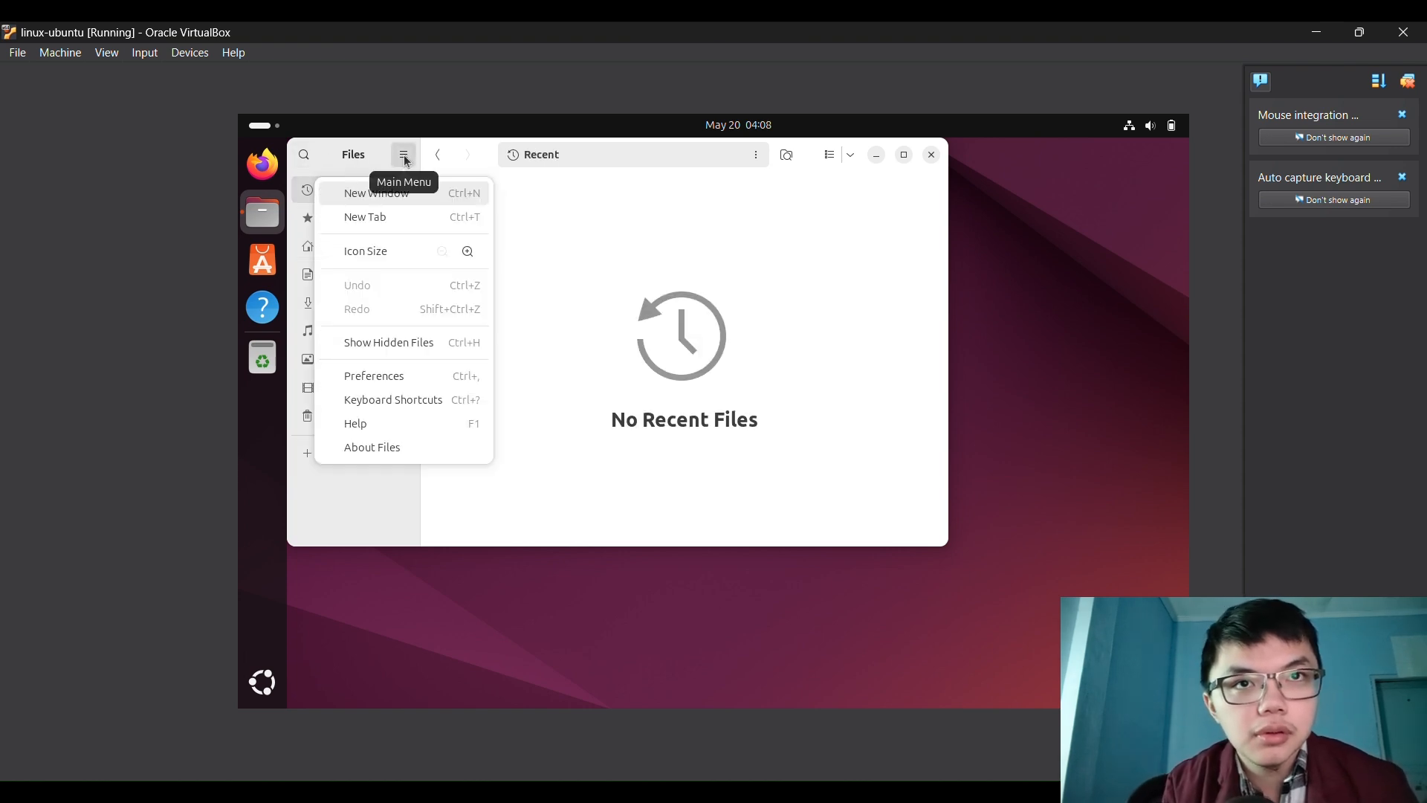
{"action": "left_click", "coordinate": [405, 158]}
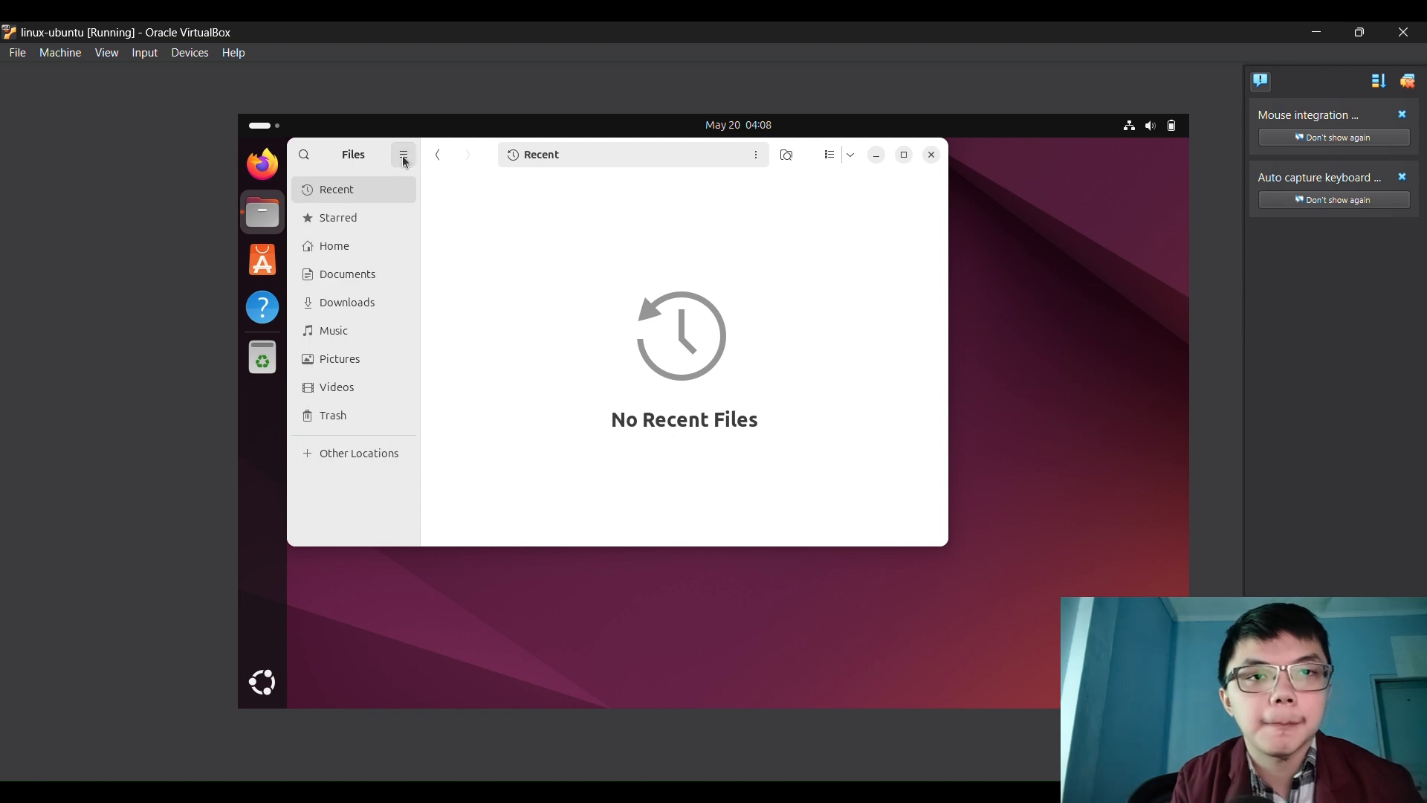
{"action": "left_click", "coordinate": [729, 162]}
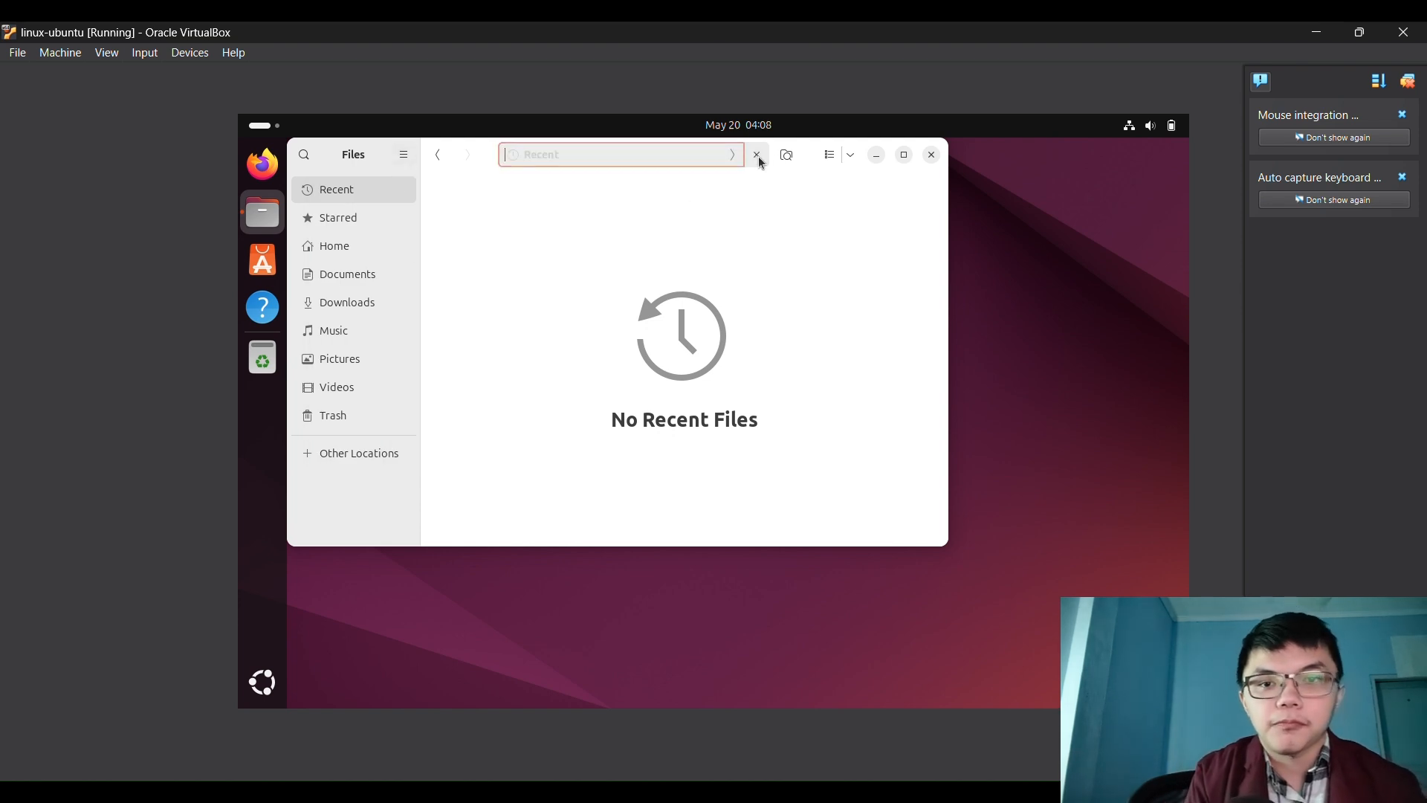
{"action": "left_click", "coordinate": [932, 155]}
Reopen Files on Home, view Other Locations, close it, and launch the App Center
{"action": "left_click", "coordinate": [256, 208]}
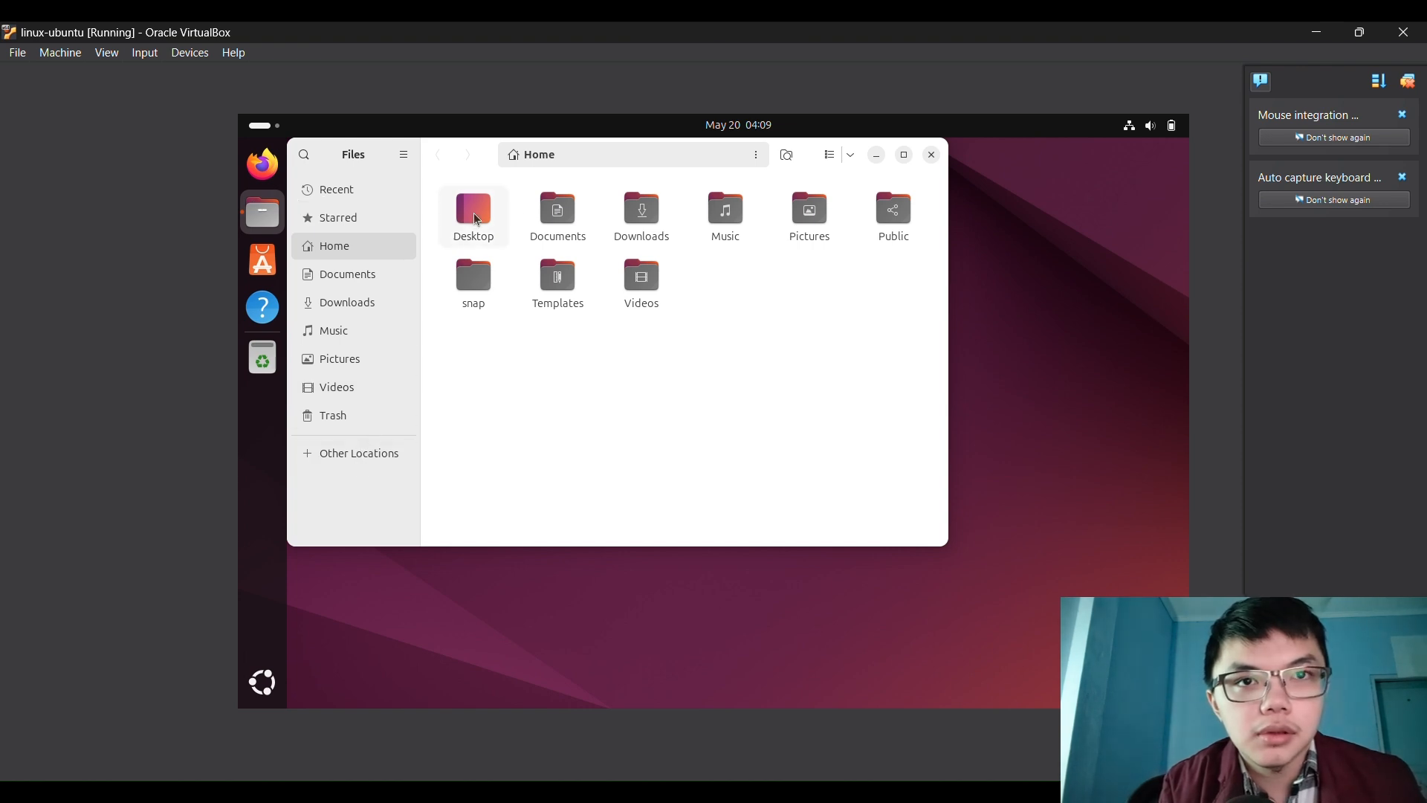
{"action": "left_click", "coordinate": [378, 453]}
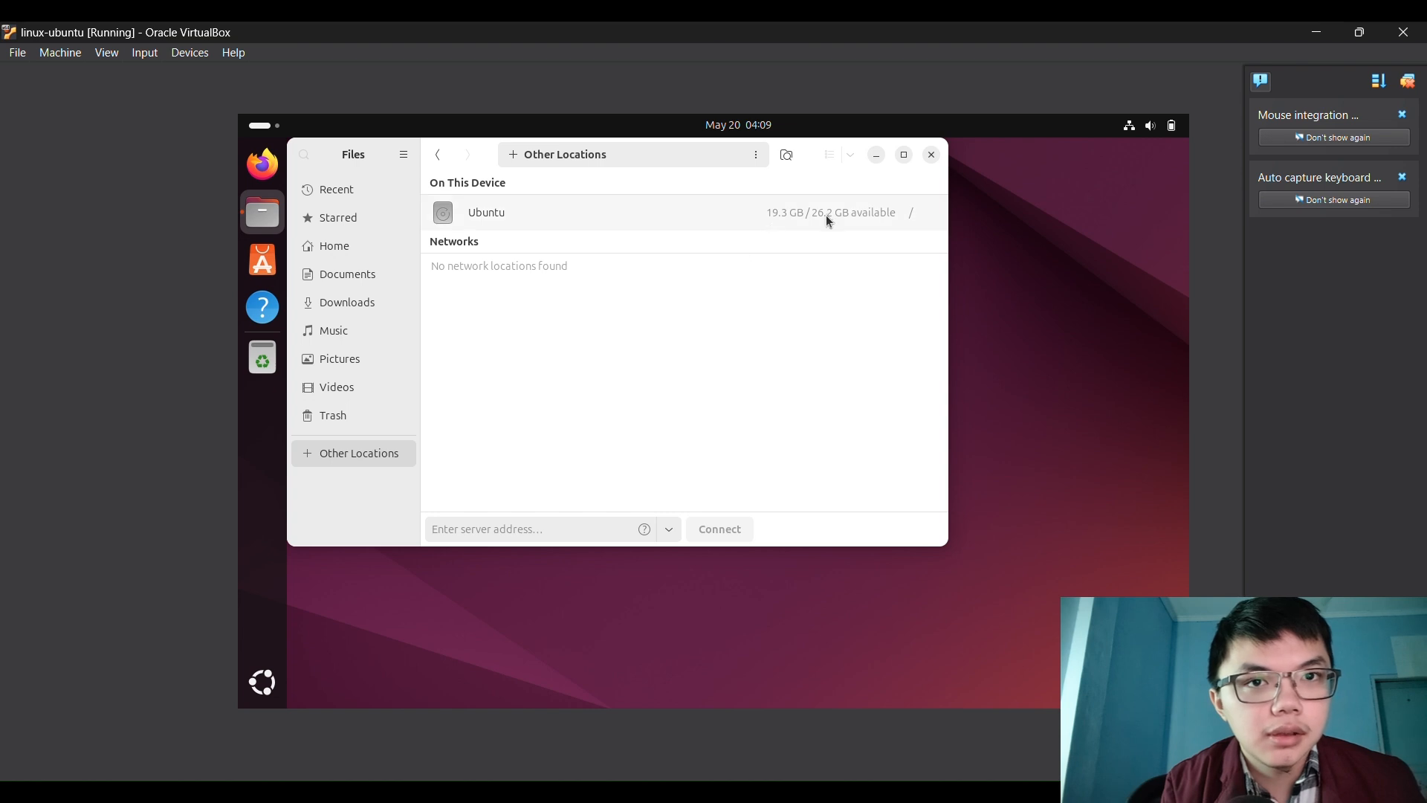
{"action": "left_click", "coordinate": [931, 155]}
{"action": "left_click", "coordinate": [262, 260]}
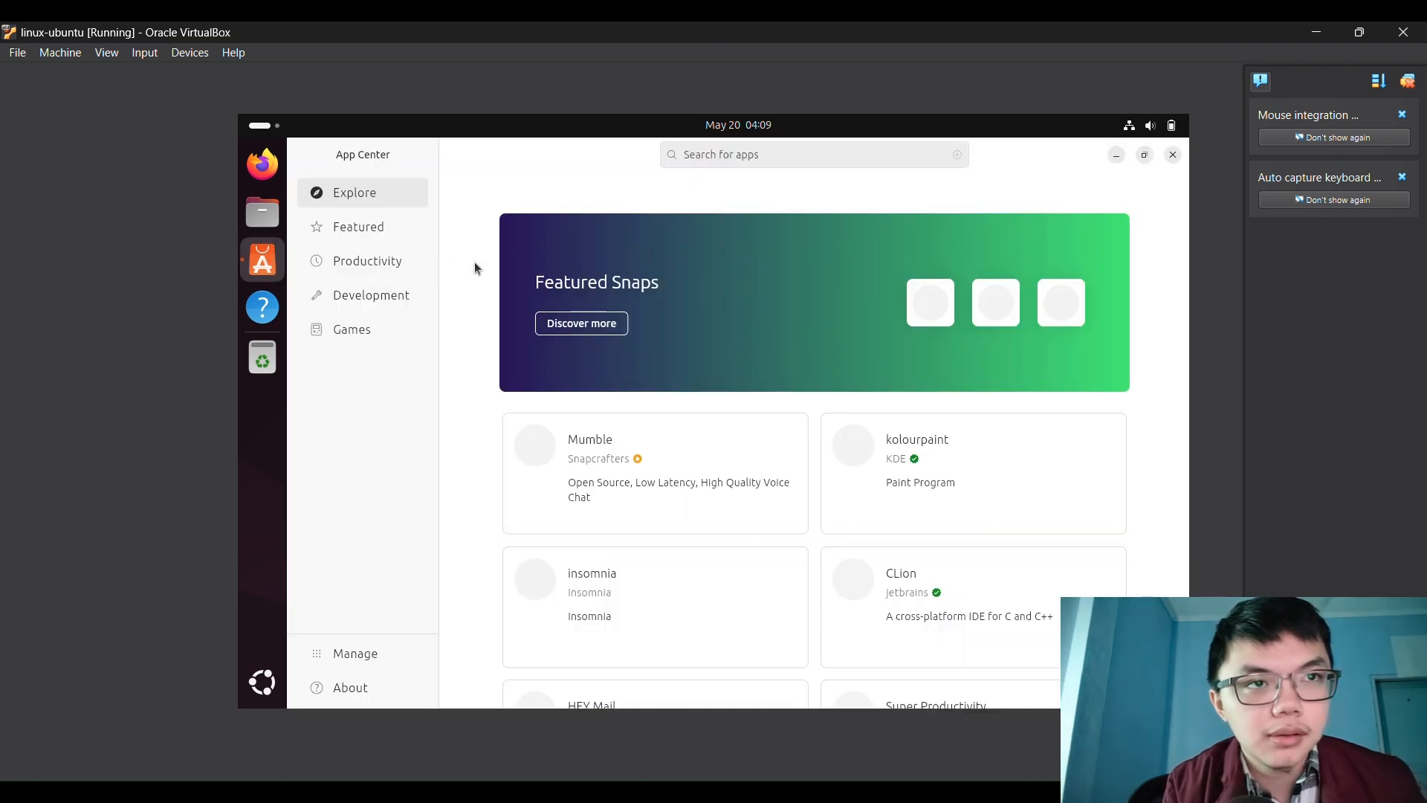
Scroll through the App Center Explore page, then close the App Center
{"action": "scroll", "coordinate": [478, 269], "scroll_direction": "down", "scroll_amount": 5}
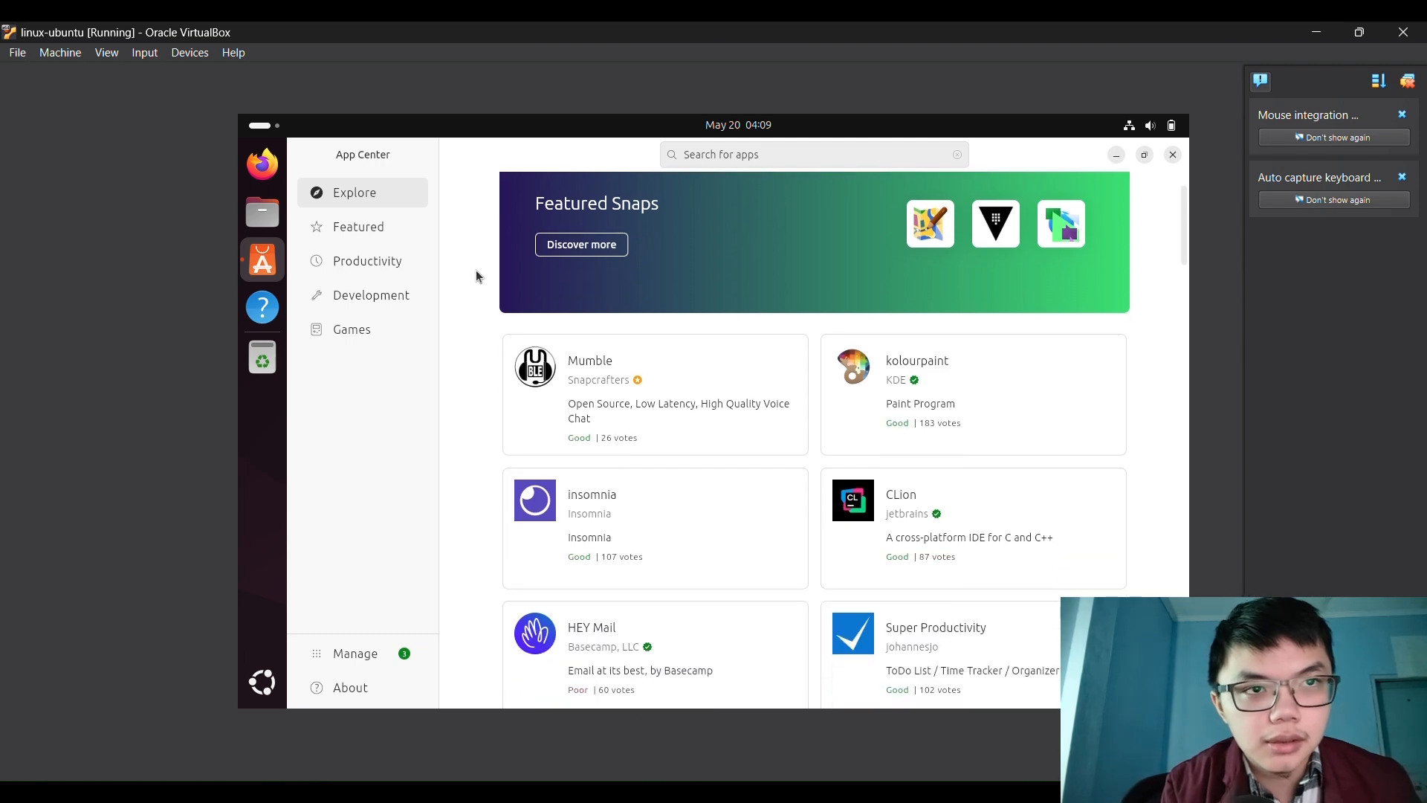
{"action": "scroll", "coordinate": [462, 288], "scroll_direction": "down", "scroll_amount": 10}
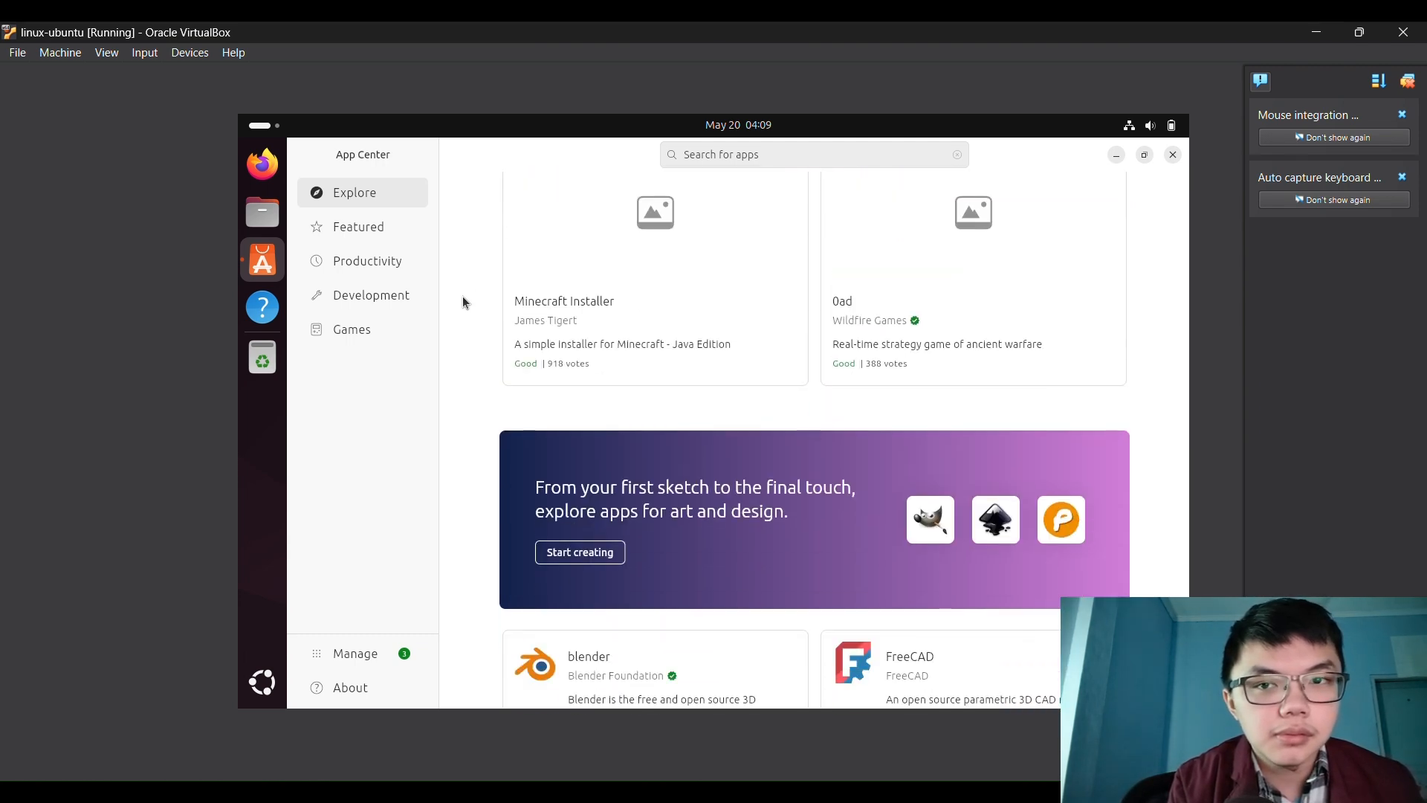
{"action": "scroll", "coordinate": [479, 309], "scroll_direction": "up", "scroll_amount": 4}
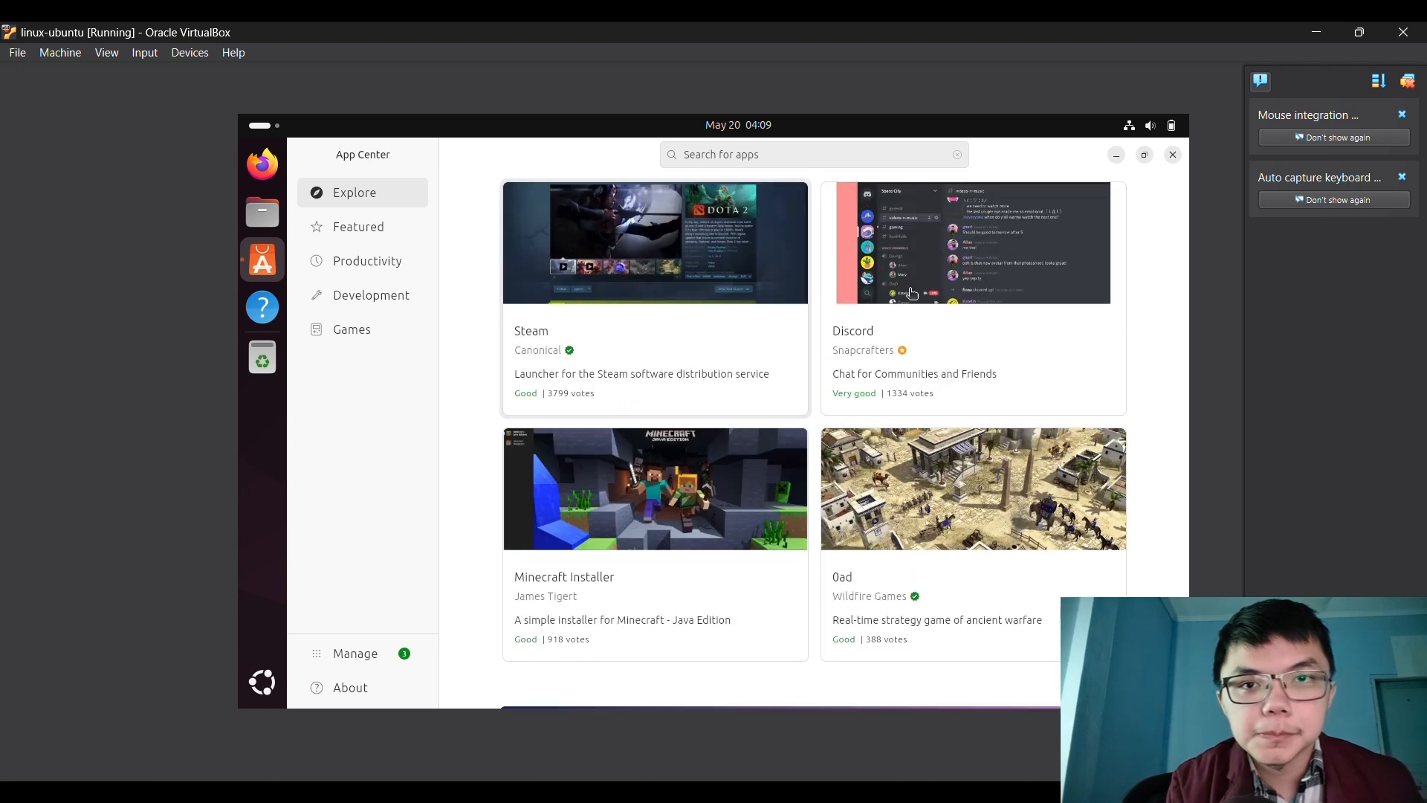
{"action": "left_click", "coordinate": [1173, 155]}
View the Network settings with the 1,000 Mb/s wired connection, then close Settings
{"action": "left_click", "coordinate": [1152, 126]}
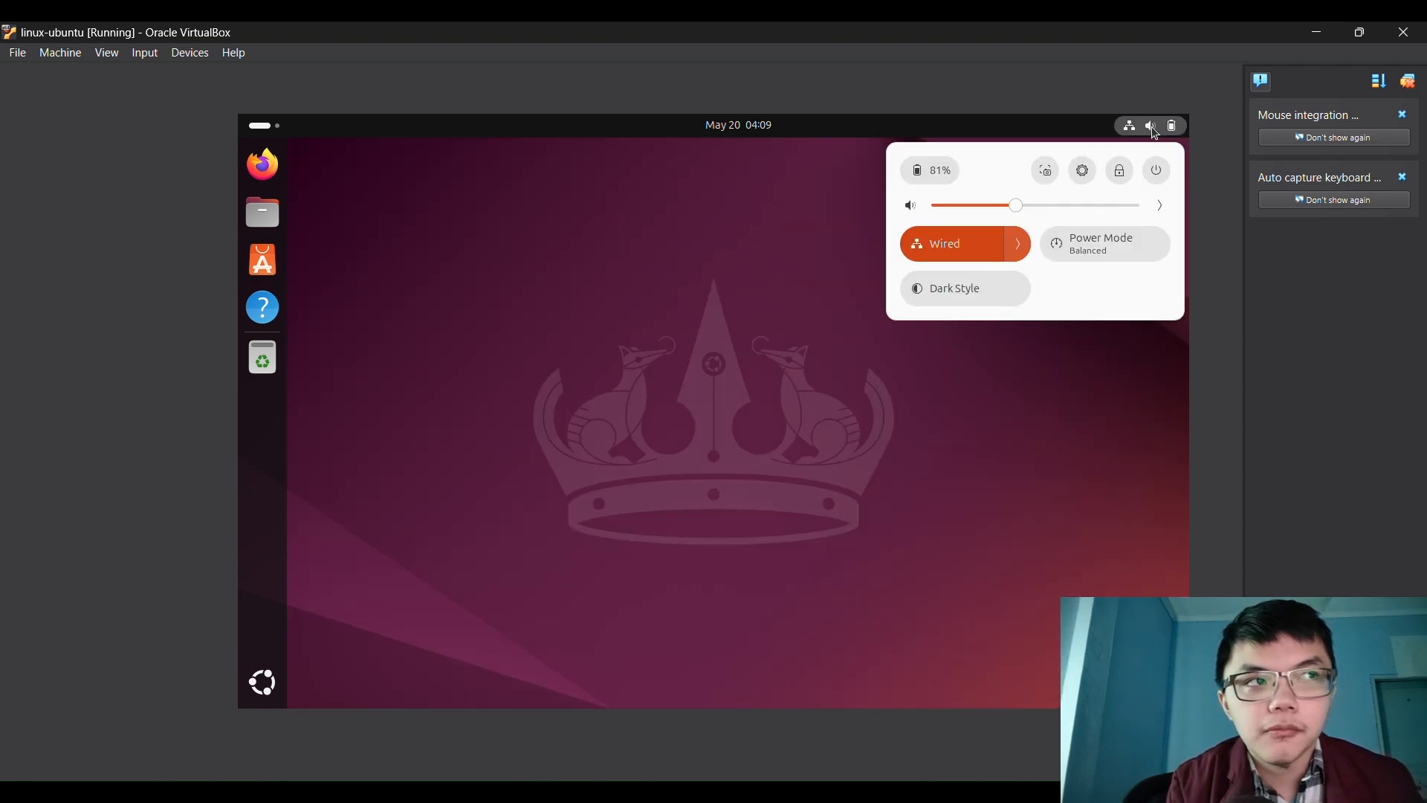
{"action": "left_click", "coordinate": [1081, 171]}
{"action": "scroll", "coordinate": [395, 319], "scroll_direction": "down", "scroll_amount": 5}
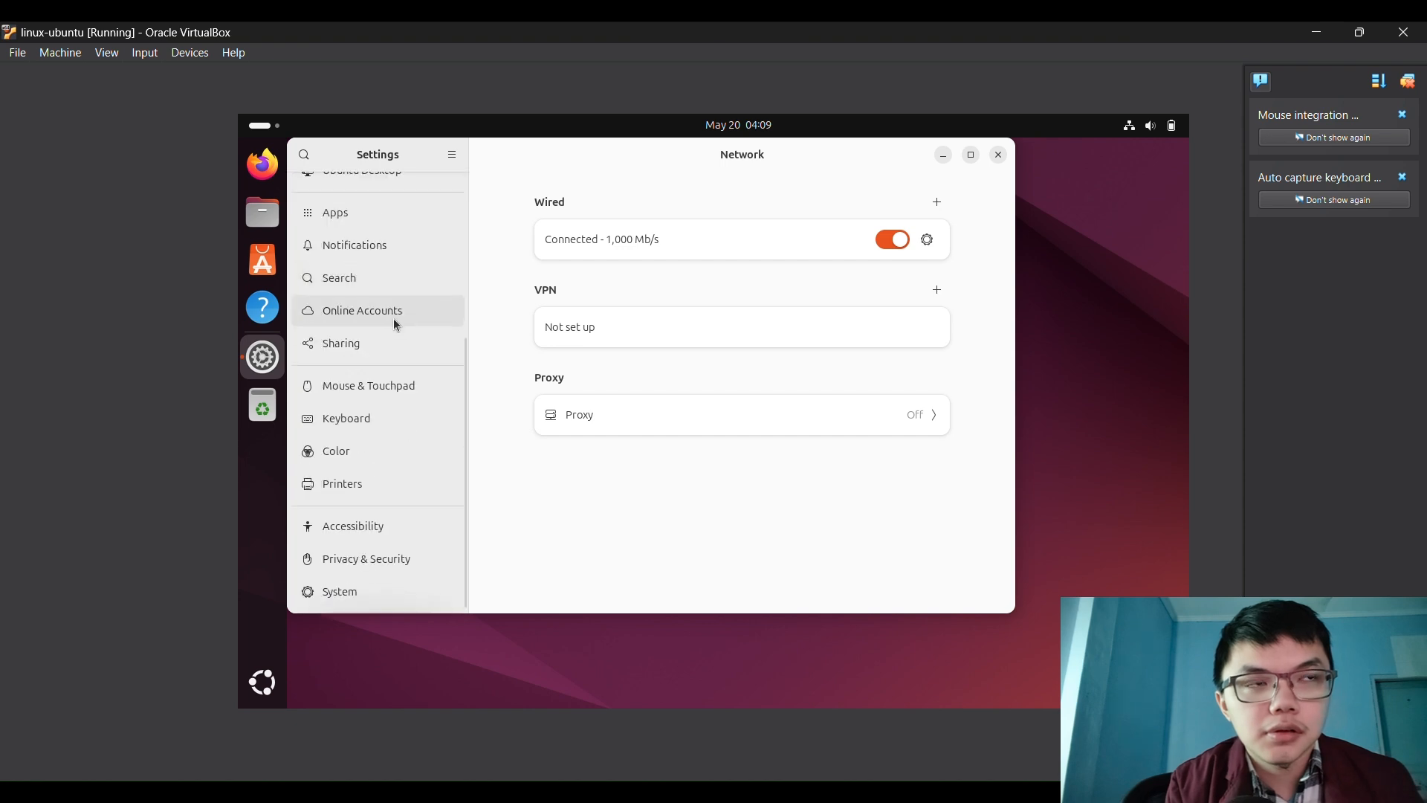
{"action": "scroll", "coordinate": [397, 319], "scroll_direction": "up", "scroll_amount": 5}
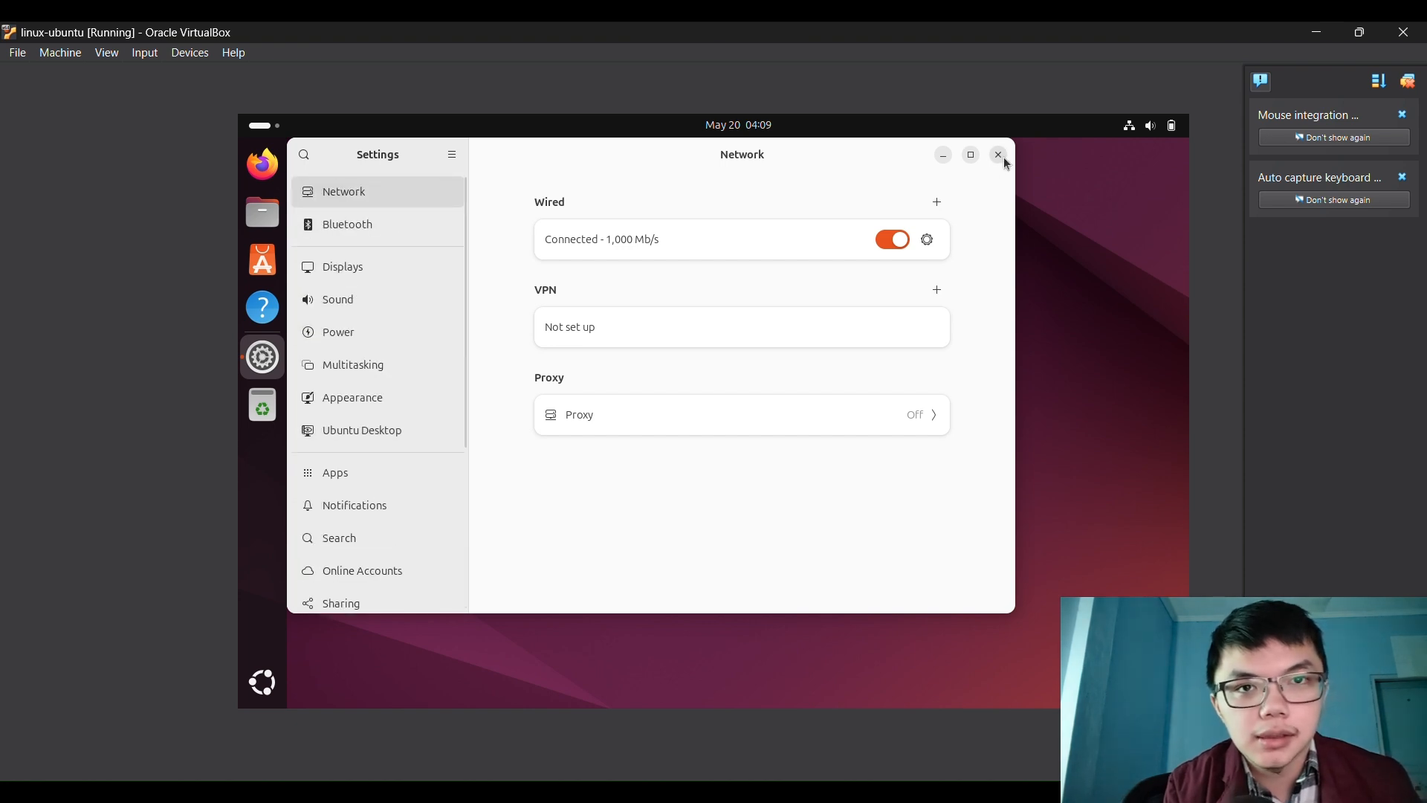
{"action": "left_click", "coordinate": [998, 154]}
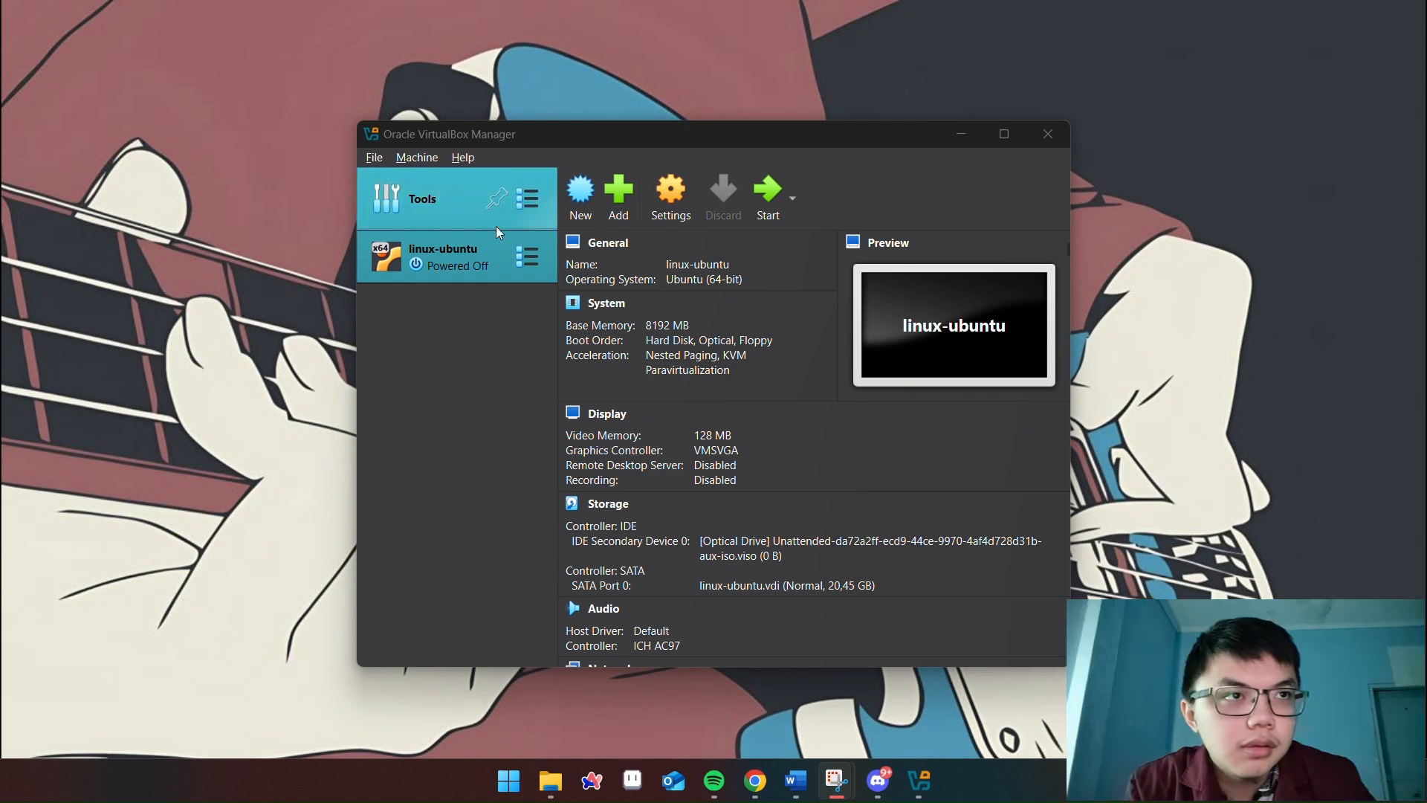
Open Clone for linux-ubuntu, inspect its name and destination path, then cancel without cloning
{"action": "left_click", "coordinate": [417, 161]}
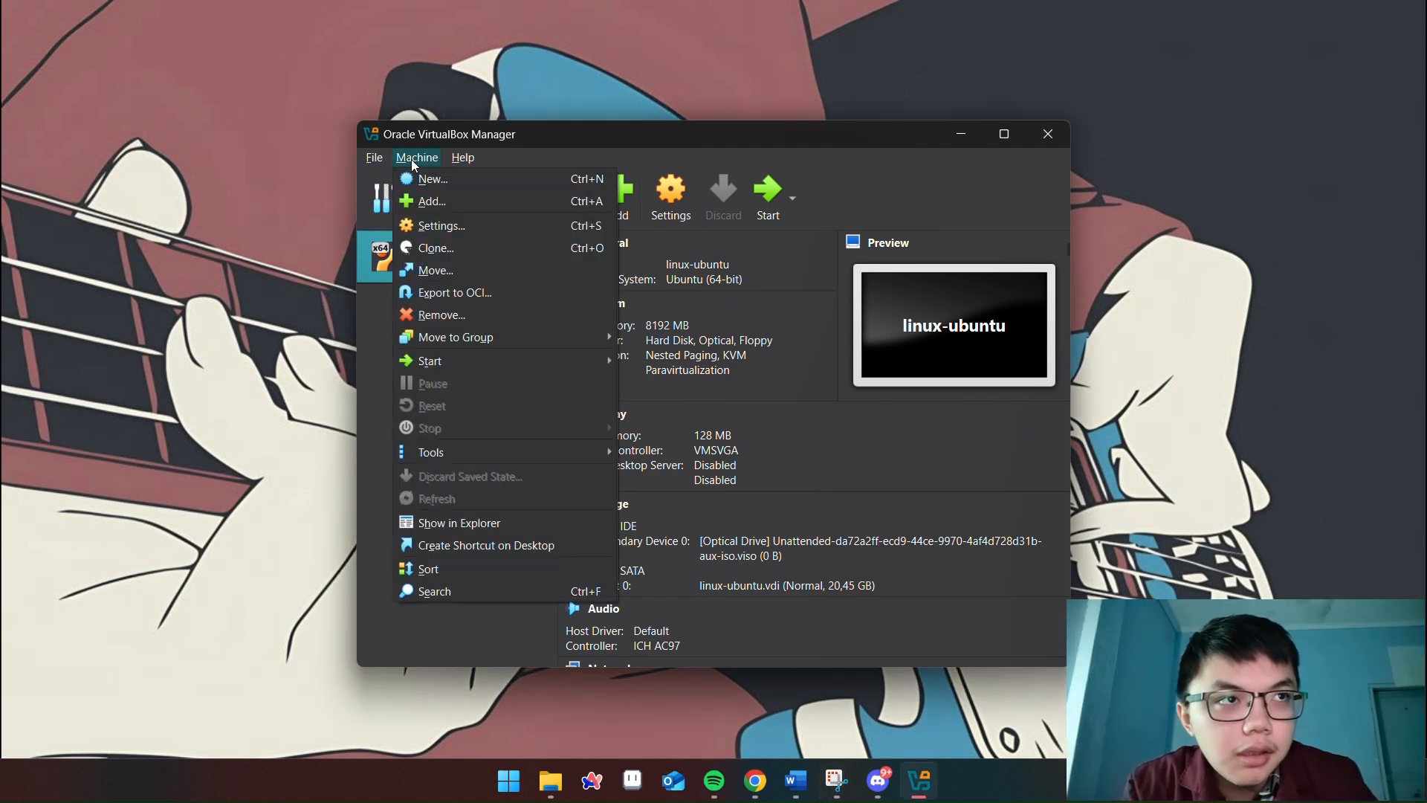
{"action": "left_click", "coordinate": [452, 253]}
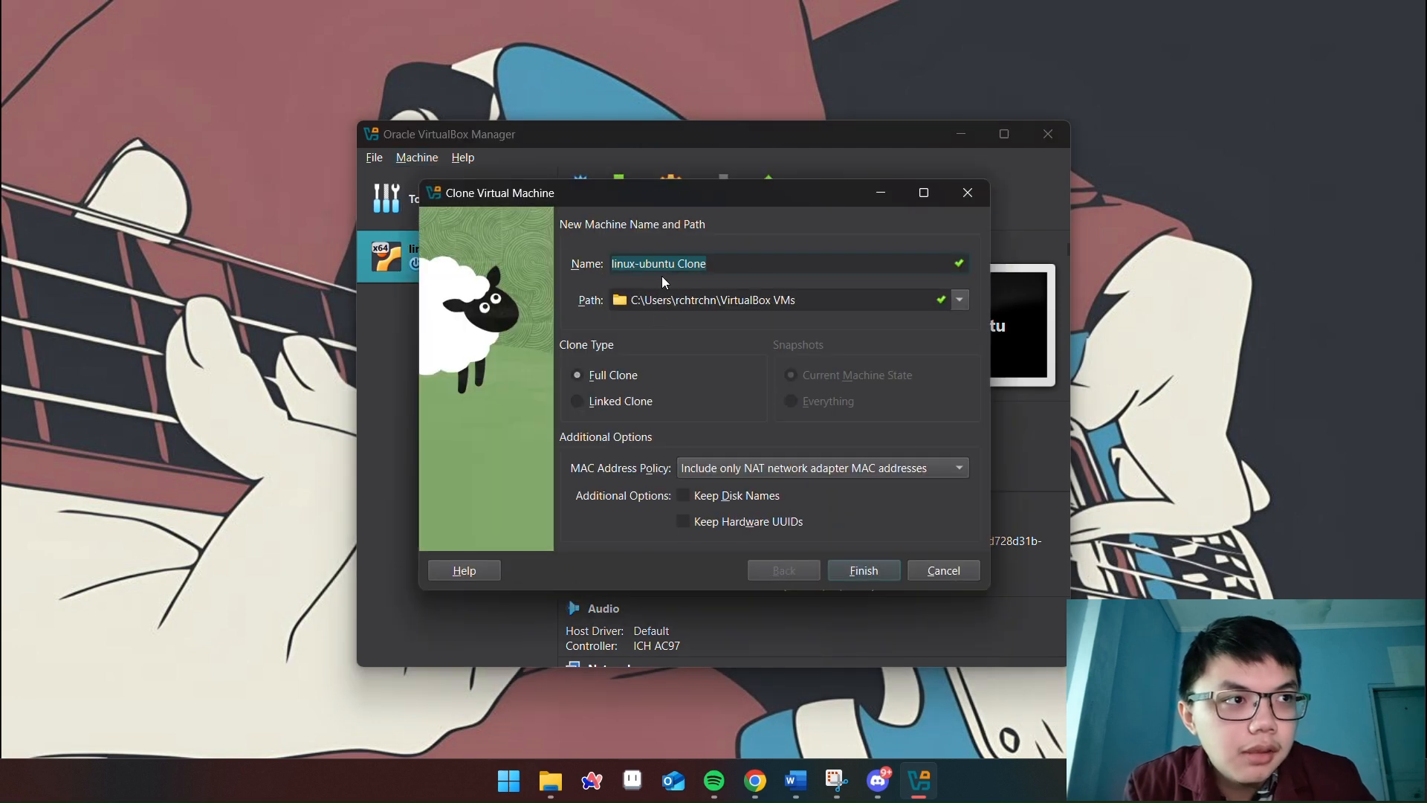
{"action": "left_click", "coordinate": [960, 300]}
{"action": "left_click", "coordinate": [960, 300]}
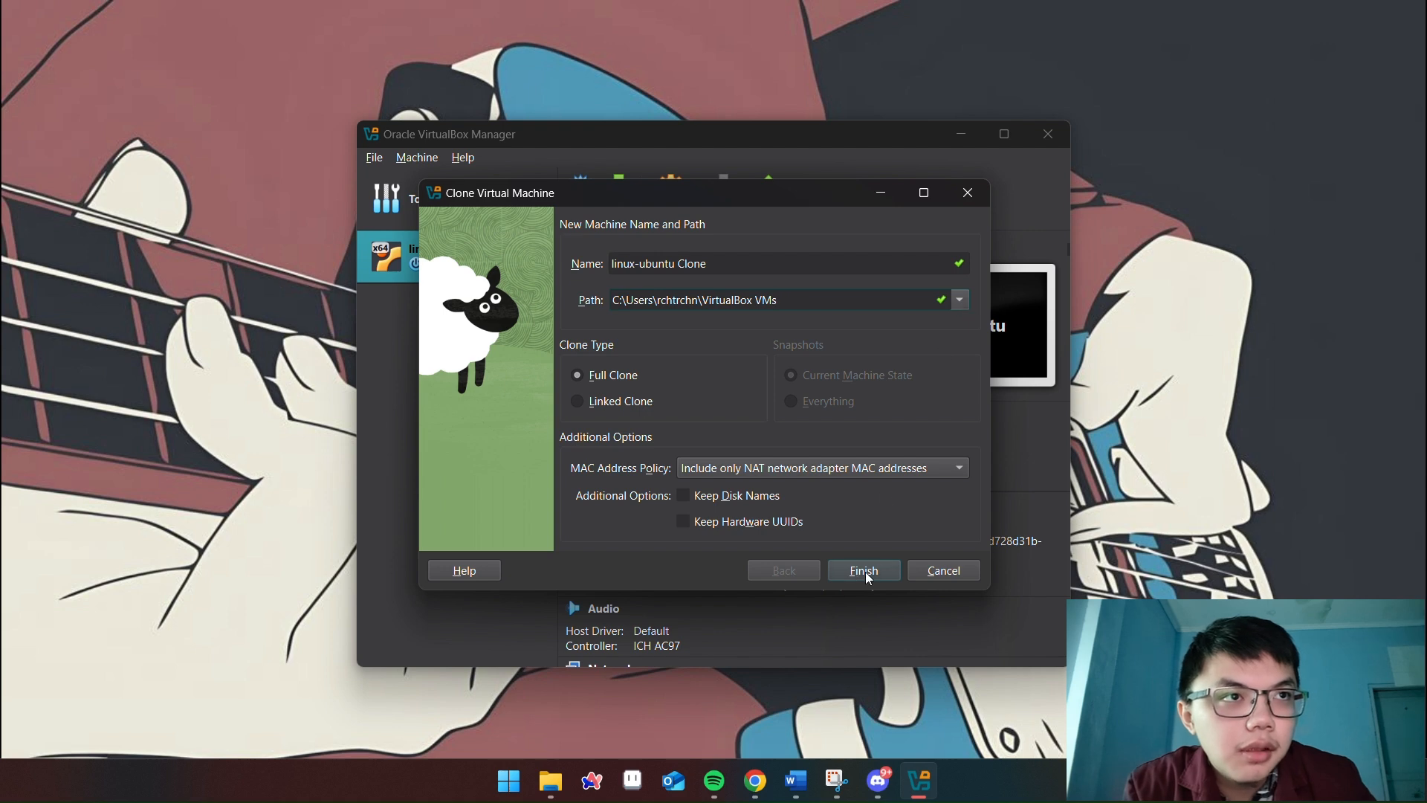
{"action": "left_click", "coordinate": [943, 572]}
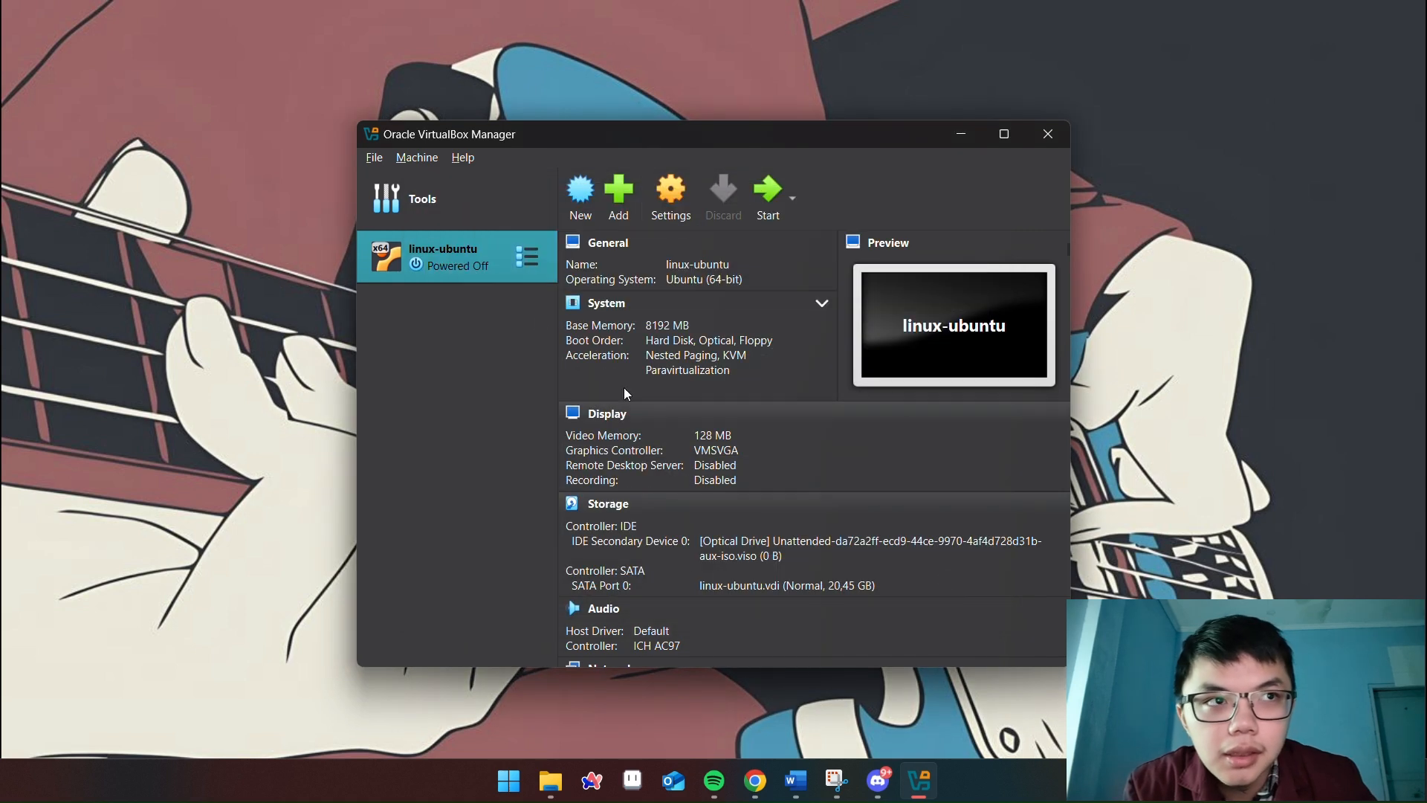
{"action": "left_click", "coordinate": [418, 157]}
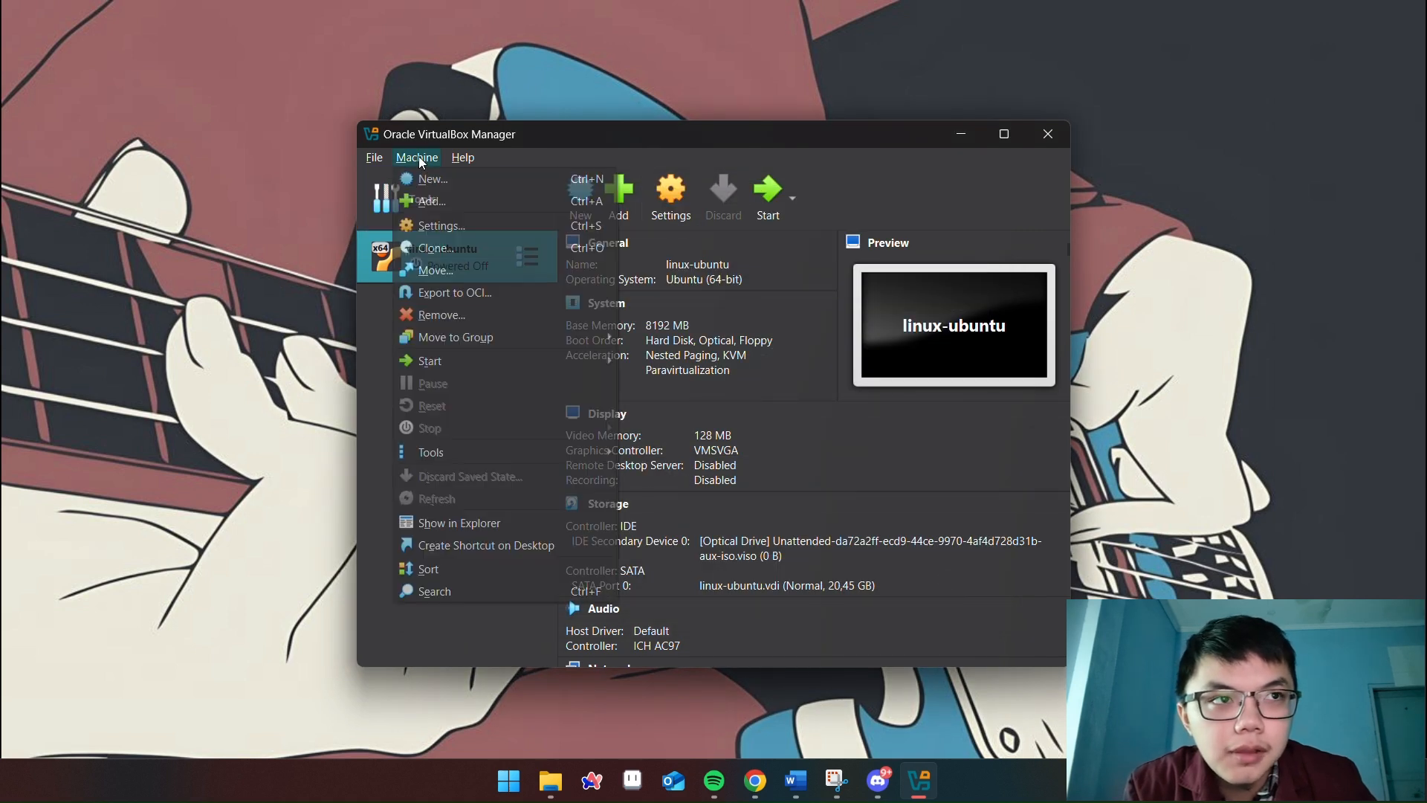
Open the Move dialog for linux-ubuntu and cancel without choosing a folder
{"action": "left_click", "coordinate": [430, 273]}
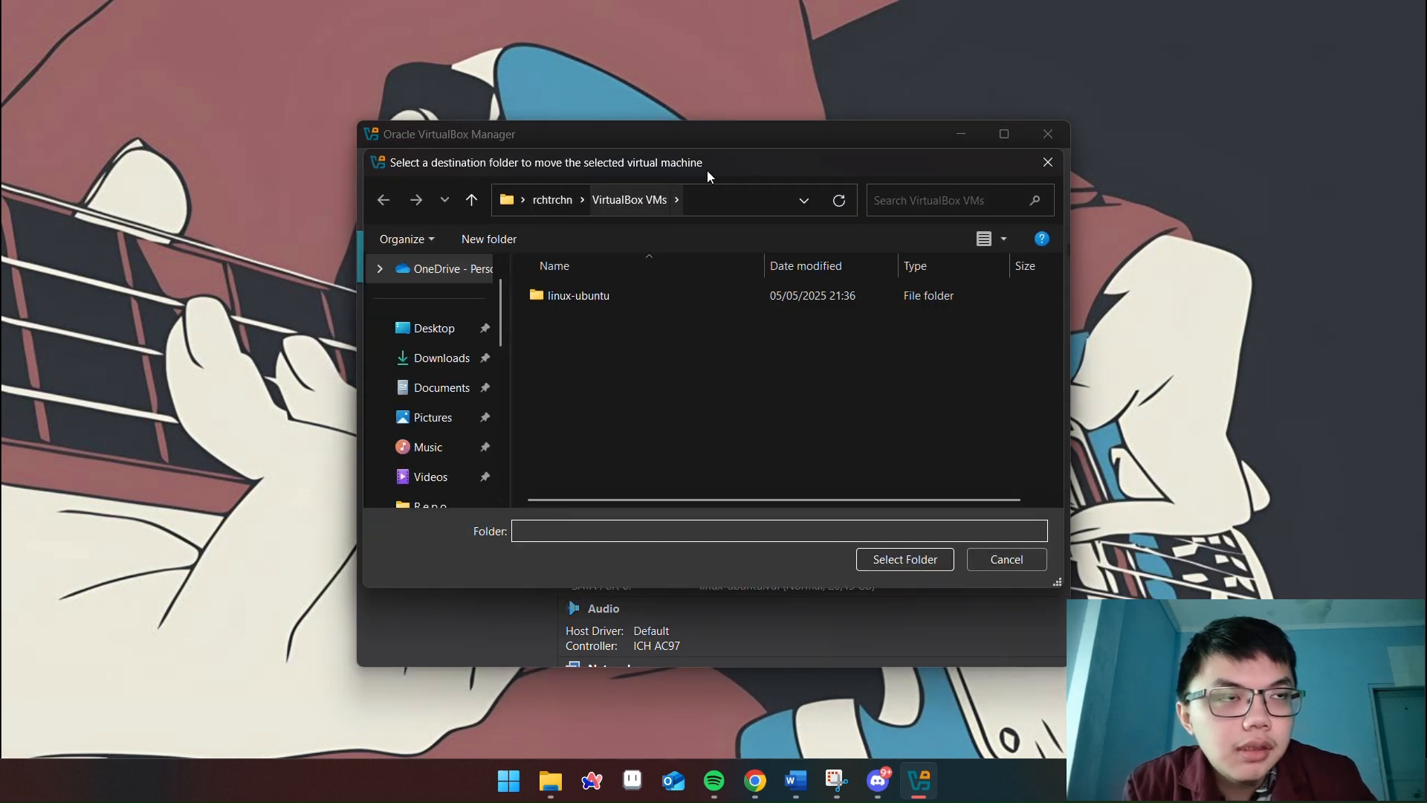
{"action": "left_click", "coordinate": [1033, 563]}
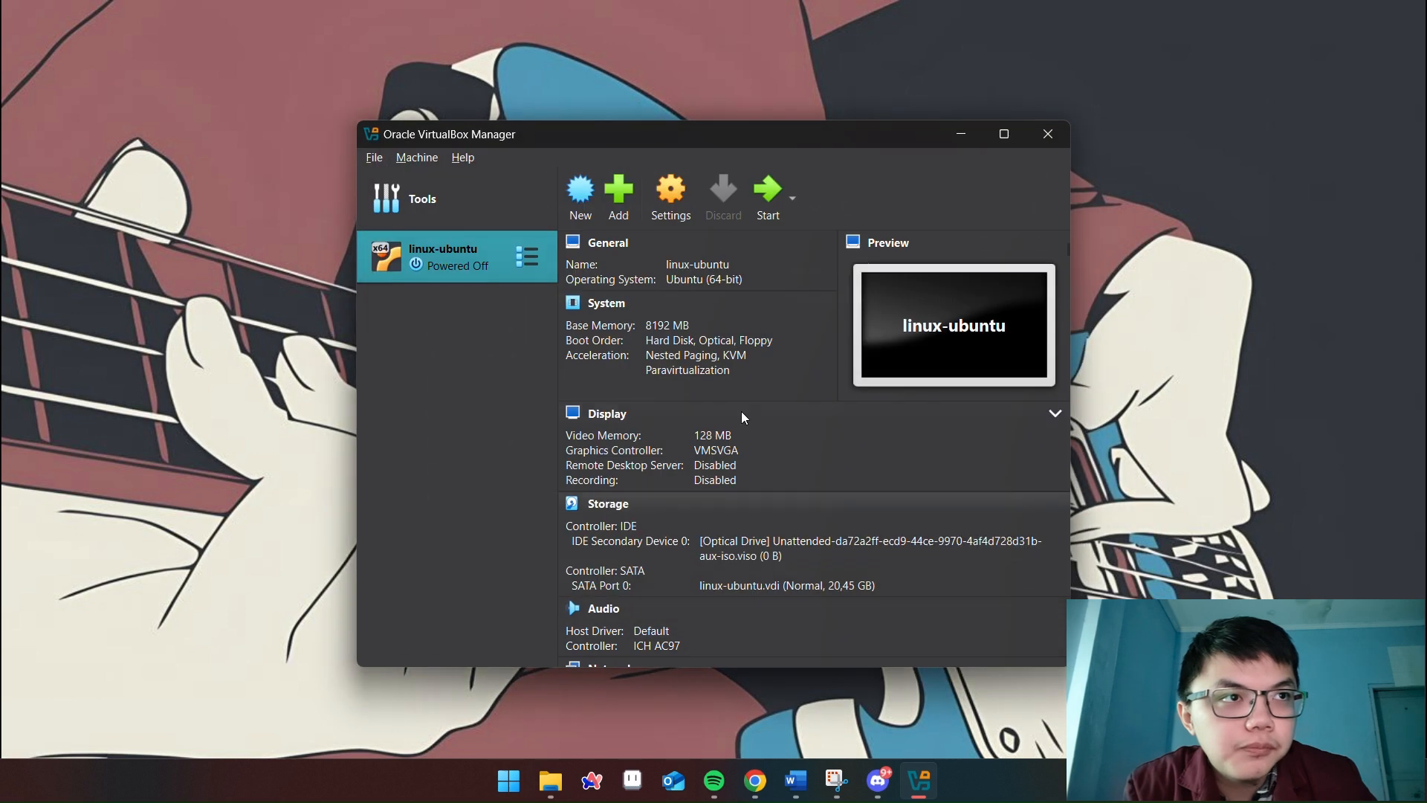
{"action": "left_click", "coordinate": [430, 158]}
{"action": "left_click", "coordinate": [430, 158]}
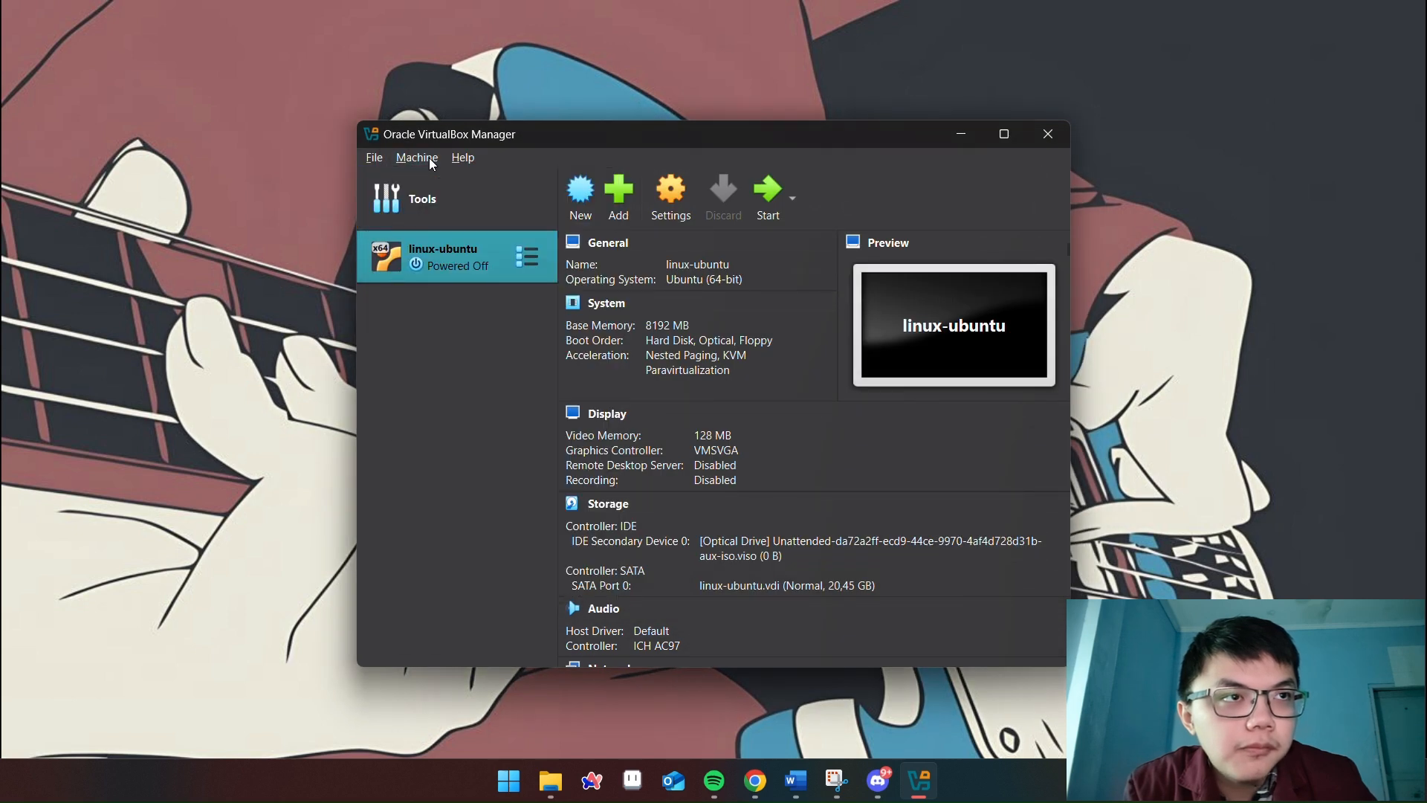
{"action": "left_click", "coordinate": [524, 260]}
{"action": "left_click", "coordinate": [520, 258]}
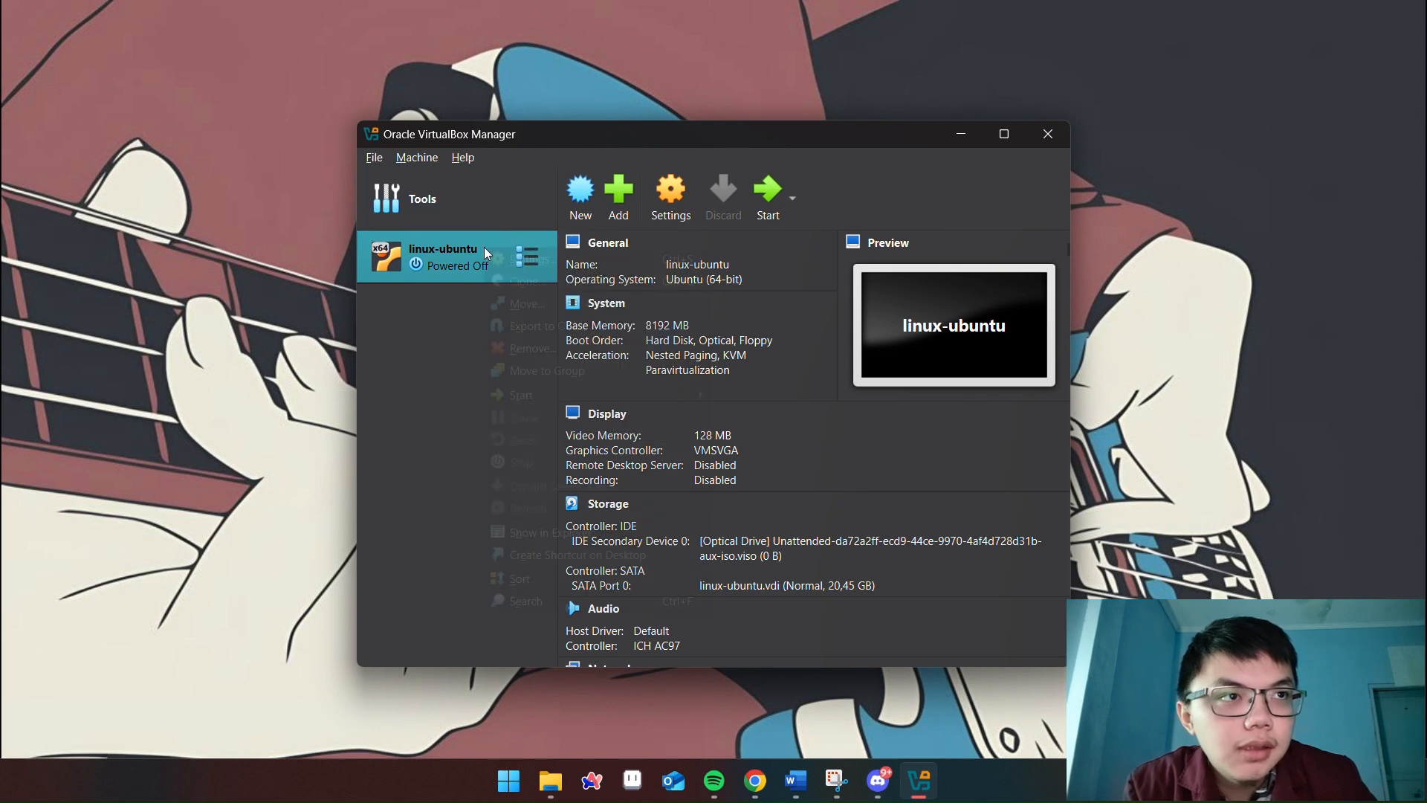
Bring up the Remove confirmation for linux-ubuntu from its context menu
{"action": "right_click", "coordinate": [484, 248]}
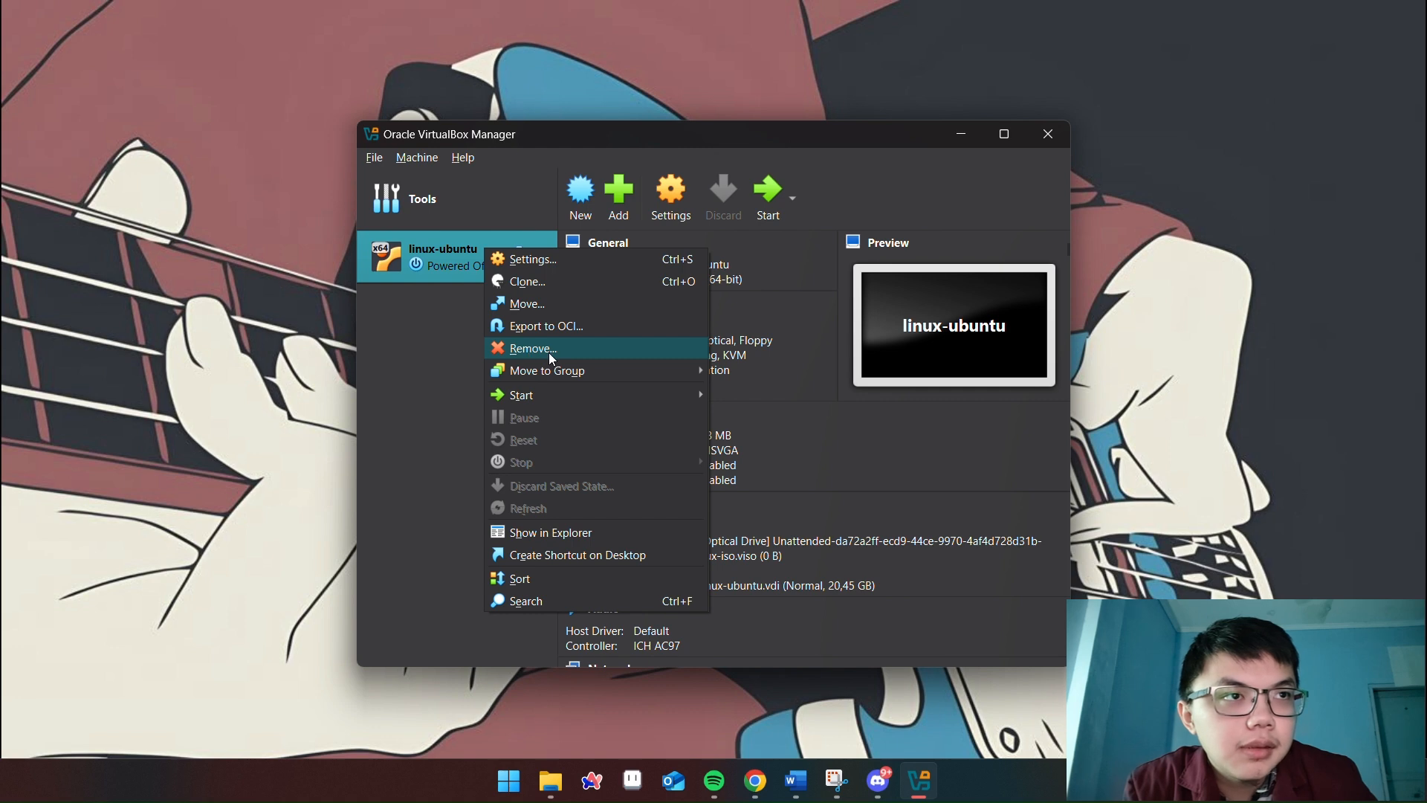
{"action": "left_click", "coordinate": [612, 31]}
{"action": "right_click", "coordinate": [489, 256]}
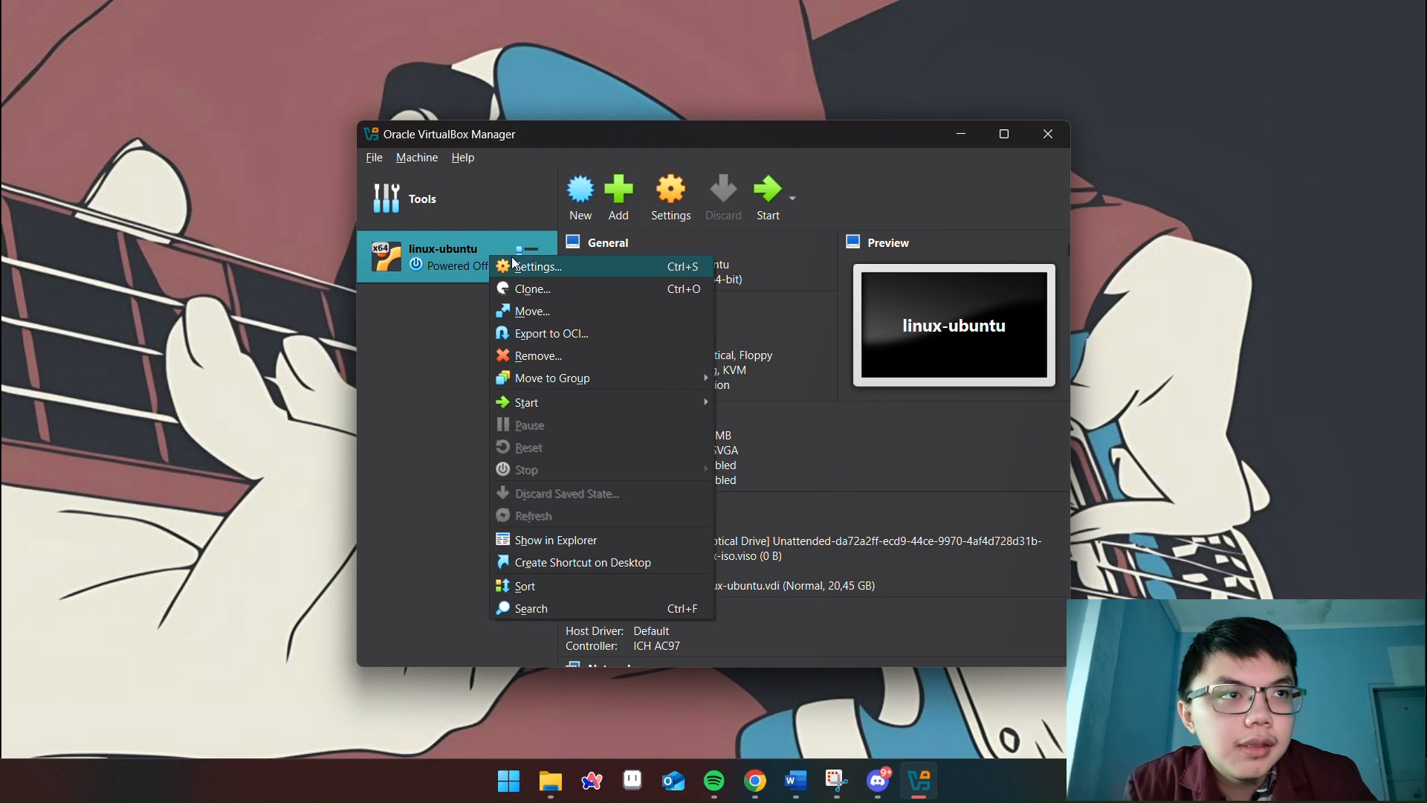
{"action": "left_click", "coordinate": [538, 361]}
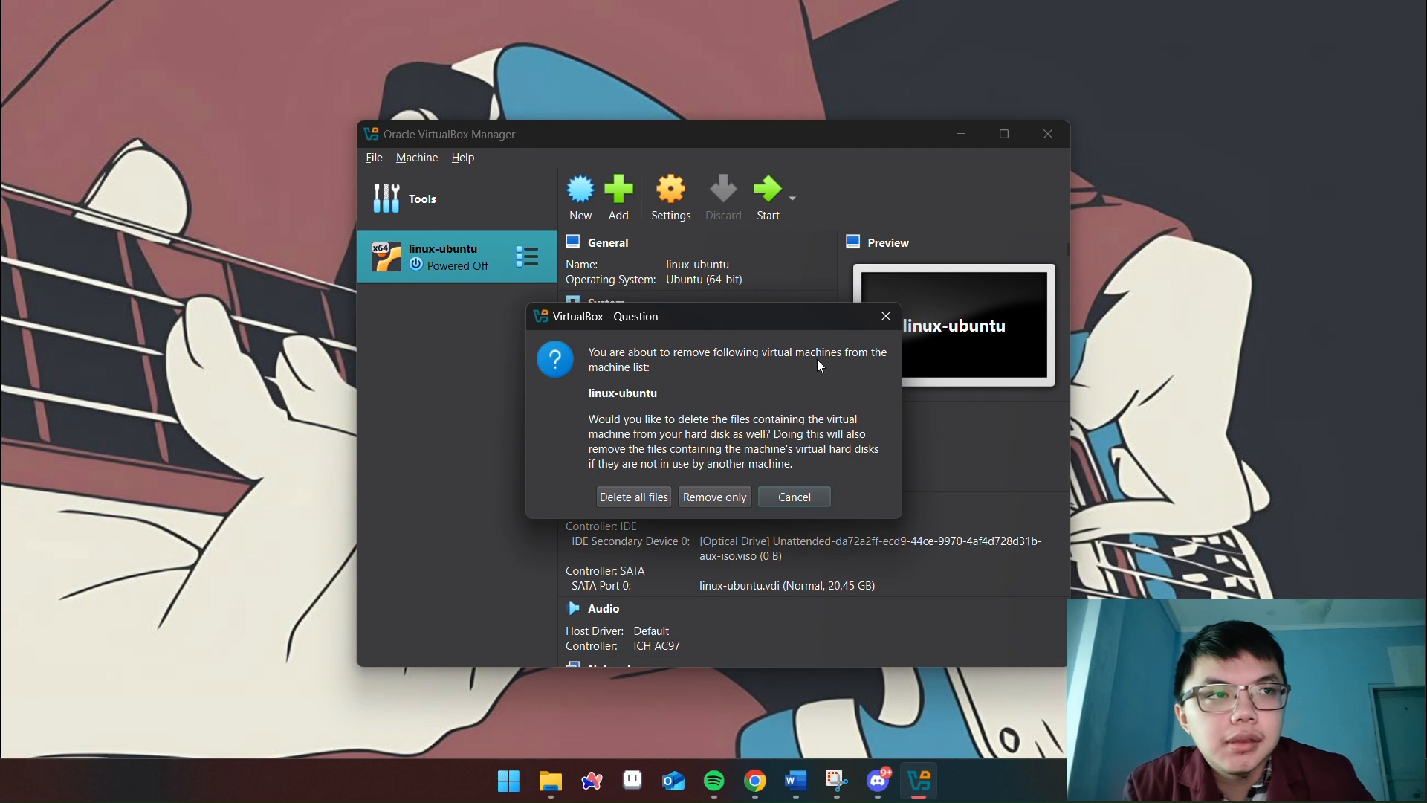